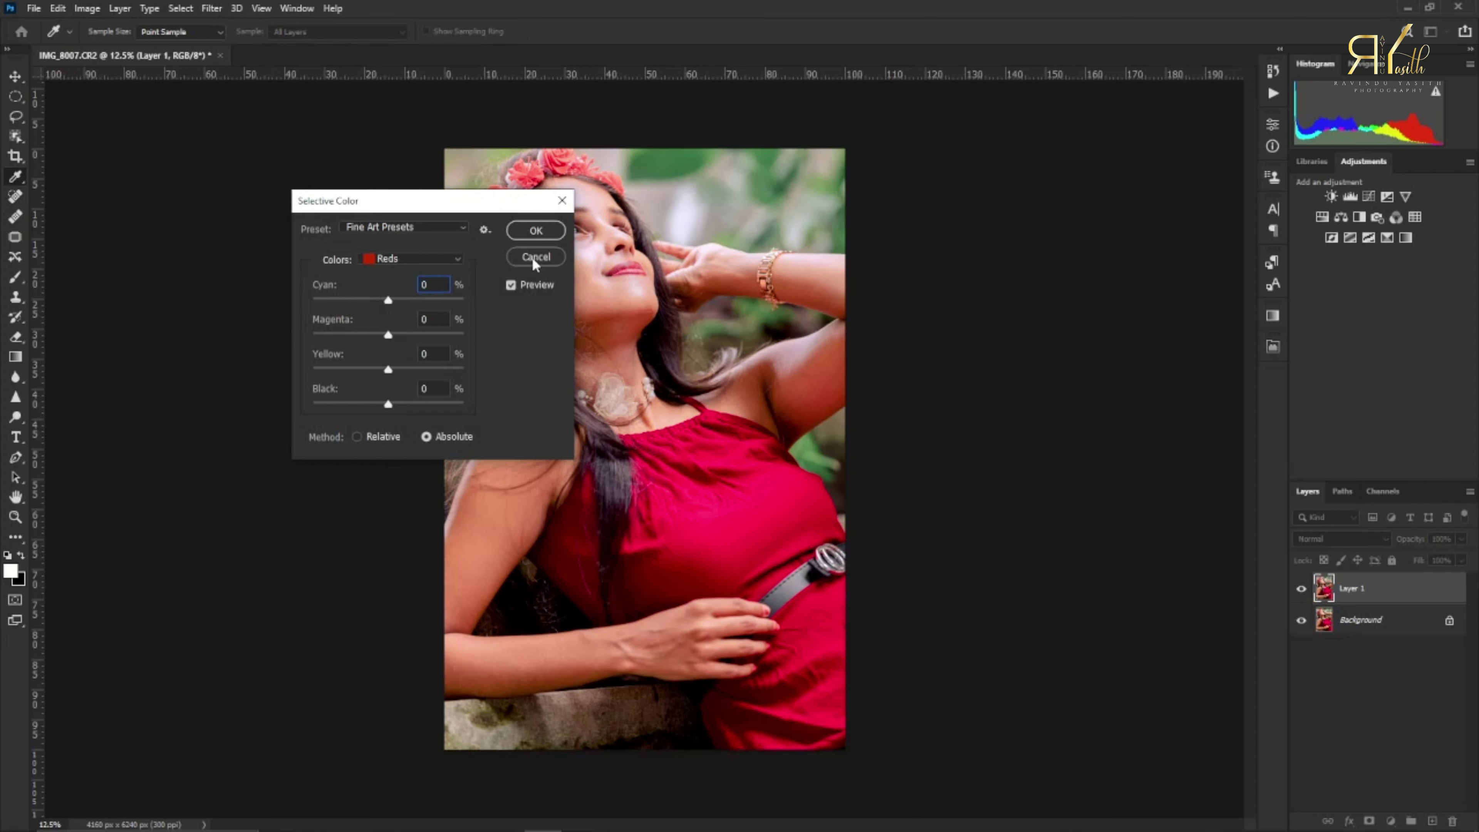
- Accept the Selective Color adjustment and spot-heal the blemishes on the face with a 52 px healing brush
{"action": "left_click", "coordinate": [535, 236]}
{"action": "key", "text": "ctrl+plus"}
{"action": "key", "text": "ctrl+plus"}
{"action": "scroll", "coordinate": [686, 327], "scroll_direction": "up", "scroll_amount": 3}
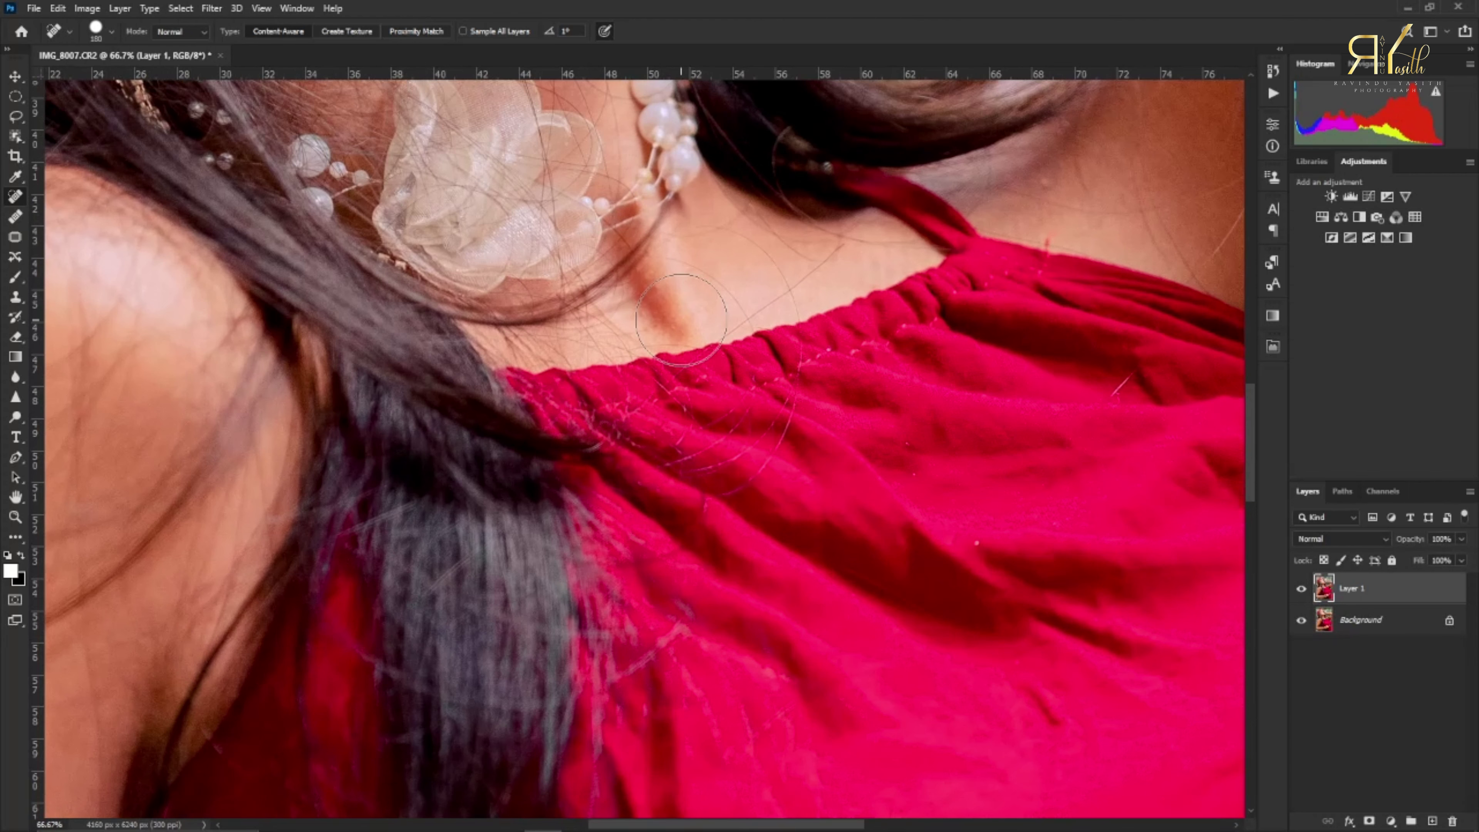
{"action": "scroll", "coordinate": [601, 390], "scroll_direction": "up", "scroll_amount": 10}
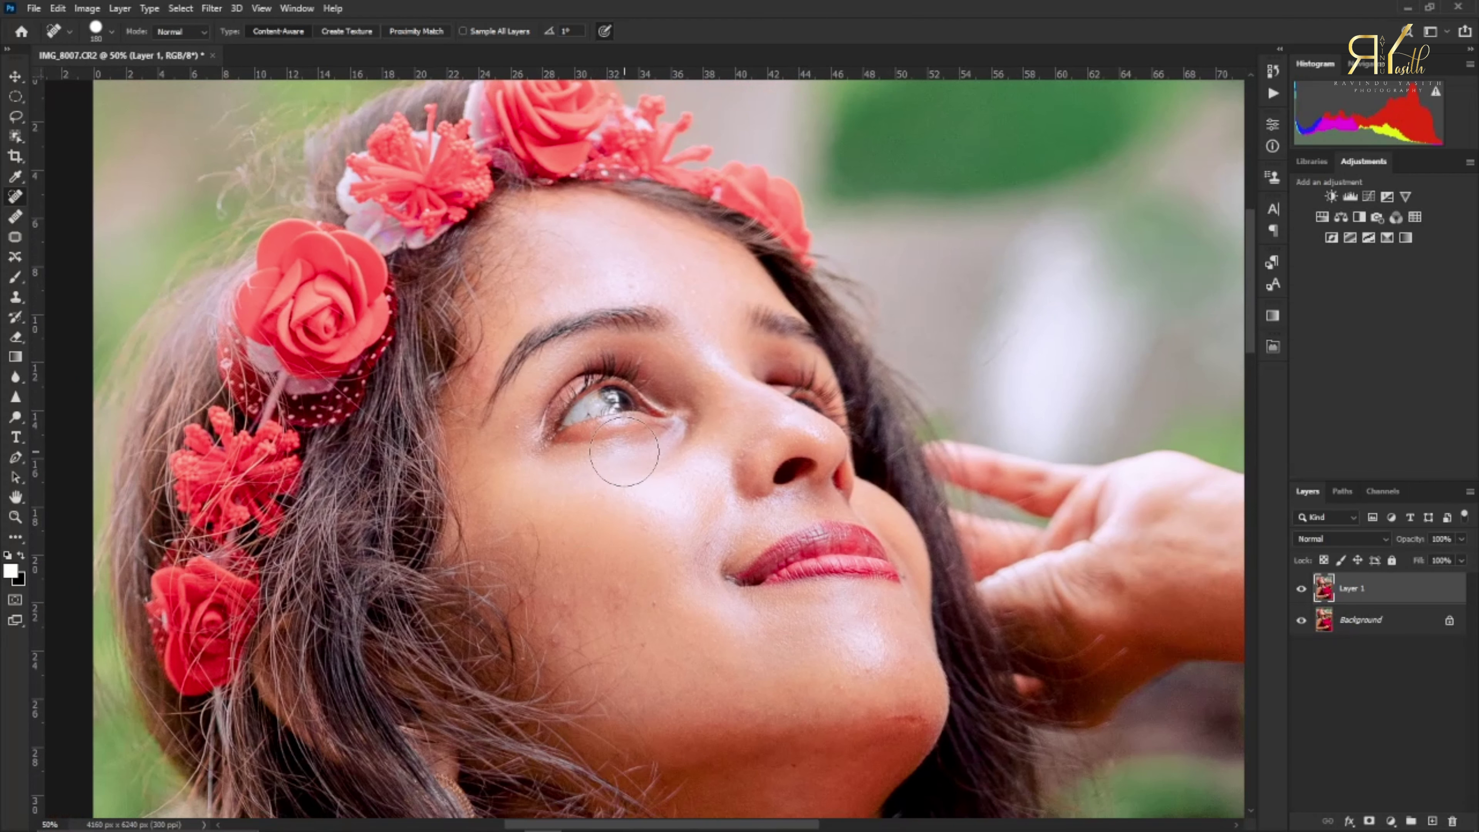
{"action": "left_click_drag", "start_coordinate": [652, 445], "coordinate": [627, 445], "text": "alt"}
{"action": "left_click_drag", "start_coordinate": [597, 623], "coordinate": [590, 460]}
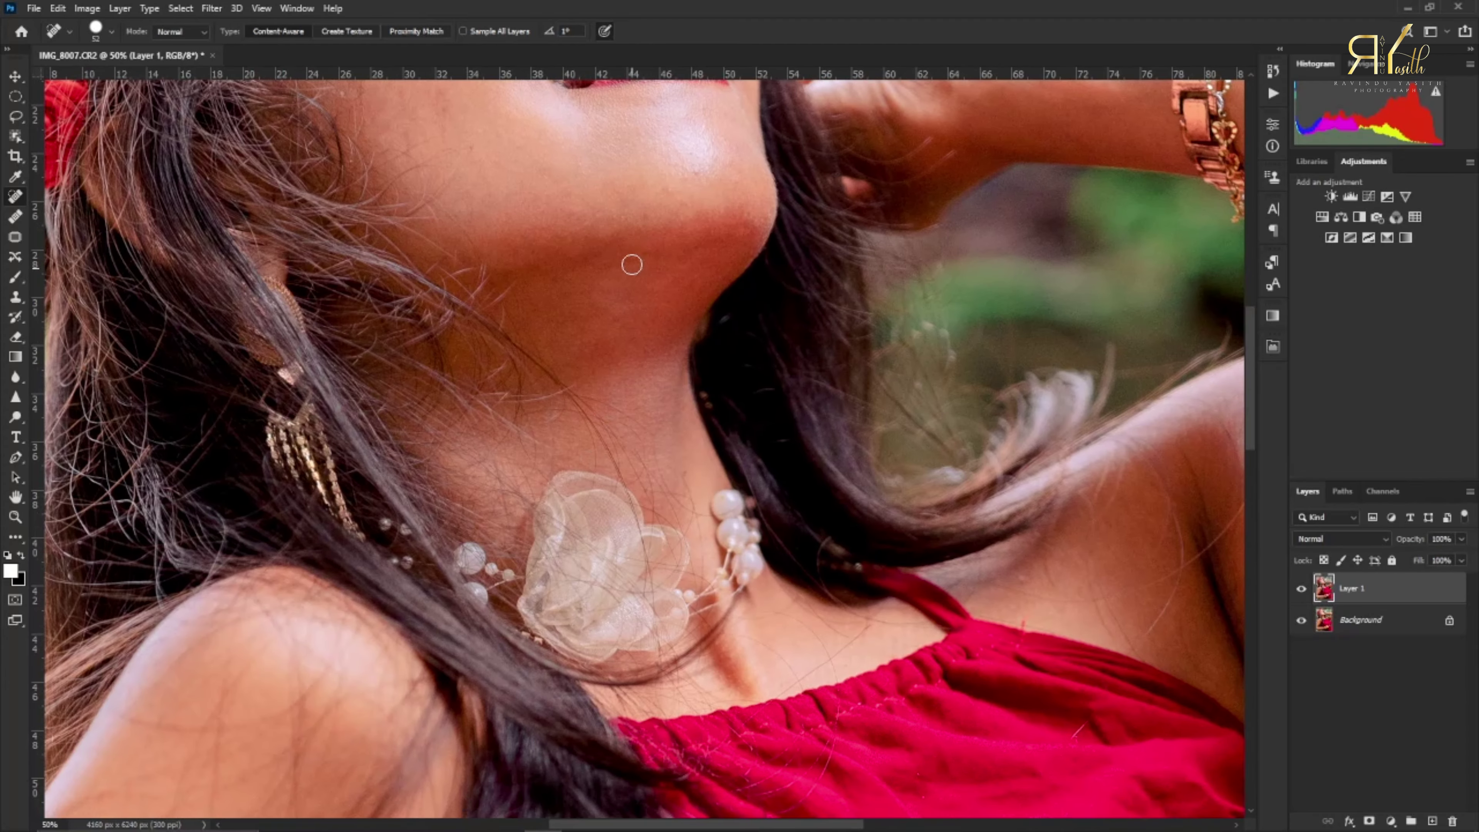
- Inspect the neck, dress, arms and face for remaining blemishes
{"action": "left_click_drag", "start_coordinate": [725, 750], "coordinate": [832, 254]}
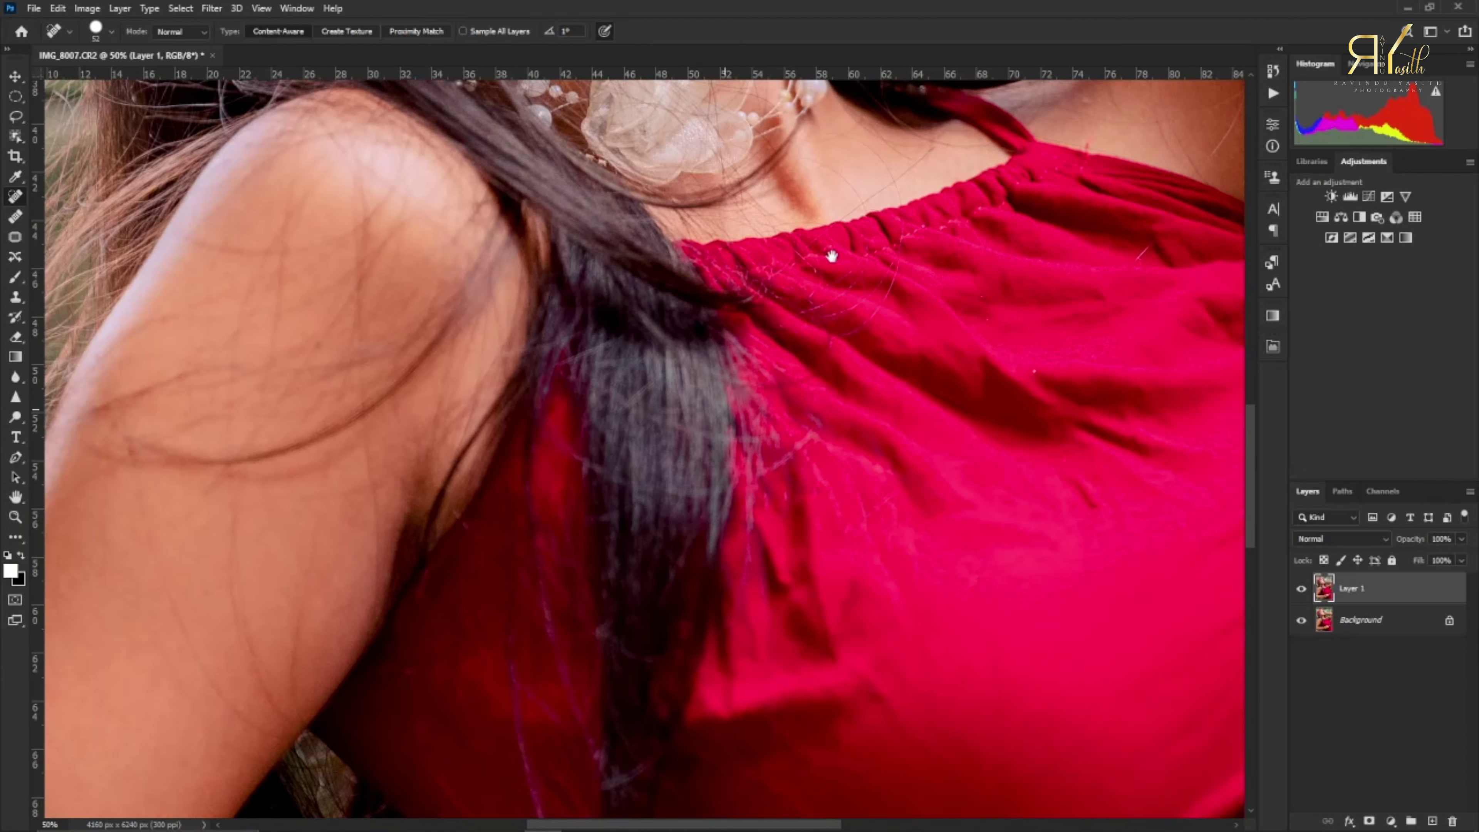
{"action": "left_click_drag", "start_coordinate": [728, 699], "coordinate": [495, 295]}
{"action": "left_click_drag", "start_coordinate": [1019, 203], "coordinate": [564, 667]}
{"action": "left_click_drag", "start_coordinate": [618, 175], "coordinate": [618, 640]}
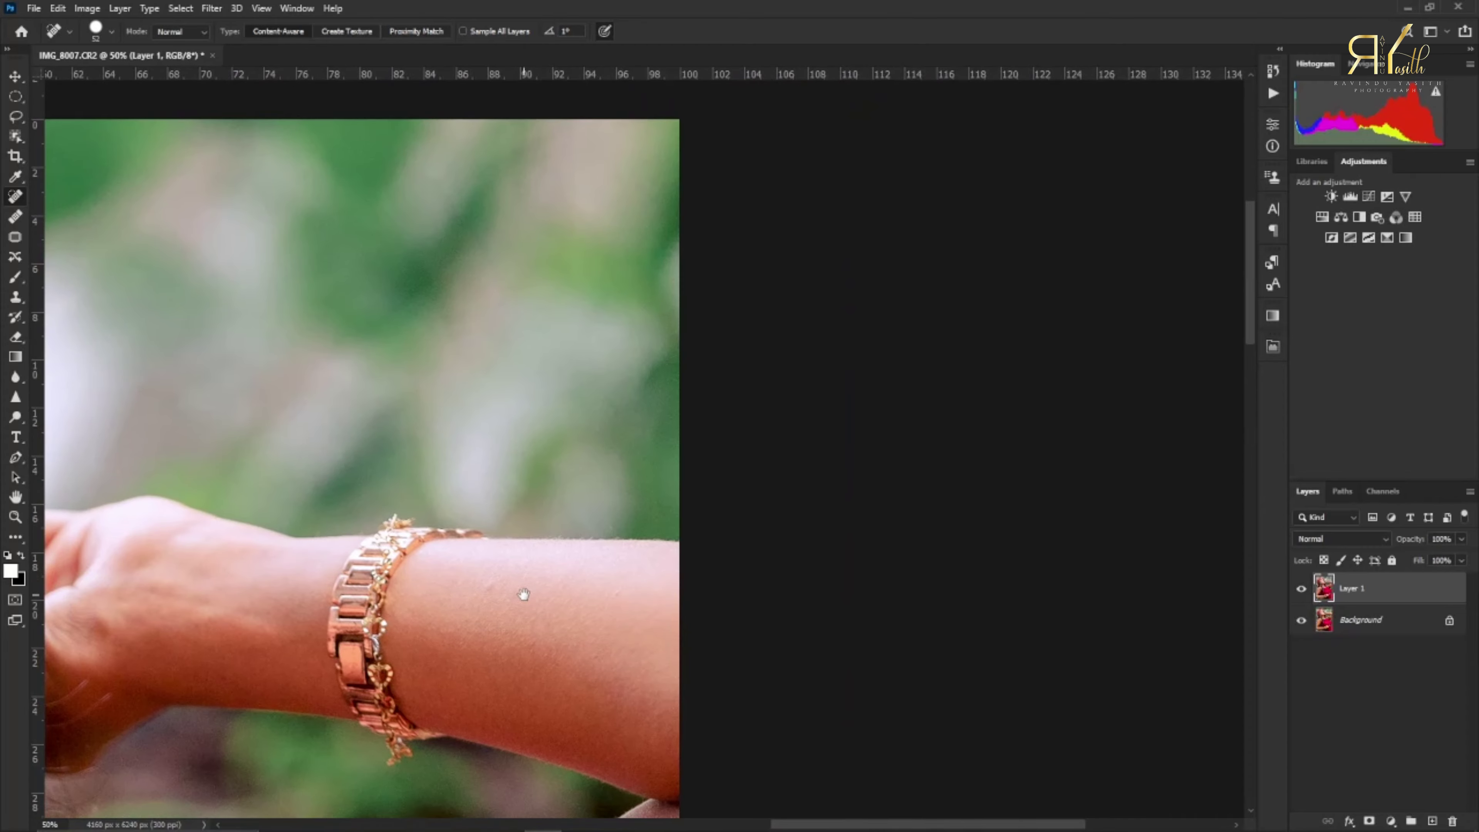
{"action": "left_click_drag", "start_coordinate": [501, 615], "coordinate": [1409, 732]}
{"action": "left_click_drag", "start_coordinate": [658, 674], "coordinate": [770, 523]}
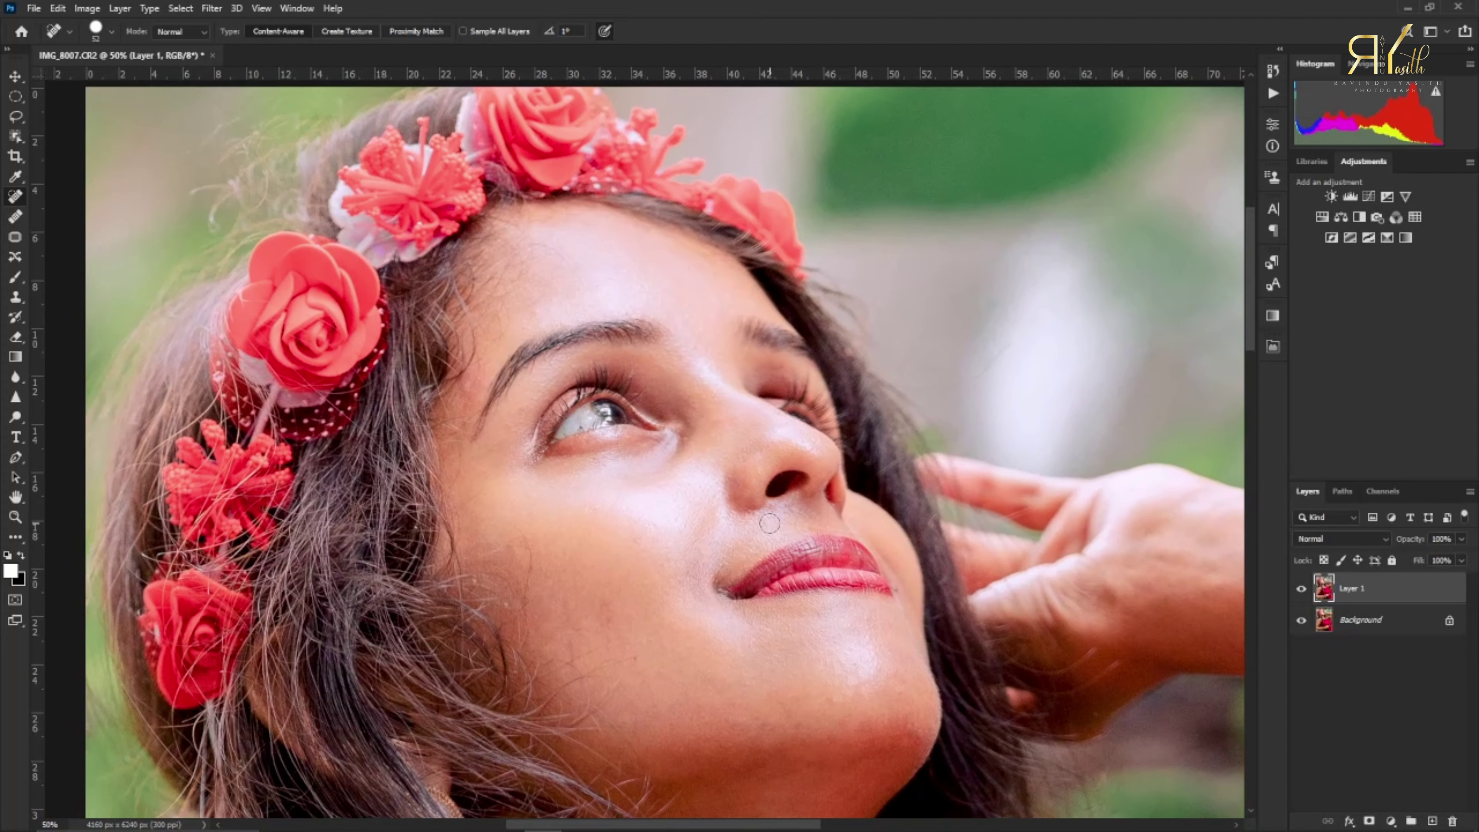
- Generate the Skin Tones layer group with Retouch Pro's Skin Tone action
{"action": "key", "text": "b"}
{"action": "left_click", "coordinate": [1275, 345]}
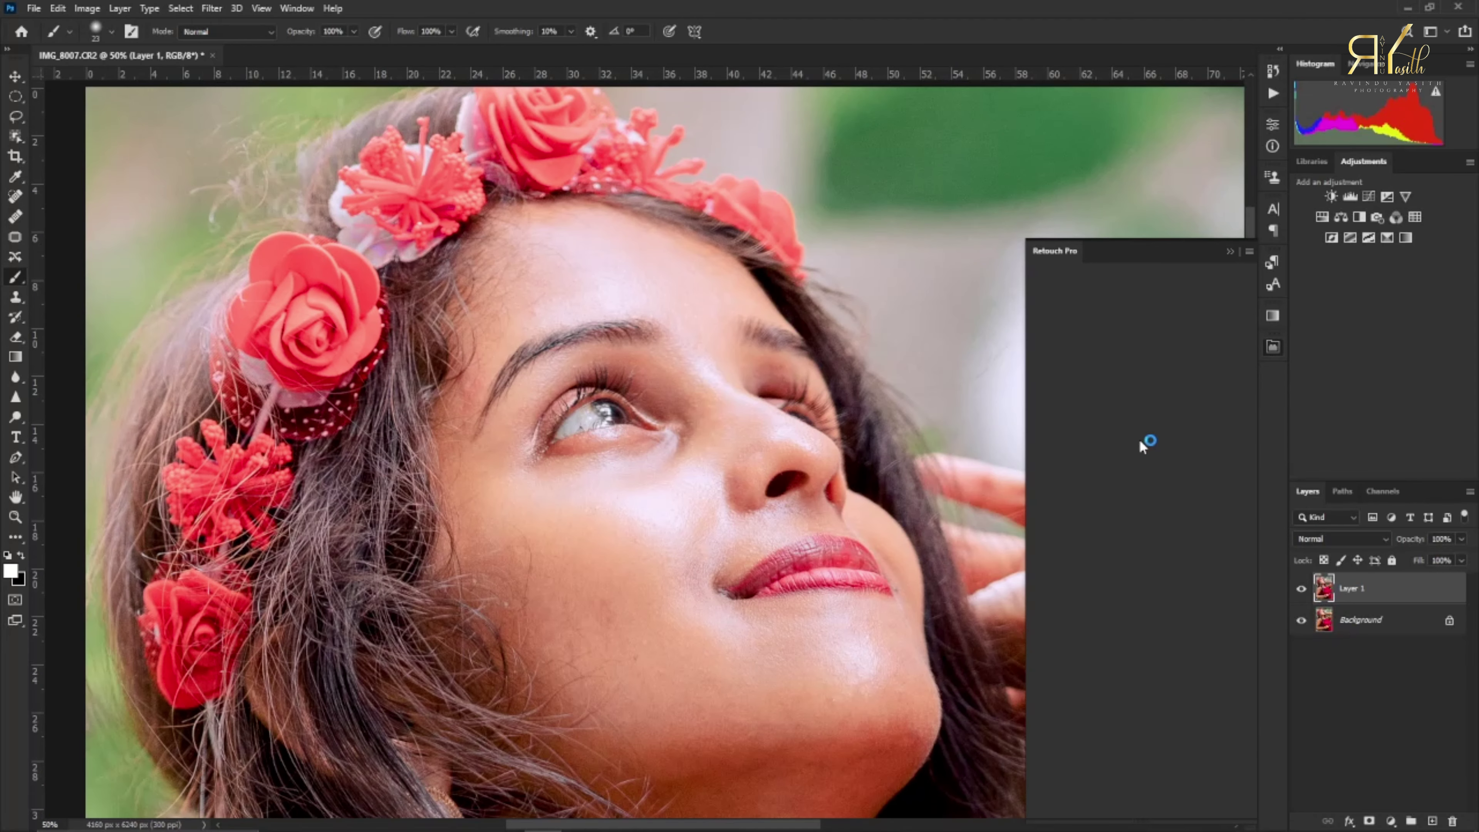
{"action": "left_click", "coordinate": [1077, 419]}
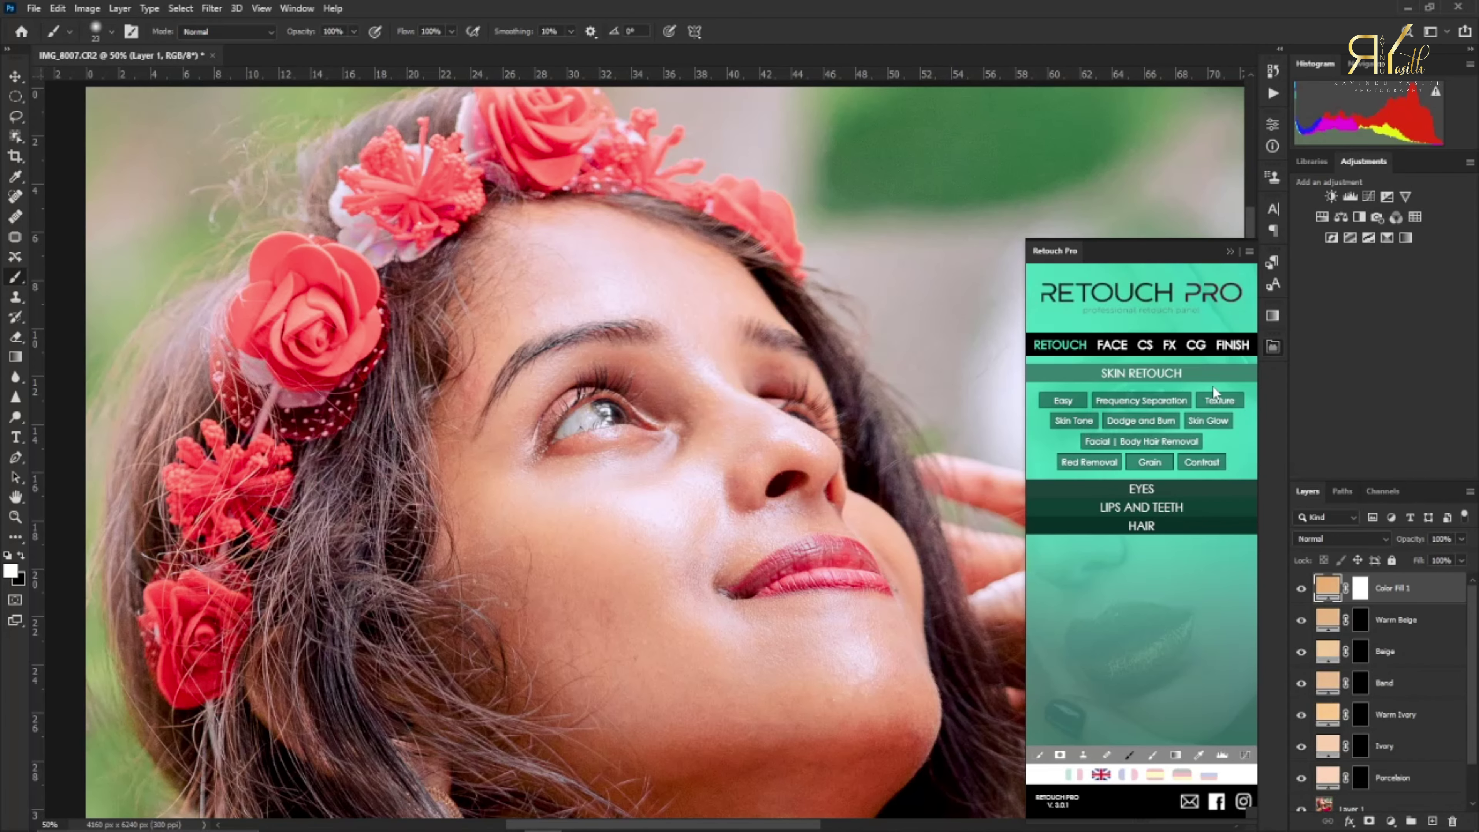
{"action": "left_click", "coordinate": [1229, 250]}
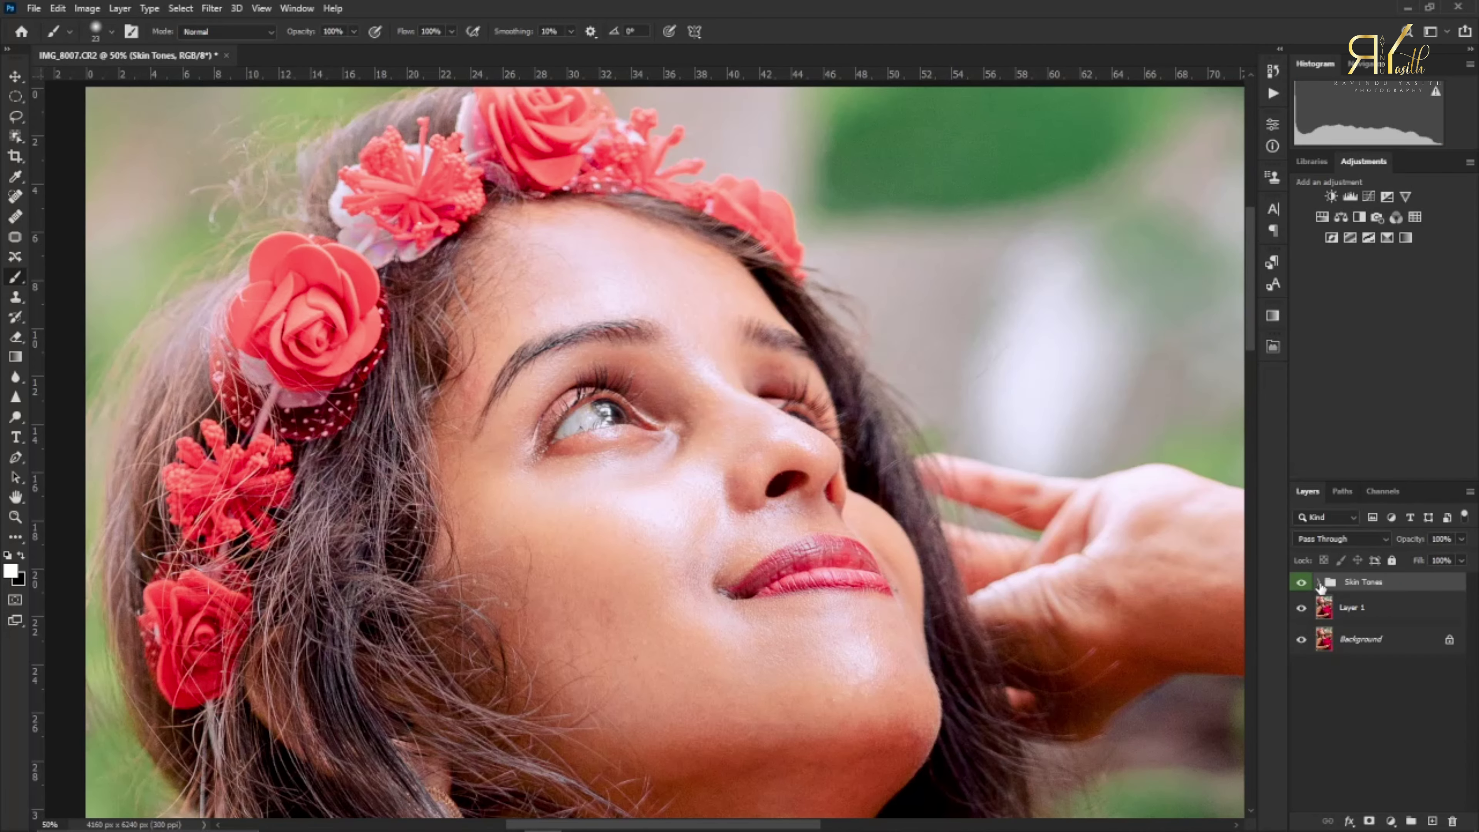
- Paint white on the Ivory layer's mask in the Skin Tones group over the forehead and between the brows
{"action": "left_click", "coordinate": [1319, 582]}
{"action": "scroll", "coordinate": [1386, 756], "scroll_direction": "down", "scroll_amount": 3}
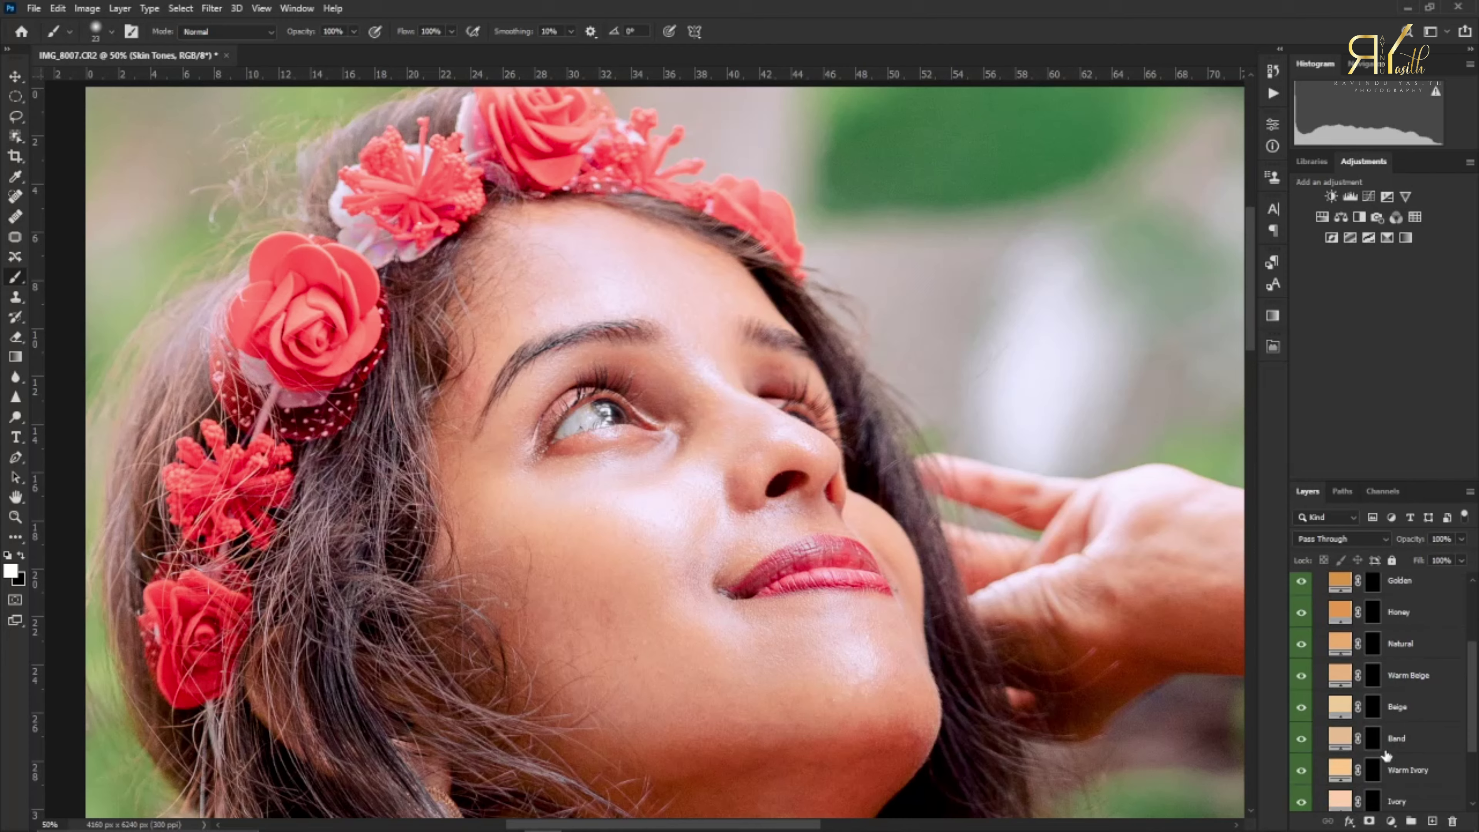
{"action": "left_click", "coordinate": [1373, 807]}
{"action": "right_click", "coordinate": [490, 313], "text": "alt"}
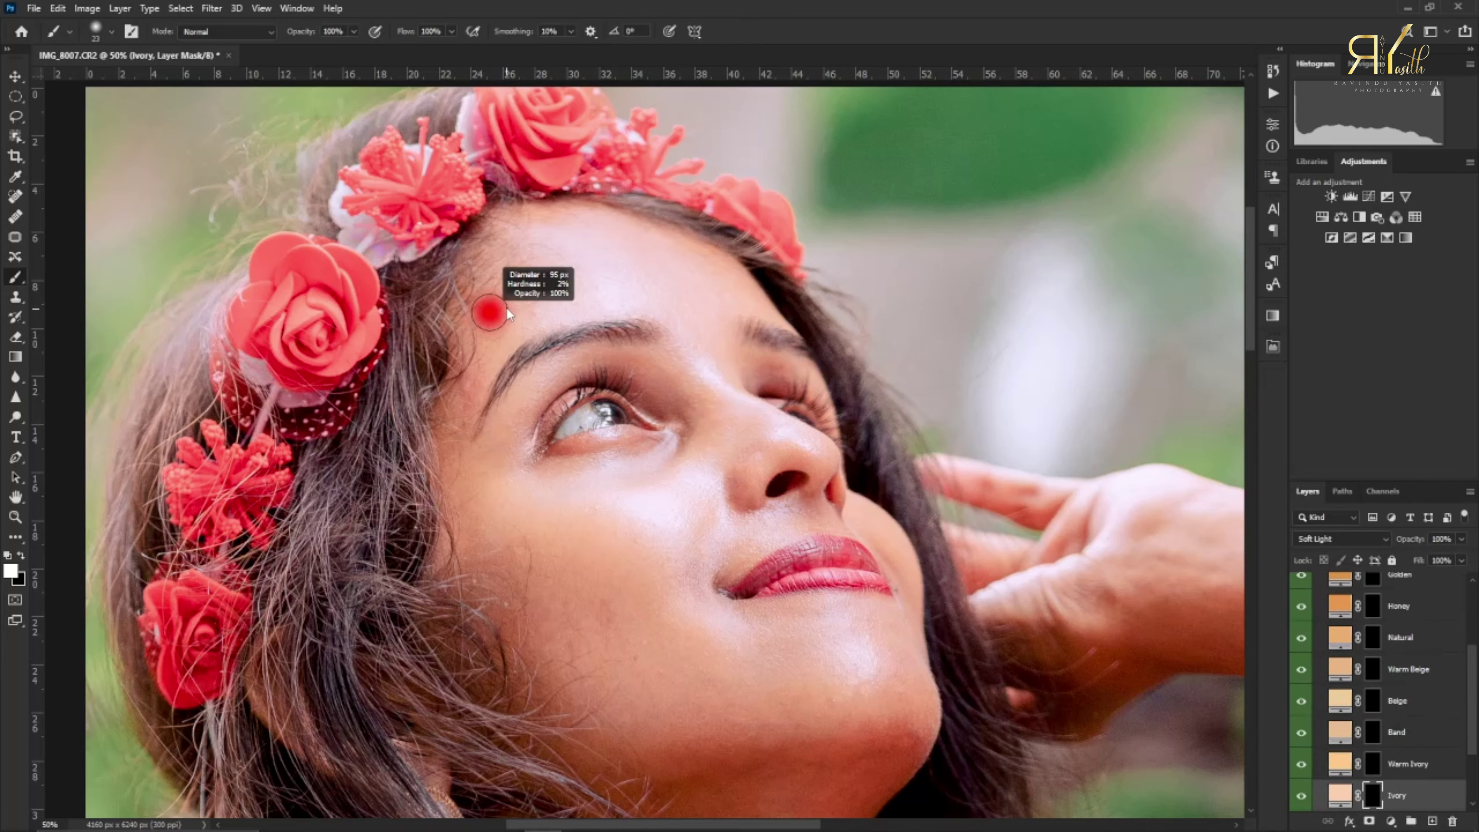
{"action": "mouse_move", "coordinate": [491, 317]}
{"action": "left_mouse_down"}
{"action": "mouse_move", "coordinate": [467, 377]}
{"action": "mouse_move", "coordinate": [450, 326]}
{"action": "mouse_move", "coordinate": [466, 230]}
{"action": "mouse_move", "coordinate": [500, 255]}
{"action": "left_mouse_up"}
{"action": "mouse_move", "coordinate": [480, 364]}
{"action": "left_mouse_down"}
{"action": "mouse_move", "coordinate": [528, 324]}
{"action": "mouse_move", "coordinate": [616, 305]}
{"action": "left_mouse_up"}
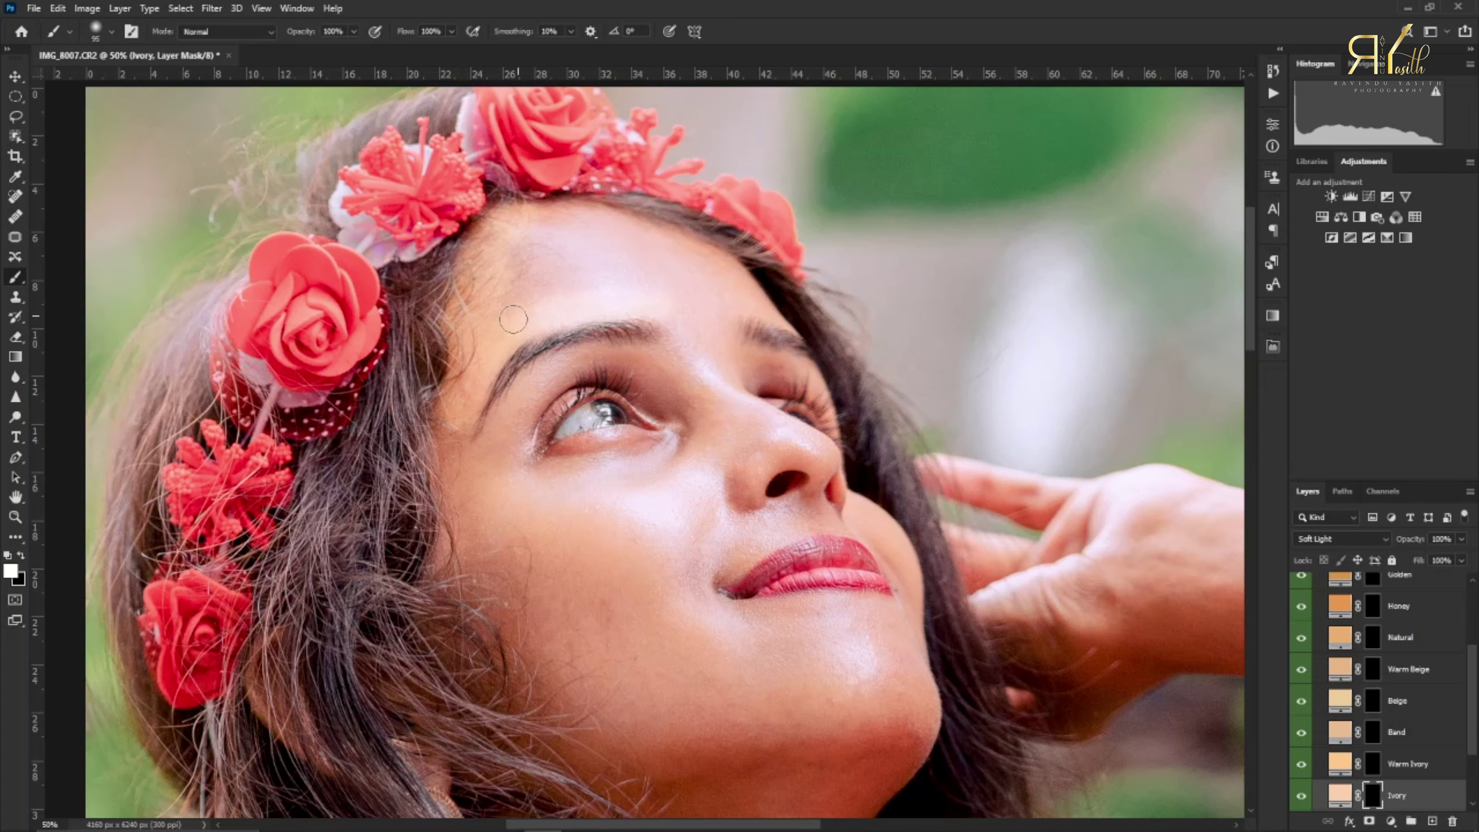
{"action": "left_click_drag", "start_coordinate": [599, 220], "coordinate": [690, 255]}
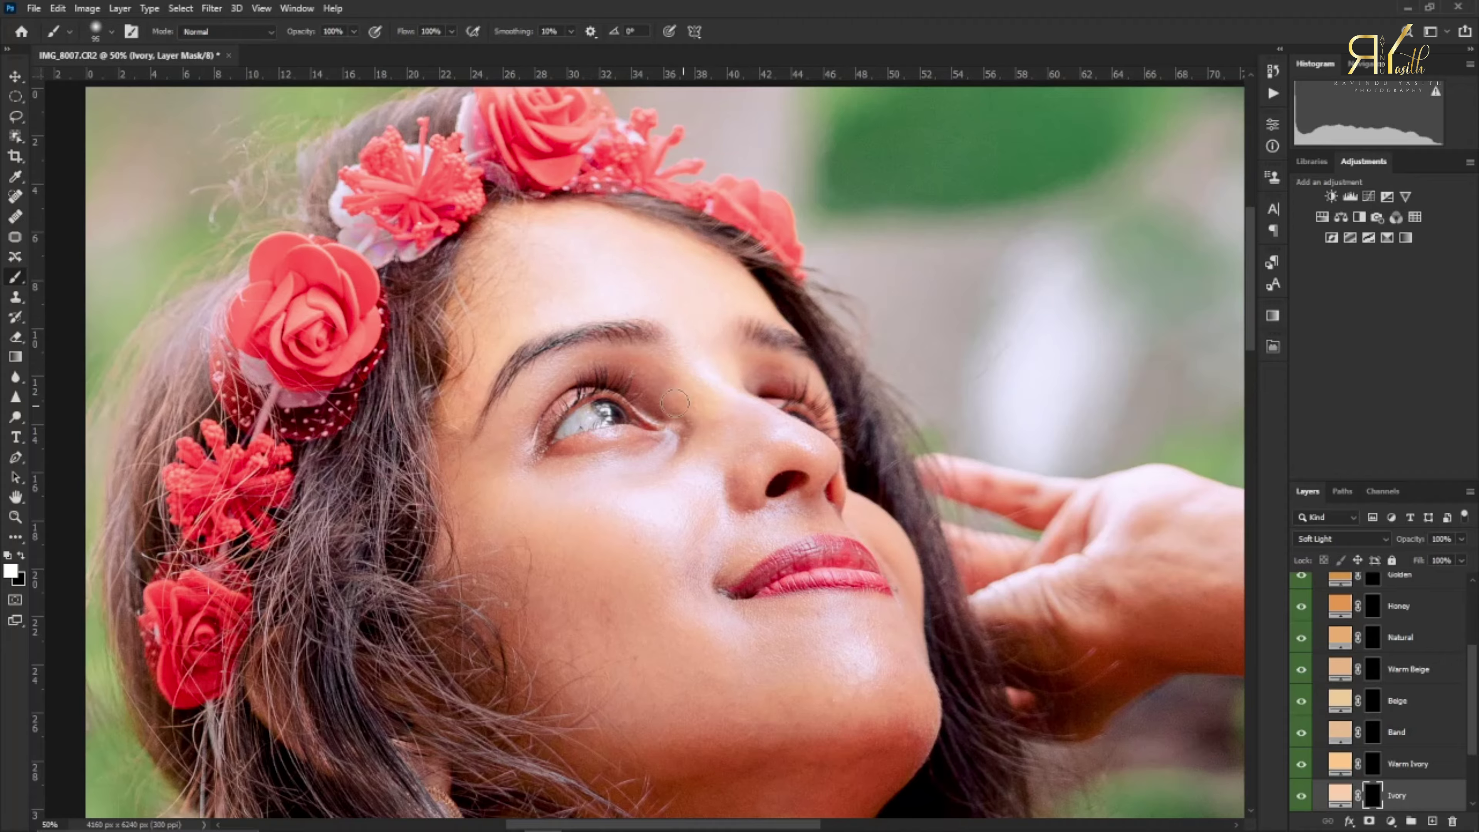
{"action": "left_click_drag", "start_coordinate": [658, 363], "coordinate": [583, 363]}
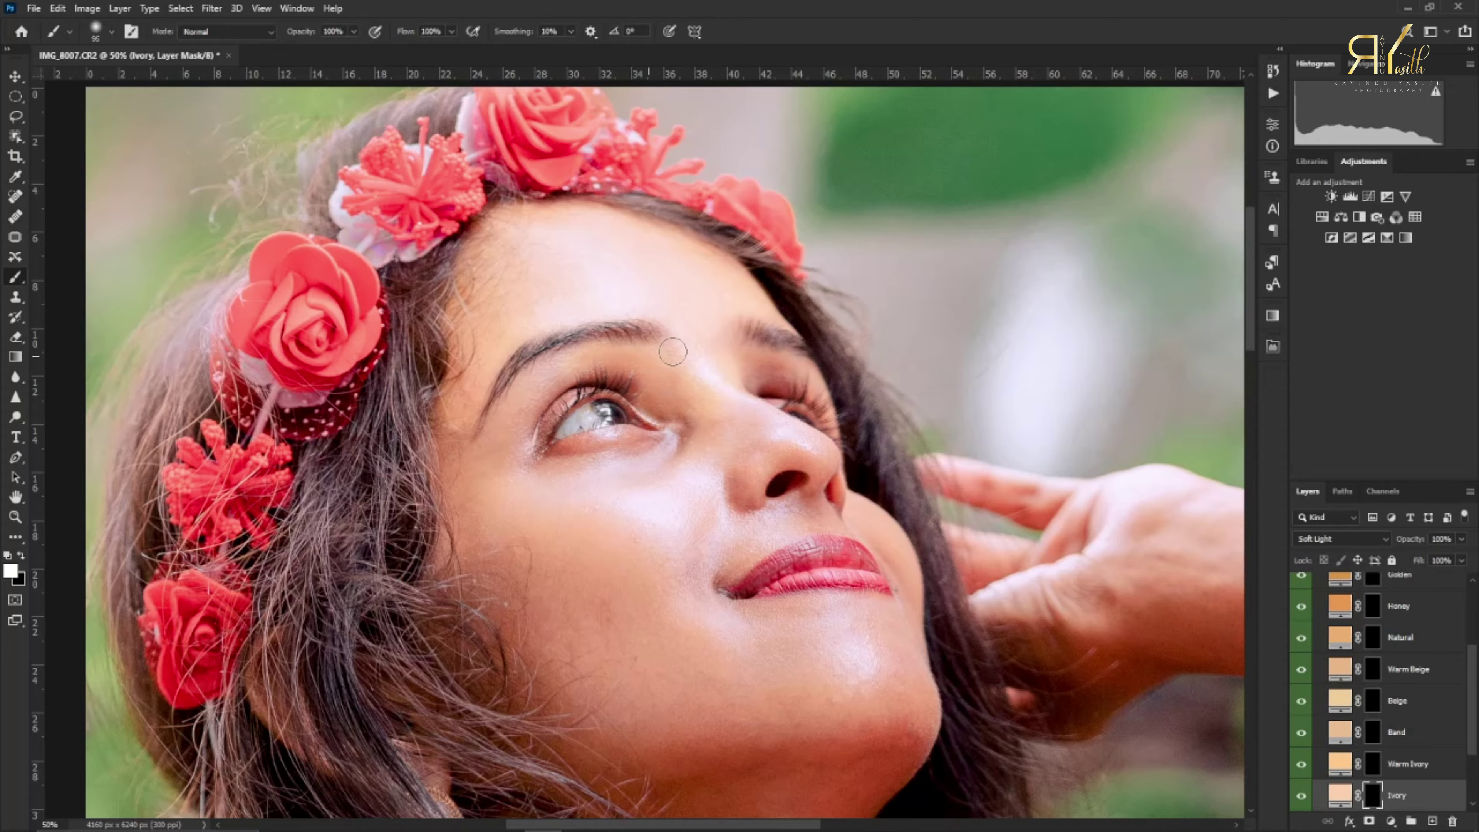
- Extend the Ivory mask over the cheek, the nose and the skin around the eyes, adjusting the brush size to fit
{"action": "mouse_move", "coordinate": [516, 412]}
{"action": "left_mouse_down"}
{"action": "mouse_move", "coordinate": [517, 467]}
{"action": "mouse_move", "coordinate": [567, 385]}
{"action": "mouse_move", "coordinate": [505, 460]}
{"action": "mouse_move", "coordinate": [559, 461]}
{"action": "mouse_move", "coordinate": [691, 422]}
{"action": "mouse_move", "coordinate": [546, 480]}
{"action": "mouse_move", "coordinate": [463, 440]}
{"action": "mouse_move", "coordinate": [523, 495]}
{"action": "mouse_move", "coordinate": [537, 593]}
{"action": "mouse_move", "coordinate": [458, 591]}
{"action": "mouse_move", "coordinate": [533, 617]}
{"action": "mouse_move", "coordinate": [624, 511]}
{"action": "left_mouse_up"}
{"action": "right_click", "coordinate": [531, 490], "text": "alt"}
{"action": "mouse_move", "coordinate": [700, 468]}
{"action": "left_mouse_down"}
{"action": "mouse_move", "coordinate": [791, 465]}
{"action": "mouse_move", "coordinate": [791, 481]}
{"action": "mouse_move", "coordinate": [744, 444]}
{"action": "mouse_move", "coordinate": [682, 553]}
{"action": "mouse_move", "coordinate": [686, 522]}
{"action": "mouse_move", "coordinate": [611, 629]}
{"action": "mouse_move", "coordinate": [526, 667]}
{"action": "mouse_move", "coordinate": [536, 696]}
{"action": "mouse_move", "coordinate": [488, 706]}
{"action": "mouse_move", "coordinate": [566, 696]}
{"action": "mouse_move", "coordinate": [615, 634]}
{"action": "mouse_move", "coordinate": [594, 569]}
{"action": "mouse_move", "coordinate": [686, 606]}
{"action": "mouse_move", "coordinate": [792, 512]}
{"action": "left_mouse_up"}
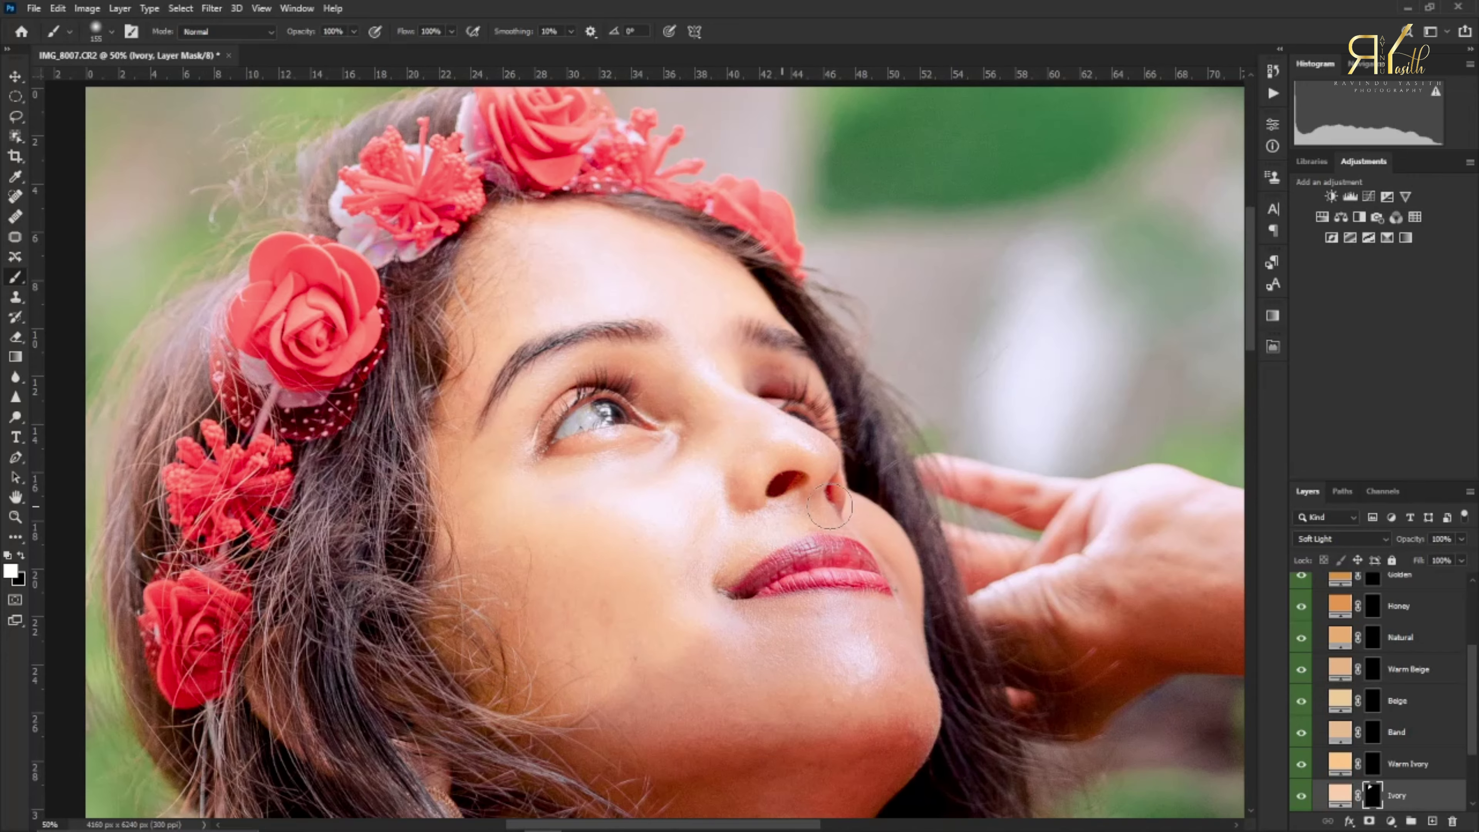
{"action": "left_click_drag", "start_coordinate": [711, 396], "coordinate": [692, 396], "text": "alt"}
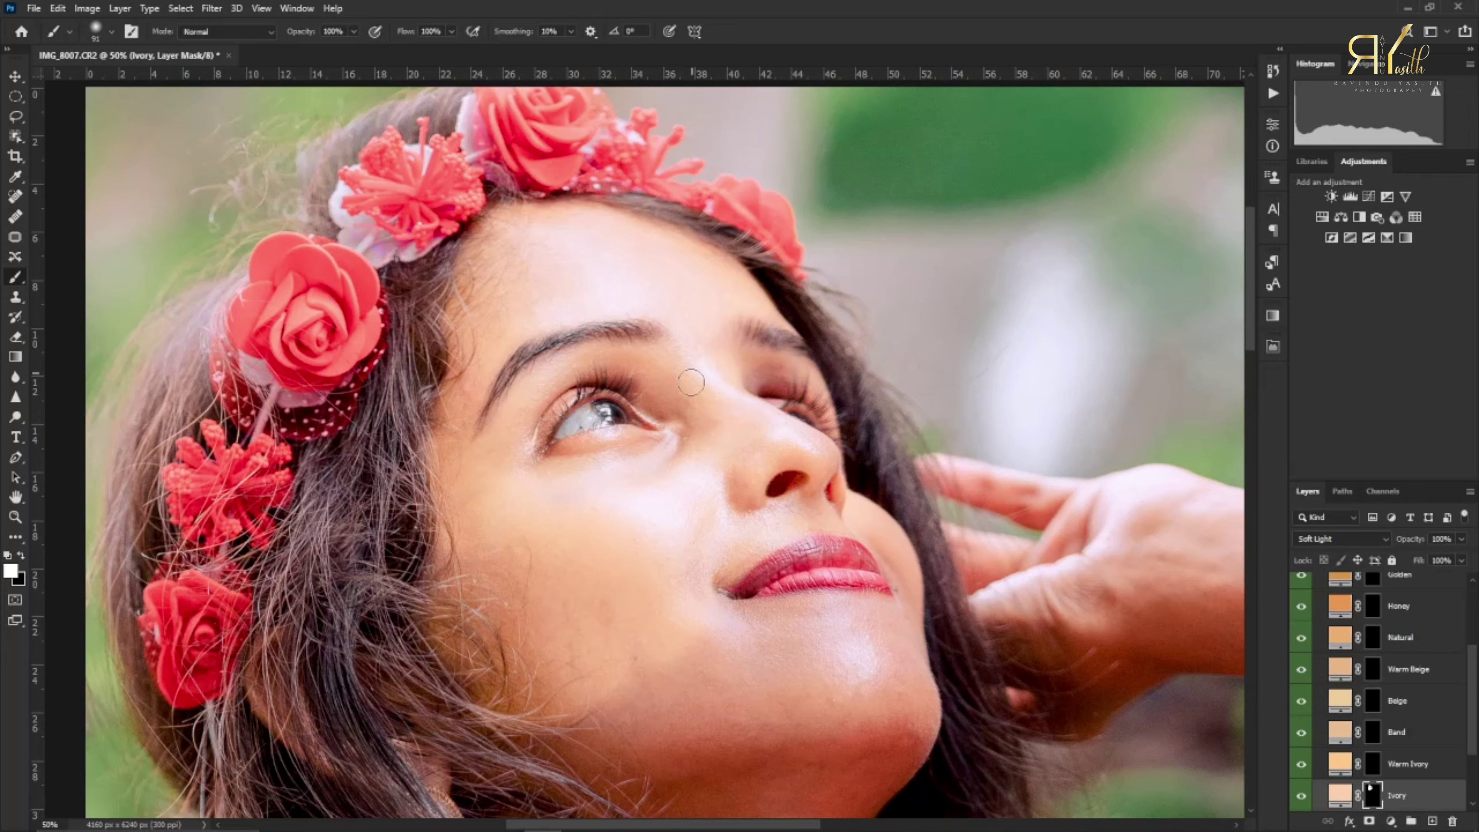
{"action": "left_click_drag", "start_coordinate": [745, 354], "coordinate": [754, 379]}
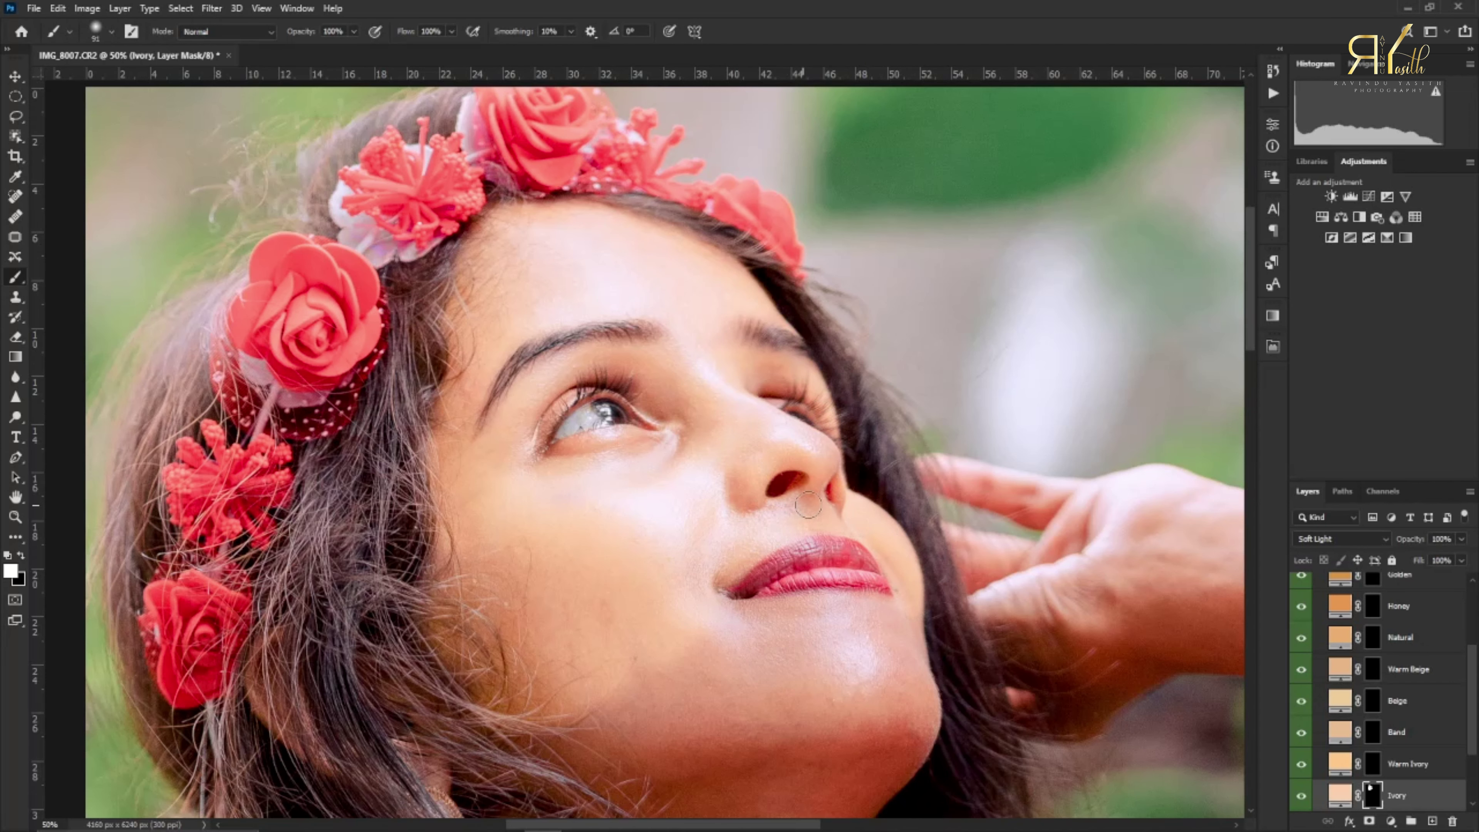
- Paint the Ivory mask over the jaw, chin, ear and neck down to the necklace
{"action": "mouse_move", "coordinate": [690, 636]}
{"action": "left_mouse_down"}
{"action": "mouse_move", "coordinate": [665, 589]}
{"action": "mouse_move", "coordinate": [632, 617]}
{"action": "left_mouse_up"}
{"action": "mouse_move", "coordinate": [605, 691]}
{"action": "left_mouse_down"}
{"action": "mouse_move", "coordinate": [518, 699]}
{"action": "mouse_move", "coordinate": [582, 722]}
{"action": "mouse_move", "coordinate": [755, 648]}
{"action": "mouse_move", "coordinate": [606, 632]}
{"action": "mouse_move", "coordinate": [785, 574]}
{"action": "mouse_move", "coordinate": [835, 568]}
{"action": "mouse_move", "coordinate": [881, 602]}
{"action": "mouse_move", "coordinate": [702, 704]}
{"action": "mouse_move", "coordinate": [746, 612]}
{"action": "mouse_move", "coordinate": [842, 608]}
{"action": "mouse_move", "coordinate": [825, 575]}
{"action": "mouse_move", "coordinate": [843, 435]}
{"action": "left_mouse_up"}
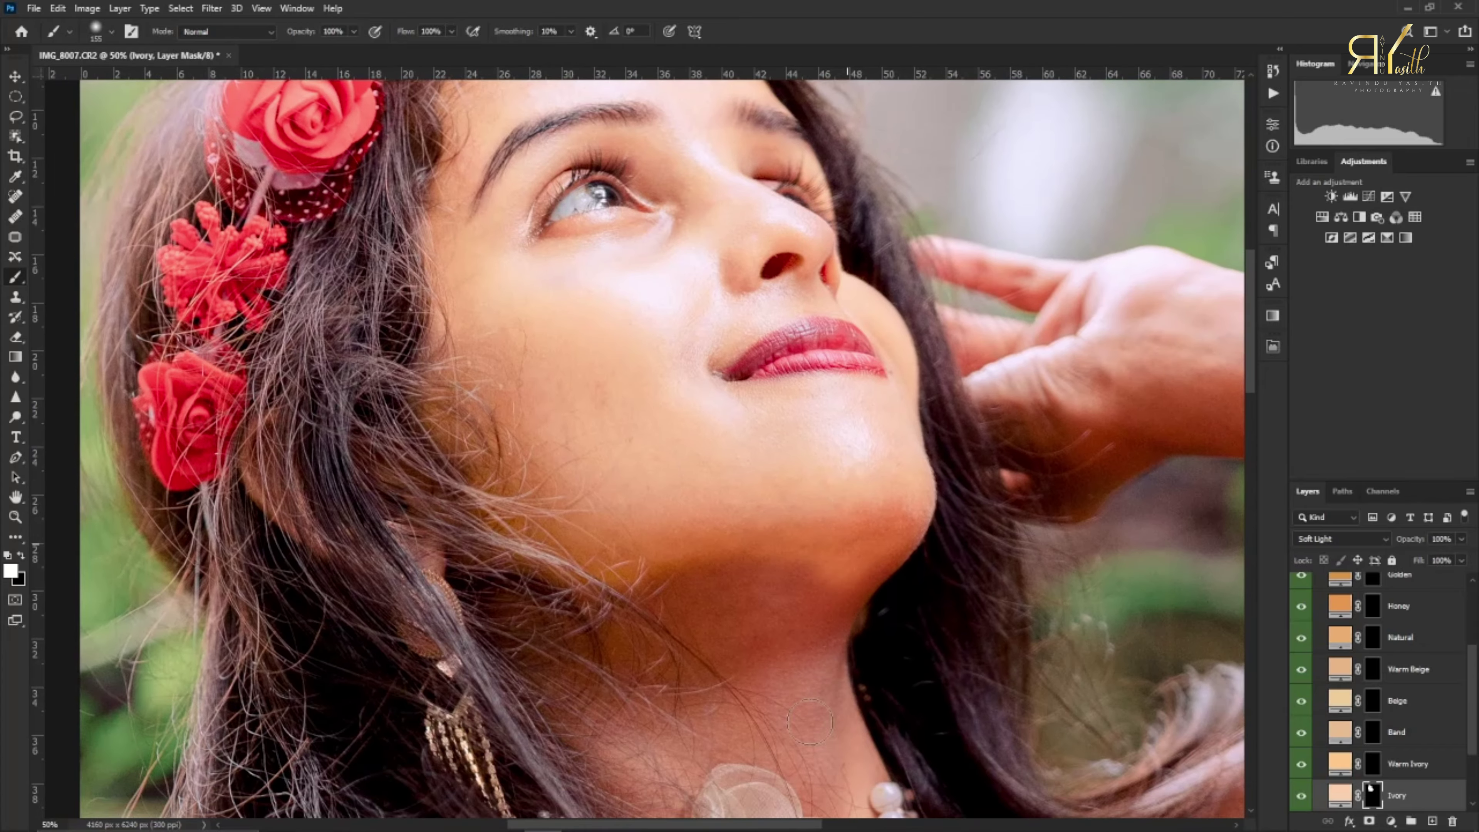
{"action": "mouse_move", "coordinate": [844, 579]}
{"action": "left_mouse_down"}
{"action": "mouse_move", "coordinate": [783, 618]}
{"action": "mouse_move", "coordinate": [807, 677]}
{"action": "left_mouse_up"}
{"action": "mouse_move", "coordinate": [713, 613]}
{"action": "left_mouse_down"}
{"action": "mouse_move", "coordinate": [671, 641]}
{"action": "mouse_move", "coordinate": [494, 599]}
{"action": "mouse_move", "coordinate": [367, 463]}
{"action": "mouse_move", "coordinate": [278, 506]}
{"action": "mouse_move", "coordinate": [254, 422]}
{"action": "left_mouse_up"}
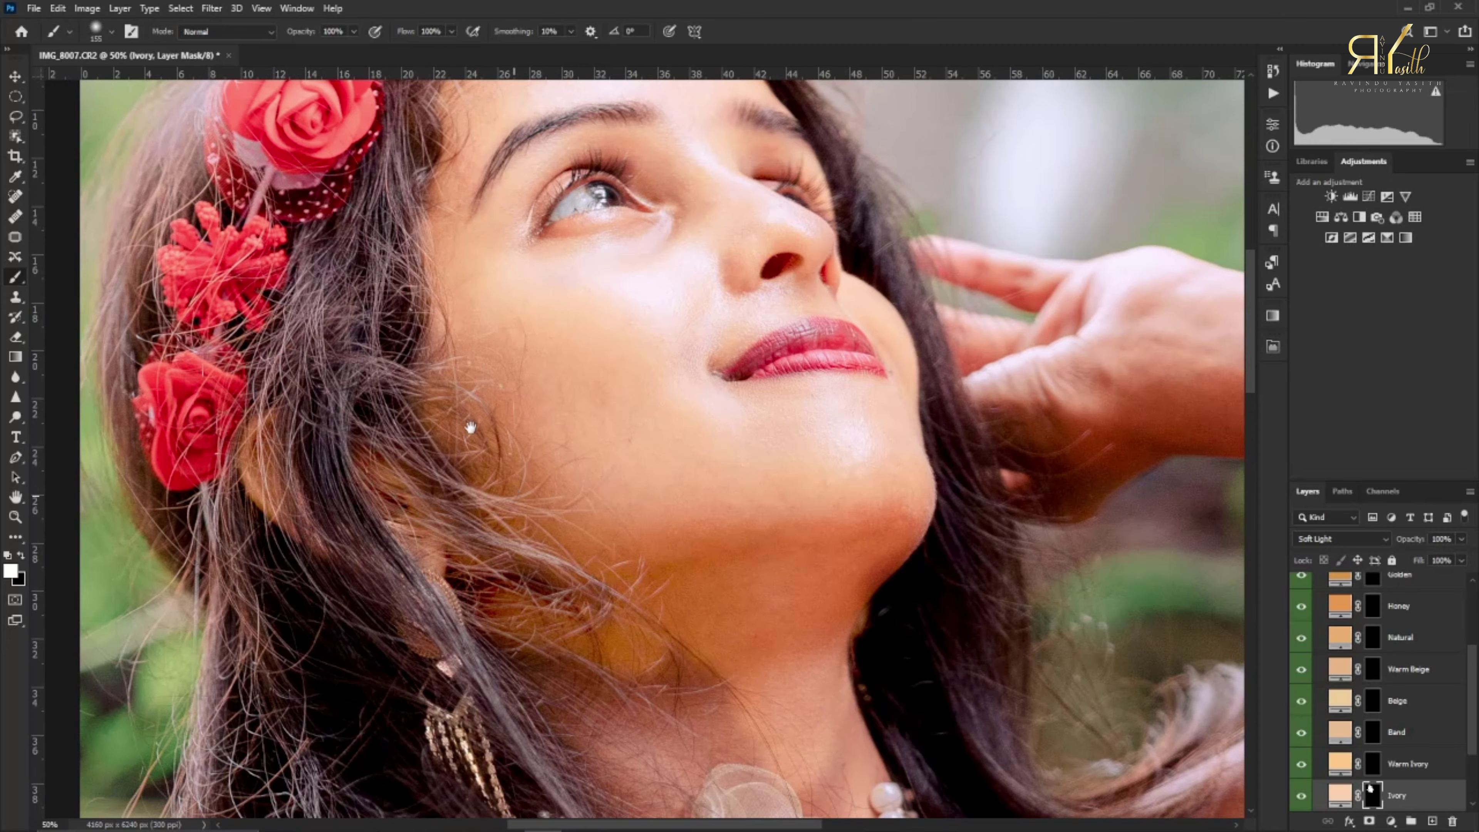
{"action": "left_click_drag", "start_coordinate": [469, 427], "coordinate": [309, 263]}
{"action": "mouse_move", "coordinate": [406, 463]}
{"action": "left_mouse_down"}
{"action": "mouse_move", "coordinate": [392, 521]}
{"action": "mouse_move", "coordinate": [484, 633]}
{"action": "mouse_move", "coordinate": [554, 524]}
{"action": "mouse_move", "coordinate": [603, 577]}
{"action": "mouse_move", "coordinate": [668, 535]}
{"action": "left_mouse_up"}
{"action": "left_click_drag", "start_coordinate": [494, 602], "coordinate": [494, 368]}
{"action": "mouse_move", "coordinate": [678, 580]}
{"action": "left_mouse_down"}
{"action": "mouse_move", "coordinate": [771, 563]}
{"action": "mouse_move", "coordinate": [739, 555]}
{"action": "mouse_move", "coordinate": [711, 469]}
{"action": "mouse_move", "coordinate": [812, 522]}
{"action": "mouse_move", "coordinate": [897, 524]}
{"action": "mouse_move", "coordinate": [747, 494]}
{"action": "left_mouse_up"}
- Paint the Ivory mask over the bare shoulder, upper arm, forearm and the hand resting at the waist
{"action": "left_click_drag", "start_coordinate": [221, 807], "coordinate": [494, 542]}
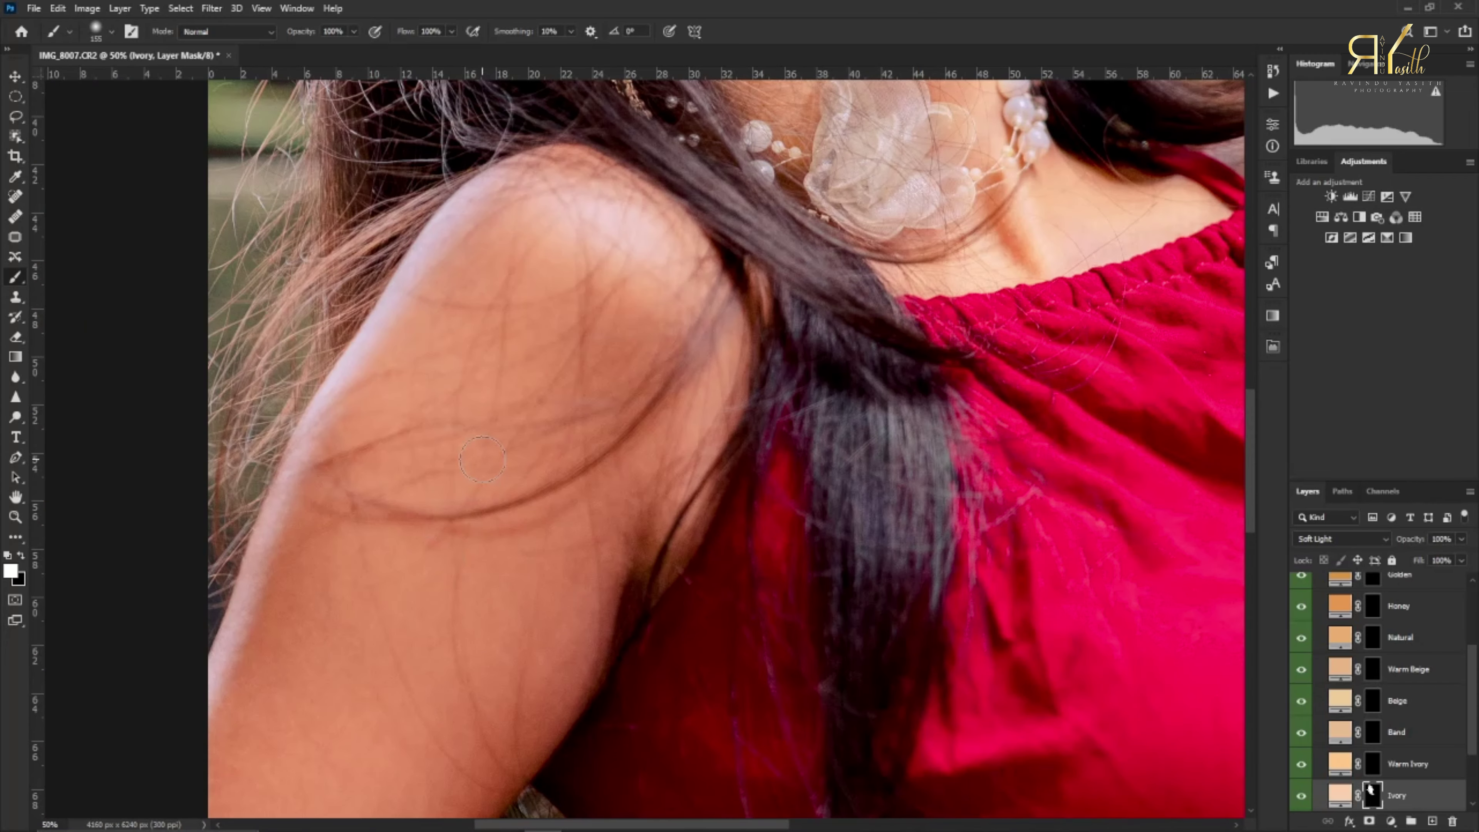
{"action": "left_click_drag", "start_coordinate": [605, 285], "coordinate": [635, 326]}
{"action": "left_click_drag", "start_coordinate": [558, 393], "coordinate": [591, 397]}
{"action": "mouse_move", "coordinate": [647, 297]}
{"action": "left_mouse_down"}
{"action": "mouse_move", "coordinate": [597, 493]}
{"action": "mouse_move", "coordinate": [595, 607]}
{"action": "mouse_move", "coordinate": [670, 233]}
{"action": "mouse_move", "coordinate": [420, 350]}
{"action": "mouse_move", "coordinate": [571, 606]}
{"action": "mouse_move", "coordinate": [395, 804]}
{"action": "mouse_move", "coordinate": [291, 583]}
{"action": "mouse_move", "coordinate": [389, 389]}
{"action": "mouse_move", "coordinate": [248, 781]}
{"action": "mouse_move", "coordinate": [431, 635]}
{"action": "left_mouse_up"}
{"action": "left_click_drag", "start_coordinate": [461, 660], "coordinate": [650, 316]}
{"action": "mouse_move", "coordinate": [686, 424]}
{"action": "left_mouse_down"}
{"action": "mouse_move", "coordinate": [366, 830]}
{"action": "mouse_move", "coordinate": [426, 445]}
{"action": "mouse_move", "coordinate": [443, 431]}
{"action": "left_mouse_up"}
{"action": "left_click_drag", "start_coordinate": [441, 521], "coordinate": [367, 229]}
{"action": "mouse_move", "coordinate": [383, 440]}
{"action": "left_mouse_down"}
{"action": "mouse_move", "coordinate": [321, 700]}
{"action": "mouse_move", "coordinate": [550, 662]}
{"action": "mouse_move", "coordinate": [526, 652]}
{"action": "mouse_move", "coordinate": [522, 685]}
{"action": "mouse_move", "coordinate": [603, 659]}
{"action": "mouse_move", "coordinate": [688, 604]}
{"action": "mouse_move", "coordinate": [327, 568]}
{"action": "mouse_move", "coordinate": [507, 525]}
{"action": "mouse_move", "coordinate": [438, 505]}
{"action": "mouse_move", "coordinate": [667, 514]}
{"action": "mouse_move", "coordinate": [814, 495]}
{"action": "mouse_move", "coordinate": [591, 572]}
{"action": "mouse_move", "coordinate": [614, 611]}
{"action": "mouse_move", "coordinate": [778, 579]}
{"action": "mouse_move", "coordinate": [768, 628]}
{"action": "mouse_move", "coordinate": [746, 641]}
{"action": "mouse_move", "coordinate": [872, 547]}
{"action": "mouse_move", "coordinate": [733, 565]}
{"action": "left_mouse_up"}
{"action": "mouse_move", "coordinate": [637, 545]}
{"action": "left_mouse_down"}
{"action": "mouse_move", "coordinate": [624, 688]}
{"action": "mouse_move", "coordinate": [920, 605]}
{"action": "mouse_move", "coordinate": [630, 632]}
{"action": "left_mouse_up"}
{"action": "mouse_move", "coordinate": [670, 687]}
{"action": "left_mouse_down"}
{"action": "mouse_move", "coordinate": [844, 583]}
{"action": "mouse_move", "coordinate": [728, 495]}
{"action": "mouse_move", "coordinate": [821, 462]}
{"action": "mouse_move", "coordinate": [1072, 451]}
{"action": "mouse_move", "coordinate": [891, 479]}
{"action": "mouse_move", "coordinate": [879, 578]}
{"action": "mouse_move", "coordinate": [1087, 576]}
{"action": "mouse_move", "coordinate": [1090, 502]}
{"action": "mouse_move", "coordinate": [1113, 501]}
{"action": "mouse_move", "coordinate": [977, 681]}
{"action": "mouse_move", "coordinate": [1043, 679]}
{"action": "left_mouse_up"}
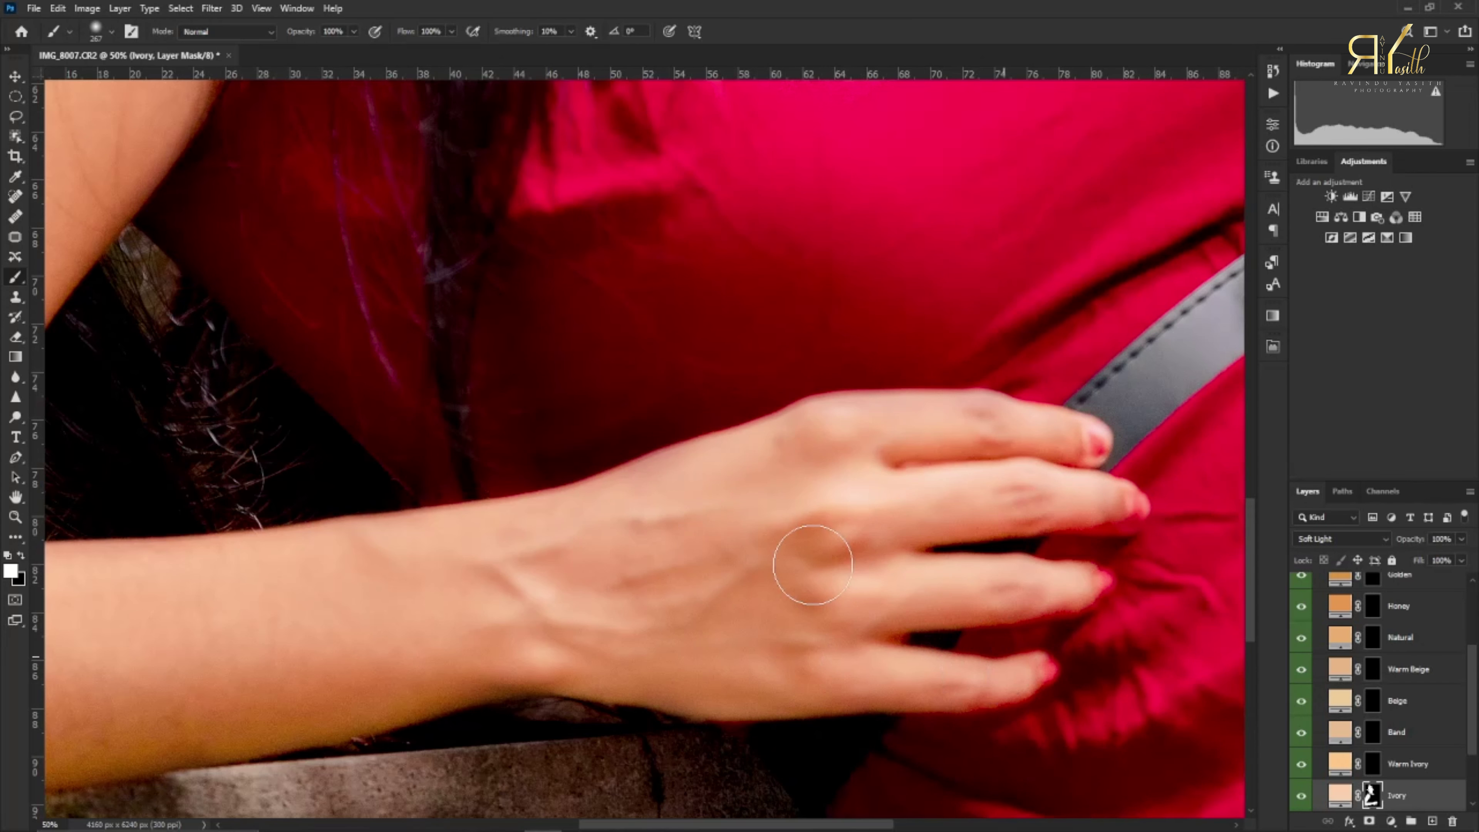
- Paint the Ivory mask over the raised arm, its shoulder and the hand behind the head, avoiding the bracelet
{"action": "left_click_drag", "start_coordinate": [795, 245], "coordinate": [690, 627]}
{"action": "left_click_drag", "start_coordinate": [826, 104], "coordinate": [690, 595]}
{"action": "mouse_move", "coordinate": [611, 552]}
{"action": "left_mouse_down"}
{"action": "mouse_move", "coordinate": [729, 573]}
{"action": "mouse_move", "coordinate": [886, 640]}
{"action": "mouse_move", "coordinate": [890, 676]}
{"action": "mouse_move", "coordinate": [870, 544]}
{"action": "mouse_move", "coordinate": [837, 475]}
{"action": "mouse_move", "coordinate": [622, 533]}
{"action": "mouse_move", "coordinate": [676, 437]}
{"action": "mouse_move", "coordinate": [973, 360]}
{"action": "mouse_move", "coordinate": [952, 450]}
{"action": "mouse_move", "coordinate": [824, 527]}
{"action": "mouse_move", "coordinate": [581, 584]}
{"action": "left_mouse_up"}
{"action": "mouse_move", "coordinate": [766, 558]}
{"action": "left_mouse_down"}
{"action": "mouse_move", "coordinate": [650, 760]}
{"action": "mouse_move", "coordinate": [832, 648]}
{"action": "mouse_move", "coordinate": [801, 446]}
{"action": "mouse_move", "coordinate": [911, 317]}
{"action": "mouse_move", "coordinate": [913, 222]}
{"action": "left_mouse_up"}
{"action": "left_click_drag", "start_coordinate": [873, 440], "coordinate": [863, 638]}
{"action": "mouse_move", "coordinate": [857, 416]}
{"action": "left_mouse_down"}
{"action": "mouse_move", "coordinate": [883, 293]}
{"action": "mouse_move", "coordinate": [683, 250]}
{"action": "mouse_move", "coordinate": [838, 382]}
{"action": "mouse_move", "coordinate": [646, 383]}
{"action": "mouse_move", "coordinate": [906, 413]}
{"action": "mouse_move", "coordinate": [527, 372]}
{"action": "mouse_move", "coordinate": [658, 291]}
{"action": "mouse_move", "coordinate": [815, 309]}
{"action": "mouse_move", "coordinate": [781, 250]}
{"action": "mouse_move", "coordinate": [808, 394]}
{"action": "left_mouse_up"}
- Check the Ivory mask's coverage on its own across the whole photo
{"action": "key", "text": "ctrl+0"}
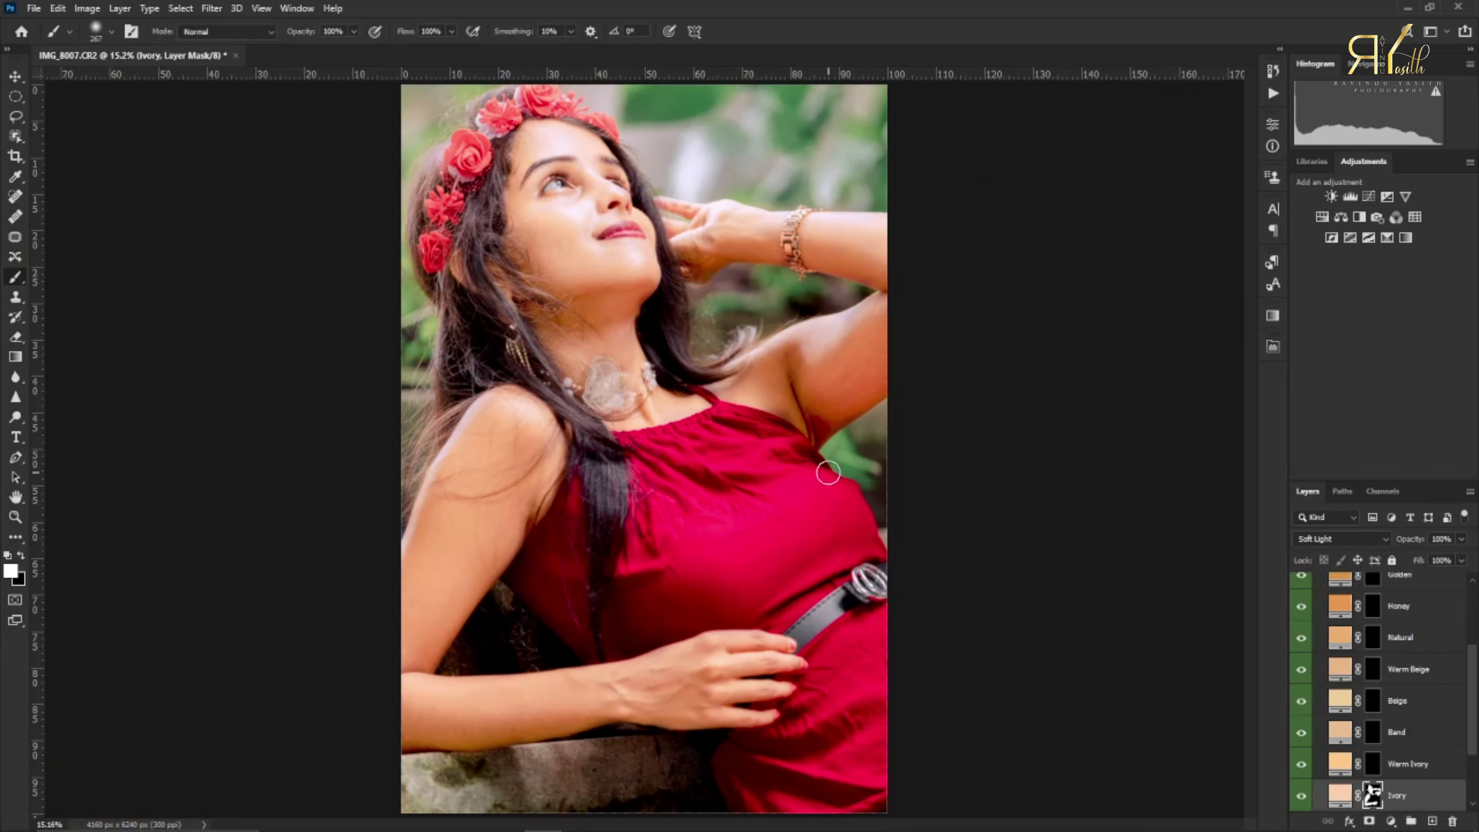
{"action": "left_click", "coordinate": [1372, 797], "text": "alt"}
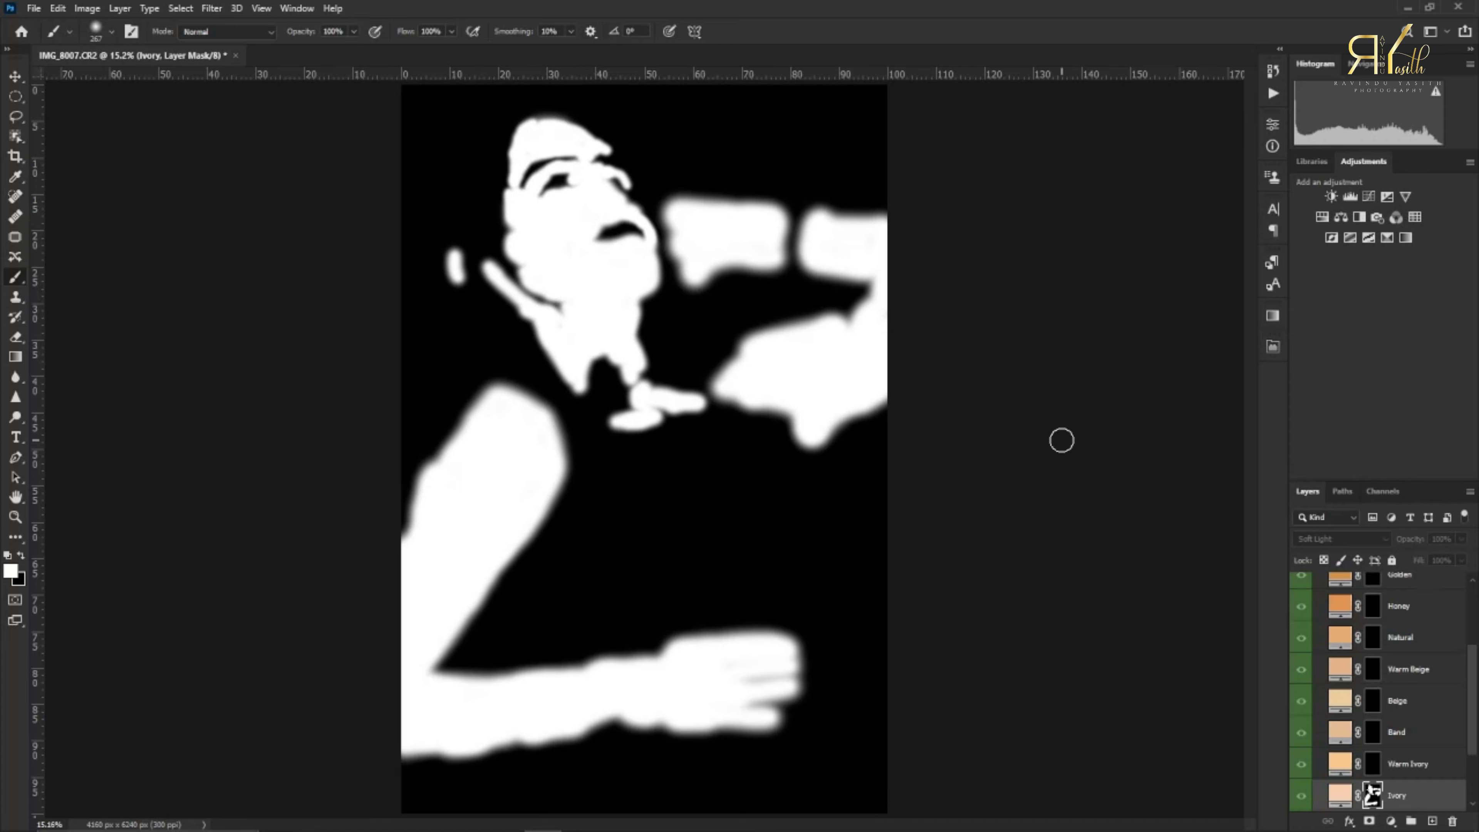
{"action": "left_click", "coordinate": [1372, 795], "text": "alt"}
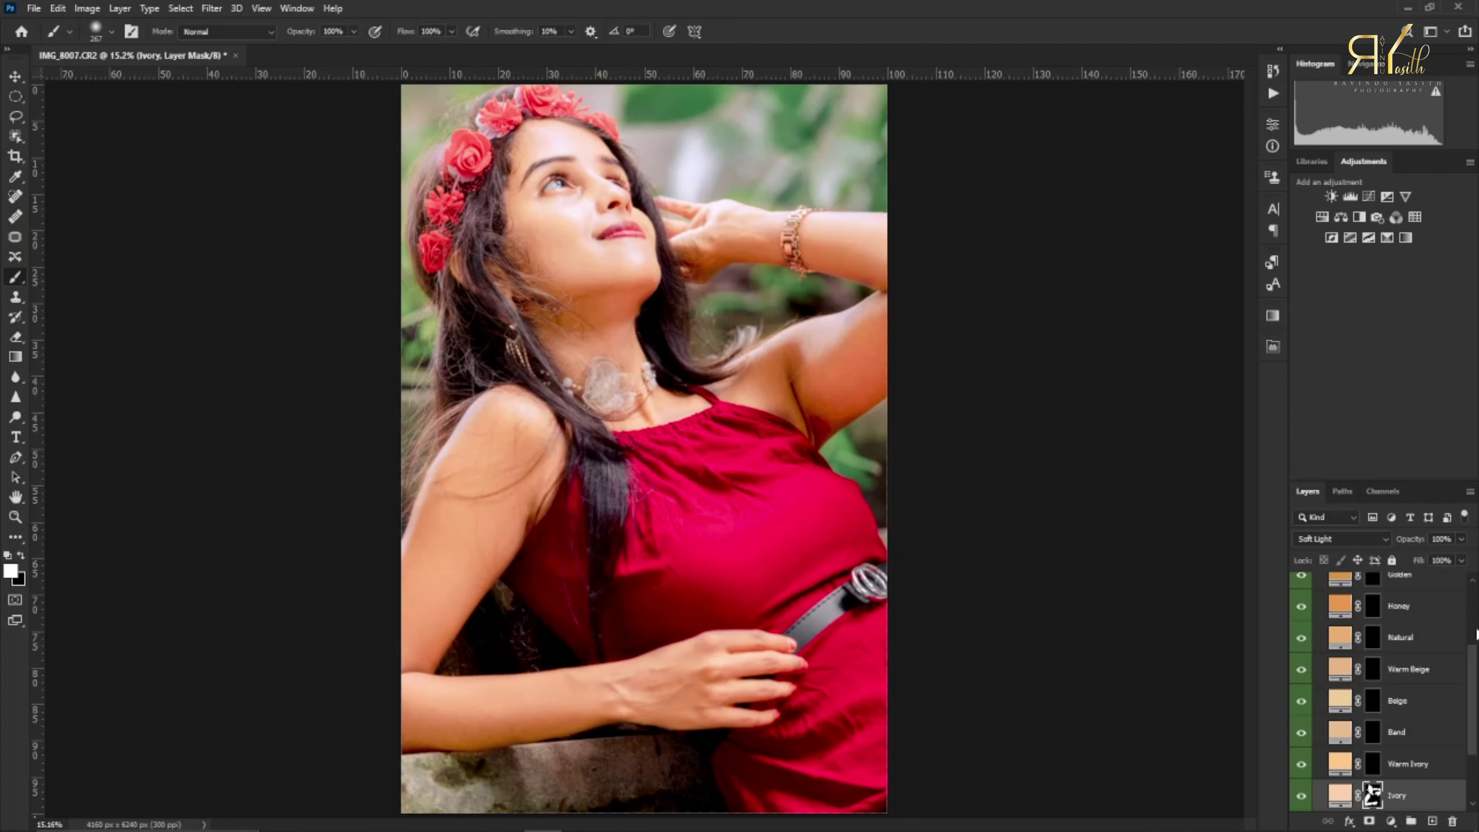
- Collapse the Skin Tones group and set its opacity to 60%
{"action": "scroll", "coordinate": [1456, 591], "scroll_direction": "up", "scroll_amount": 3}
{"action": "left_click", "coordinate": [1319, 582]}
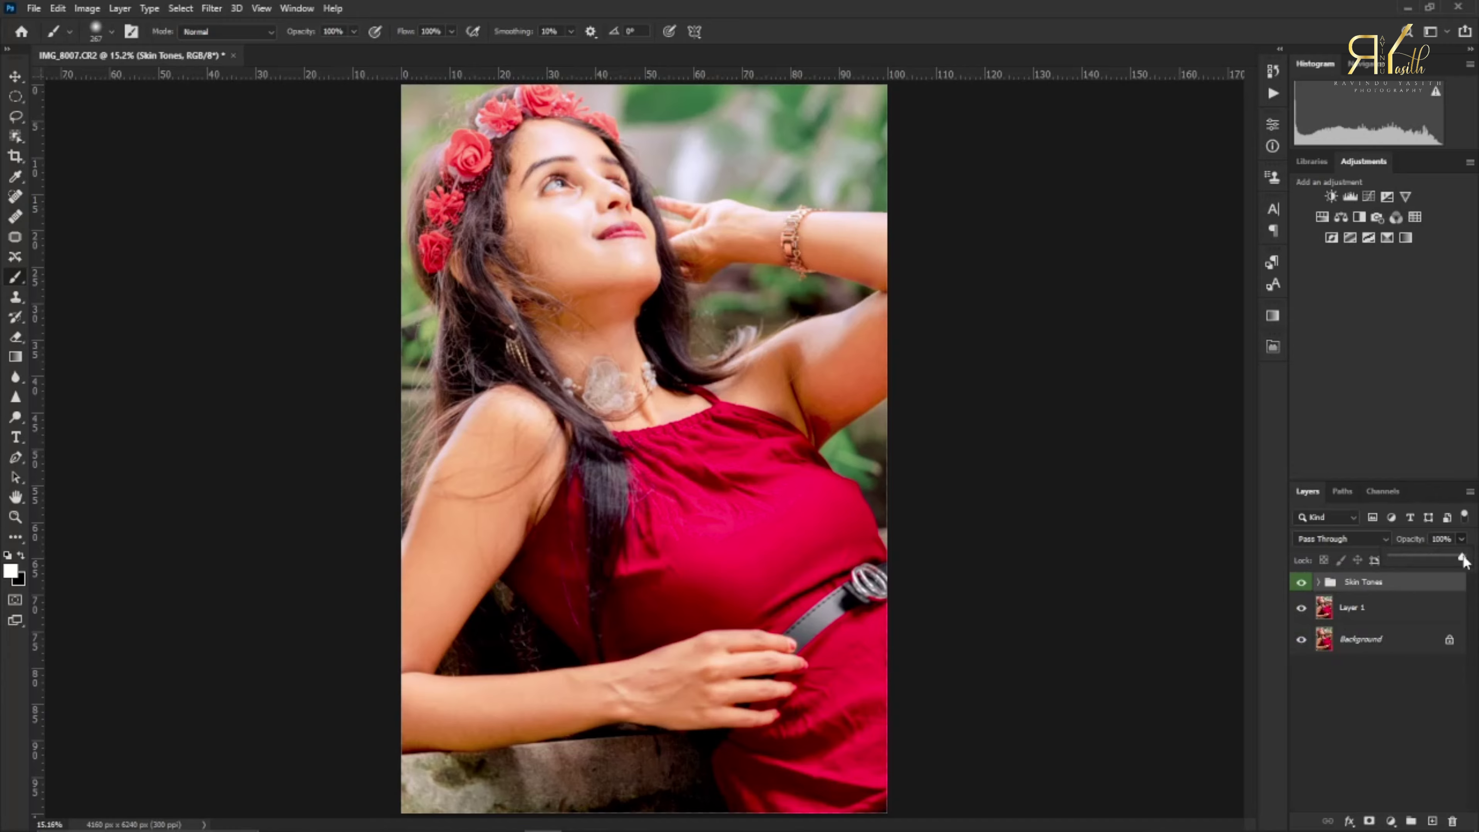
{"action": "left_click_drag", "start_coordinate": [1444, 558], "coordinate": [1436, 559]}
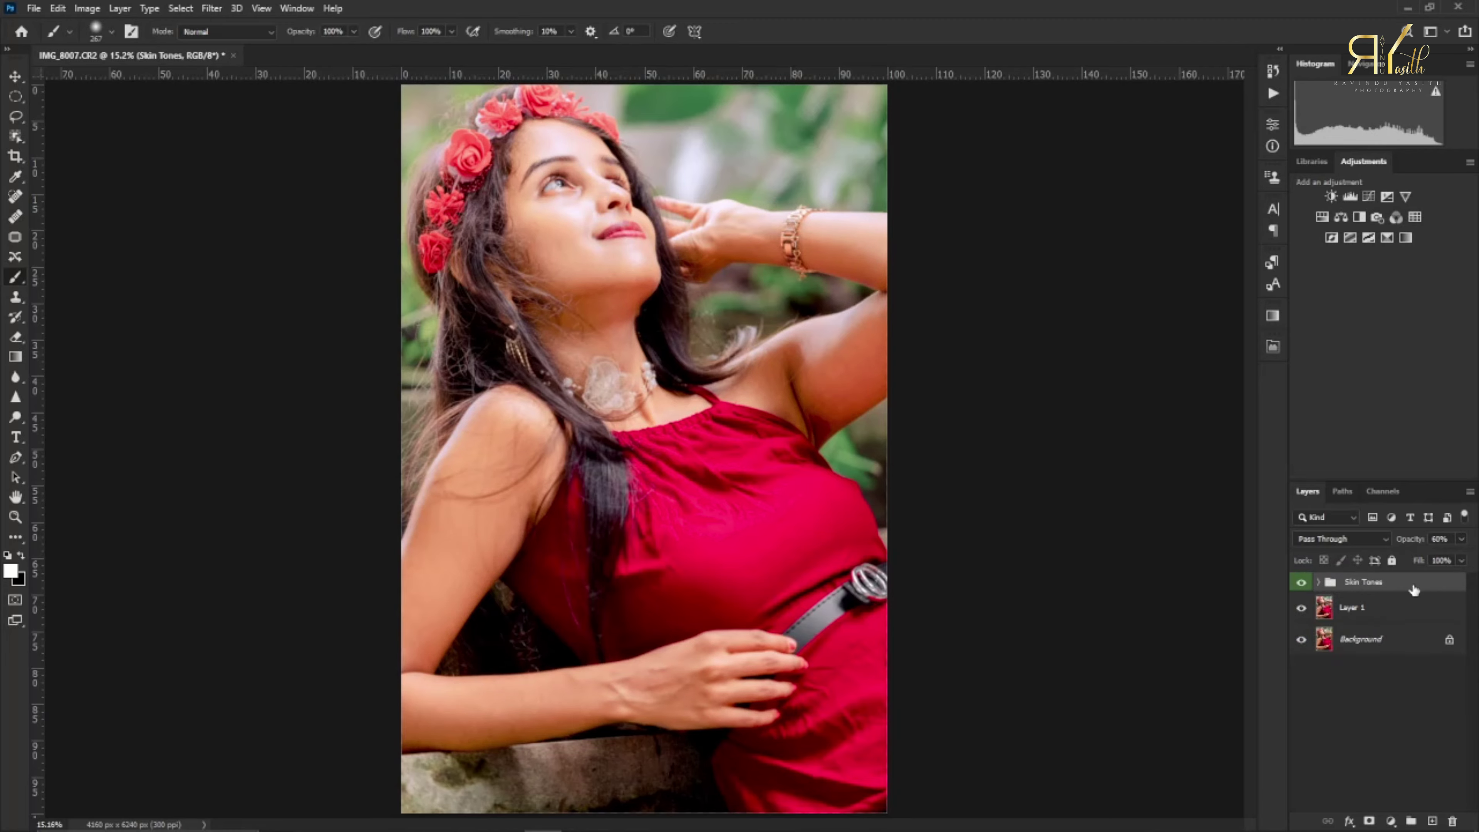
- Stamp all visible layers into a new layer with a duplicate, and run Retouch Pro's Frequency Separation on it
{"action": "key", "text": "ctrl+alt+shift+e"}
{"action": "key", "text": "ctrl+j"}
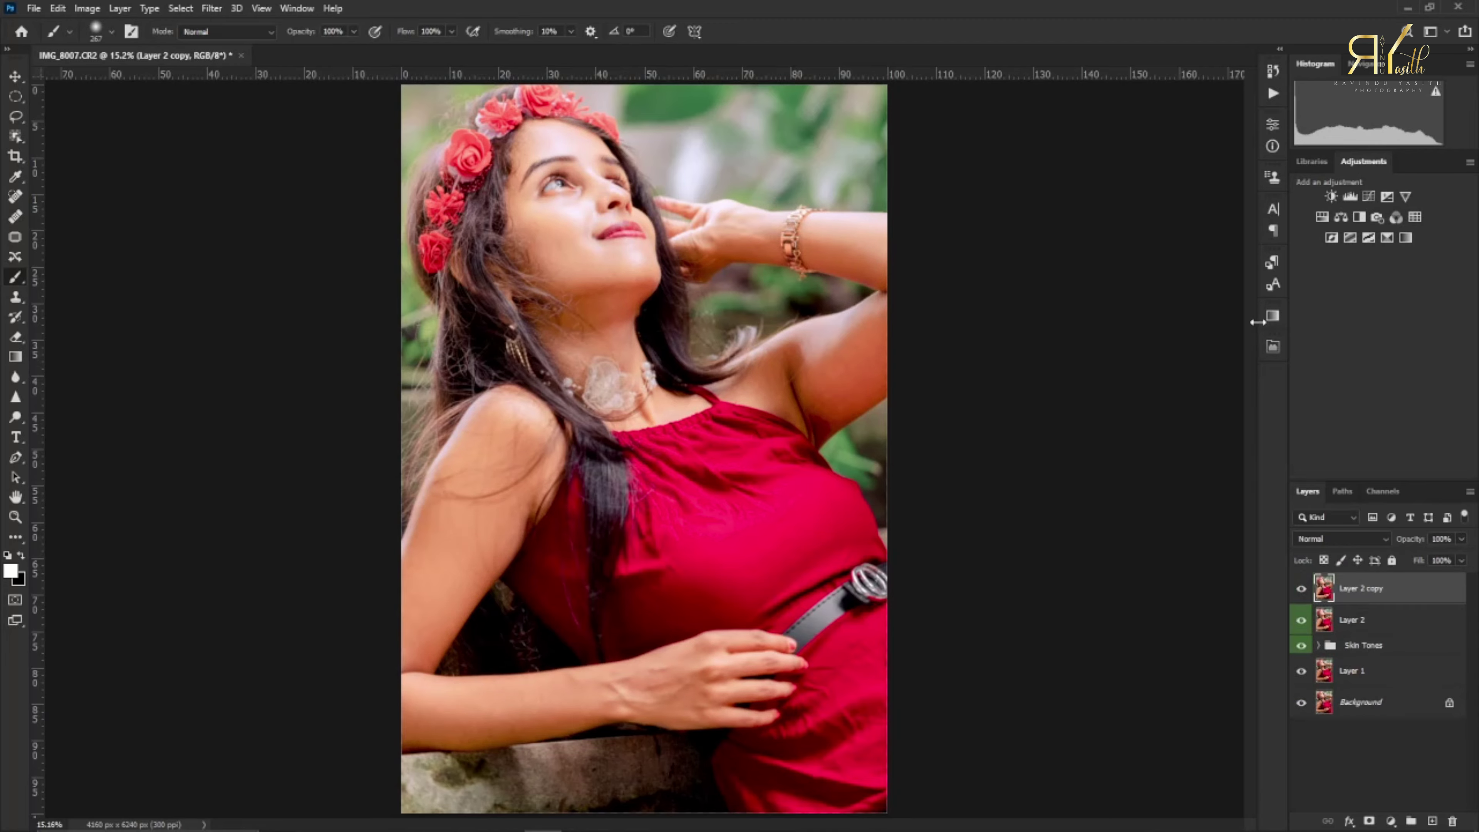
{"action": "left_click", "coordinate": [1273, 346]}
{"action": "key", "text": "shift+b"}
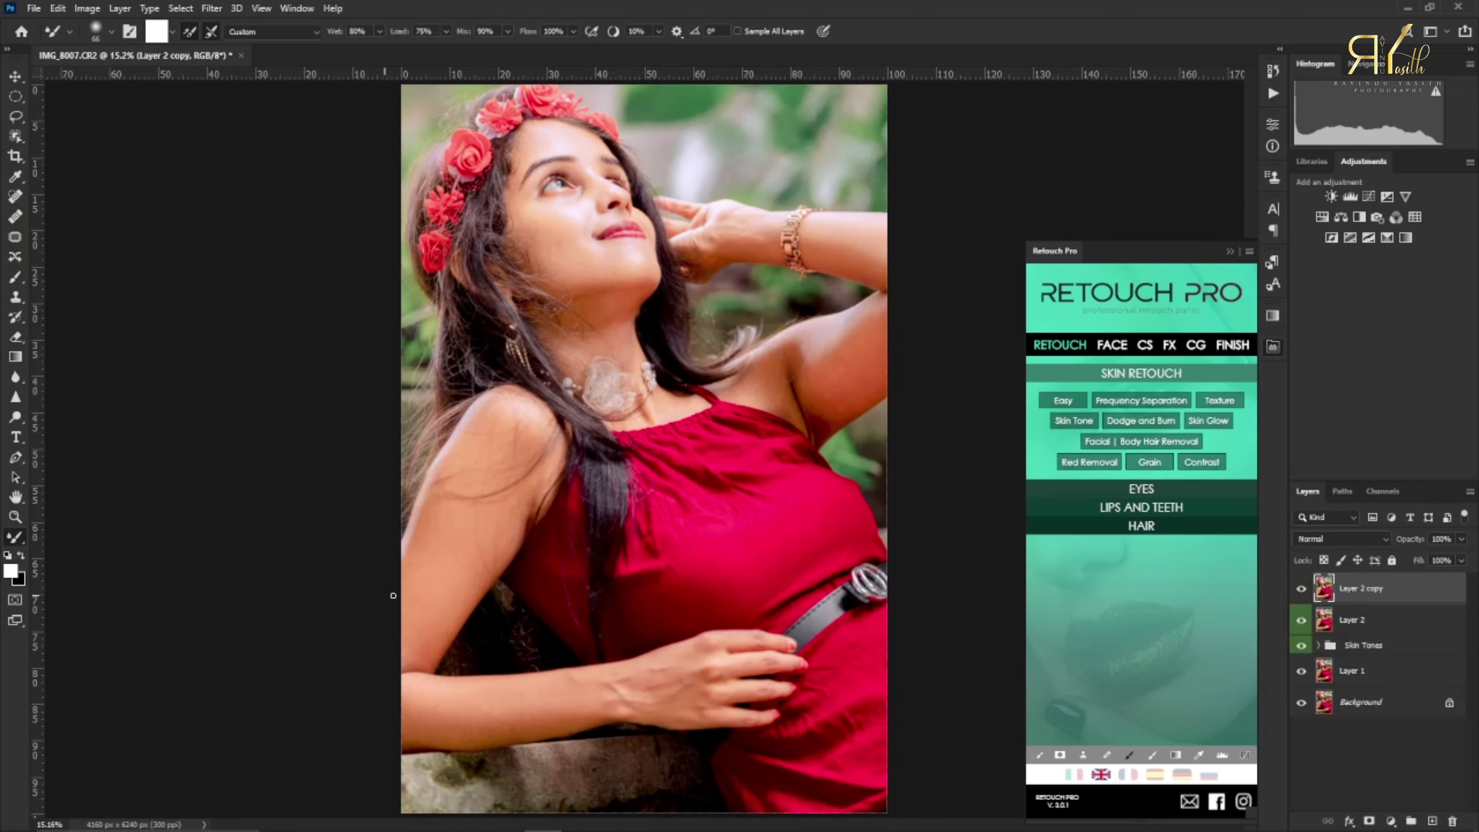
{"action": "left_click", "coordinate": [1117, 402]}
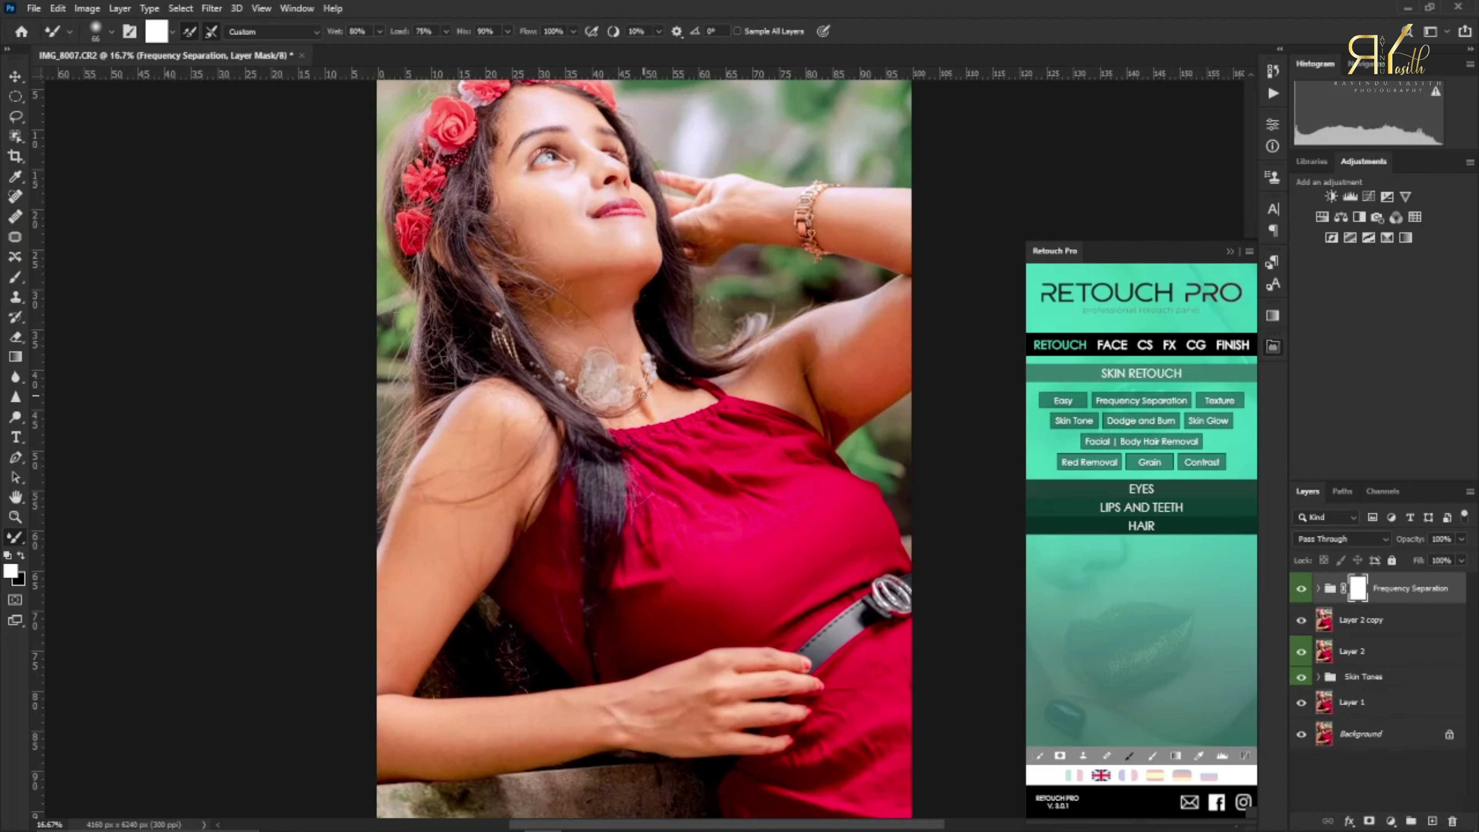
{"action": "left_click", "coordinate": [1232, 252]}
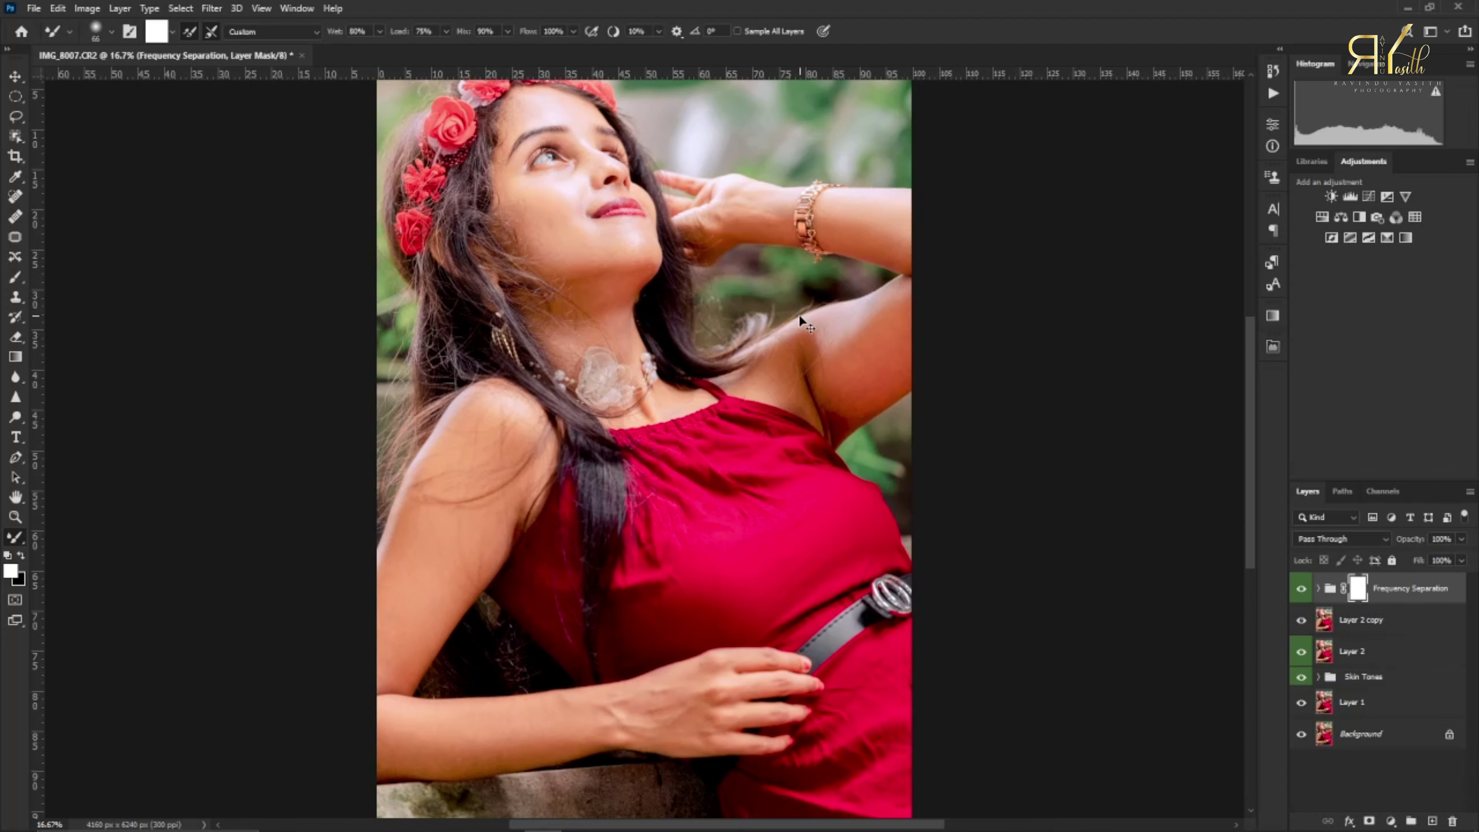
- Smooth the forehead, nose, cheek and chin on the high layer of the Frequency Separation group with the Mixer Brush
{"action": "scroll", "coordinate": [806, 323], "scroll_direction": "up", "scroll_amount": 3}
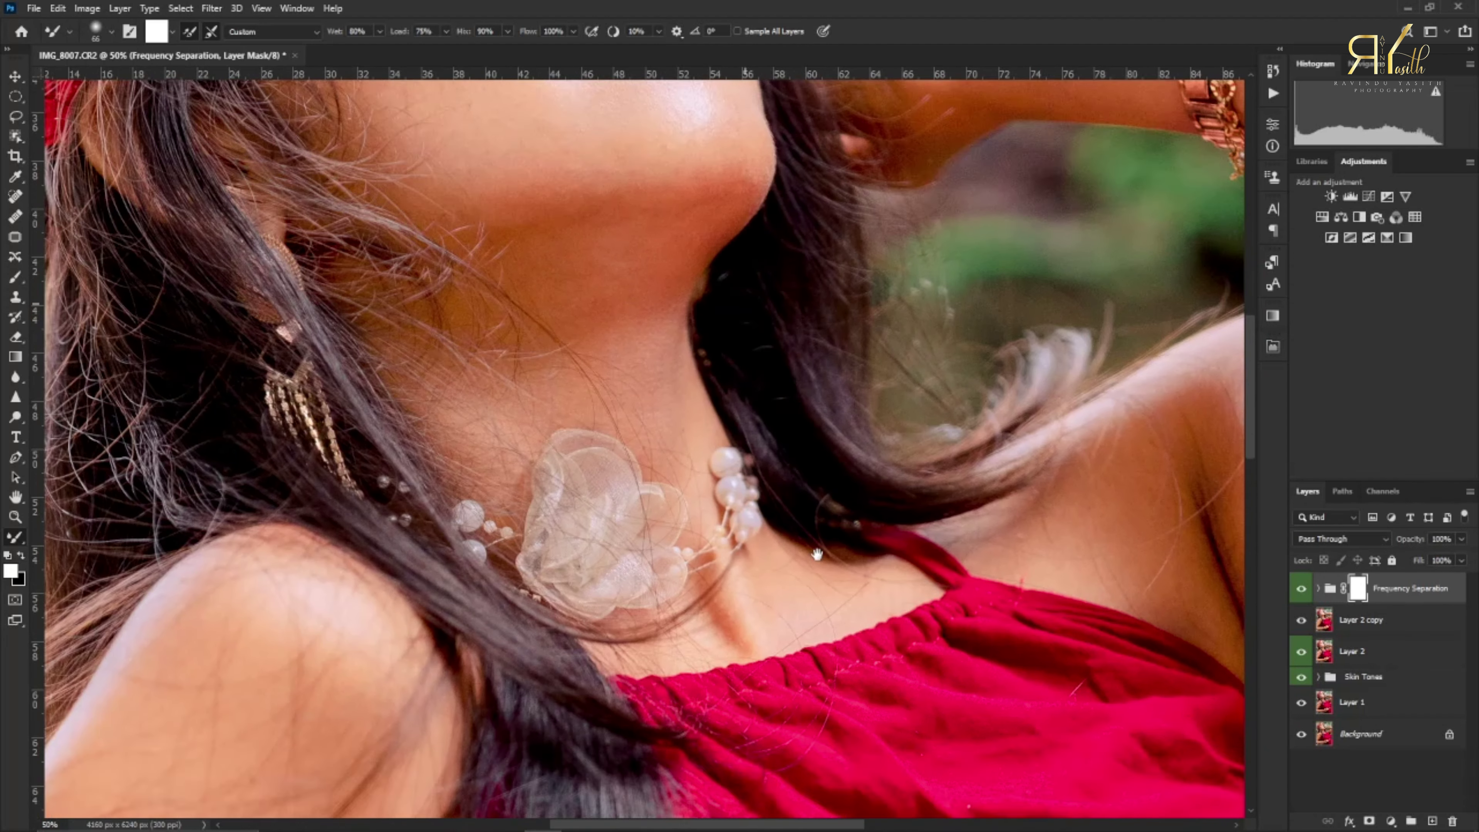
{"action": "left_click_drag", "start_coordinate": [817, 554], "coordinate": [990, 775]}
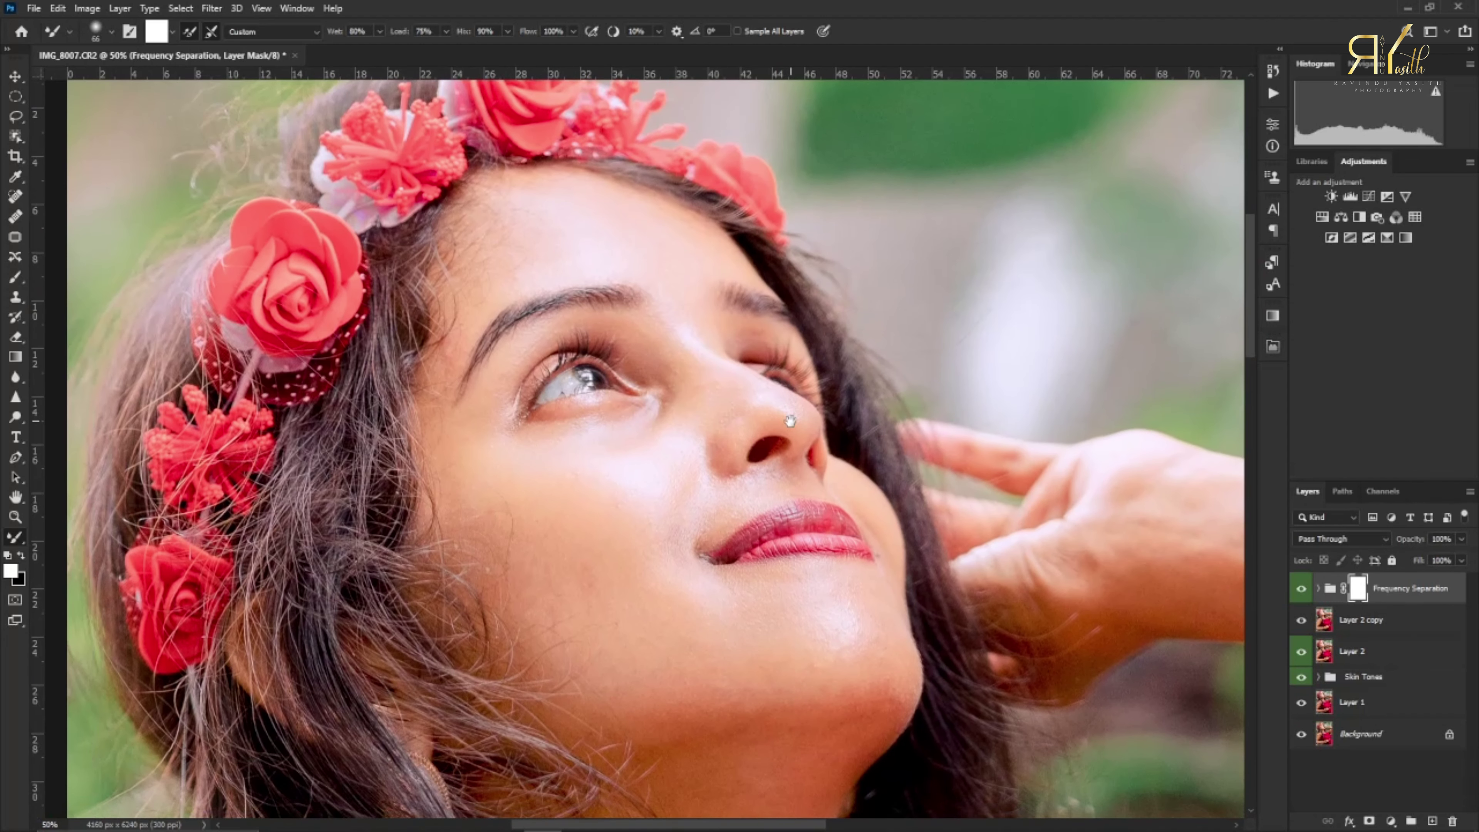
{"action": "left_click", "coordinate": [1319, 588]}
{"action": "left_click", "coordinate": [1338, 627]}
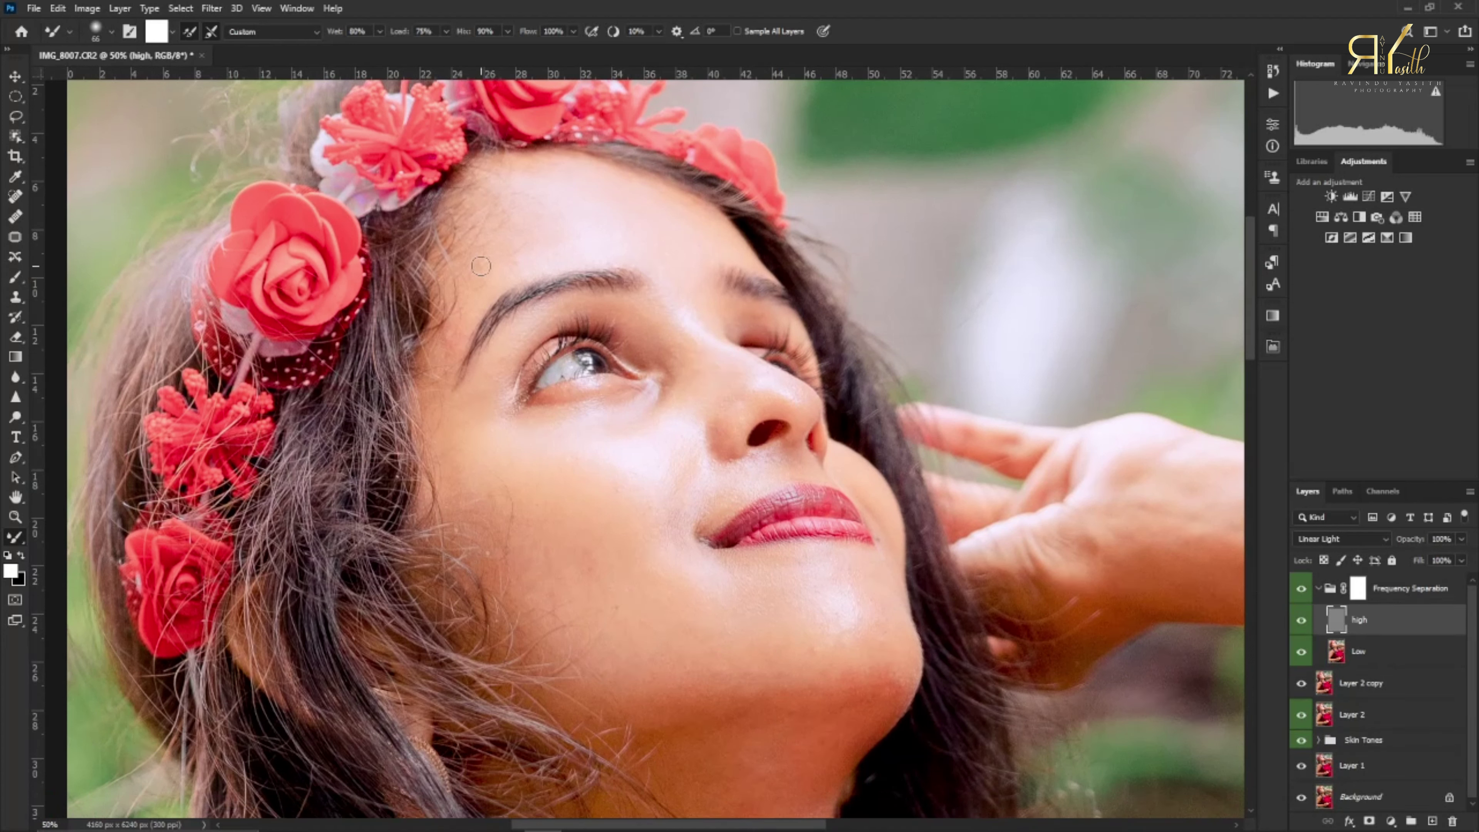
{"action": "left_click_drag", "start_coordinate": [480, 266], "coordinate": [493, 266]}
{"action": "mouse_move", "coordinate": [463, 324]}
{"action": "left_mouse_down"}
{"action": "mouse_move", "coordinate": [438, 338]}
{"action": "mouse_move", "coordinate": [475, 195]}
{"action": "mouse_move", "coordinate": [489, 249]}
{"action": "mouse_move", "coordinate": [531, 260]}
{"action": "mouse_move", "coordinate": [699, 255]}
{"action": "mouse_move", "coordinate": [538, 225]}
{"action": "mouse_move", "coordinate": [505, 235]}
{"action": "mouse_move", "coordinate": [548, 175]}
{"action": "mouse_move", "coordinate": [696, 214]}
{"action": "mouse_move", "coordinate": [590, 204]}
{"action": "mouse_move", "coordinate": [674, 241]}
{"action": "mouse_move", "coordinate": [696, 291]}
{"action": "mouse_move", "coordinate": [536, 318]}
{"action": "mouse_move", "coordinate": [490, 411]}
{"action": "mouse_move", "coordinate": [437, 387]}
{"action": "mouse_move", "coordinate": [512, 430]}
{"action": "mouse_move", "coordinate": [640, 394]}
{"action": "mouse_move", "coordinate": [688, 407]}
{"action": "mouse_move", "coordinate": [750, 314]}
{"action": "mouse_move", "coordinate": [693, 433]}
{"action": "mouse_move", "coordinate": [728, 423]}
{"action": "left_mouse_up"}
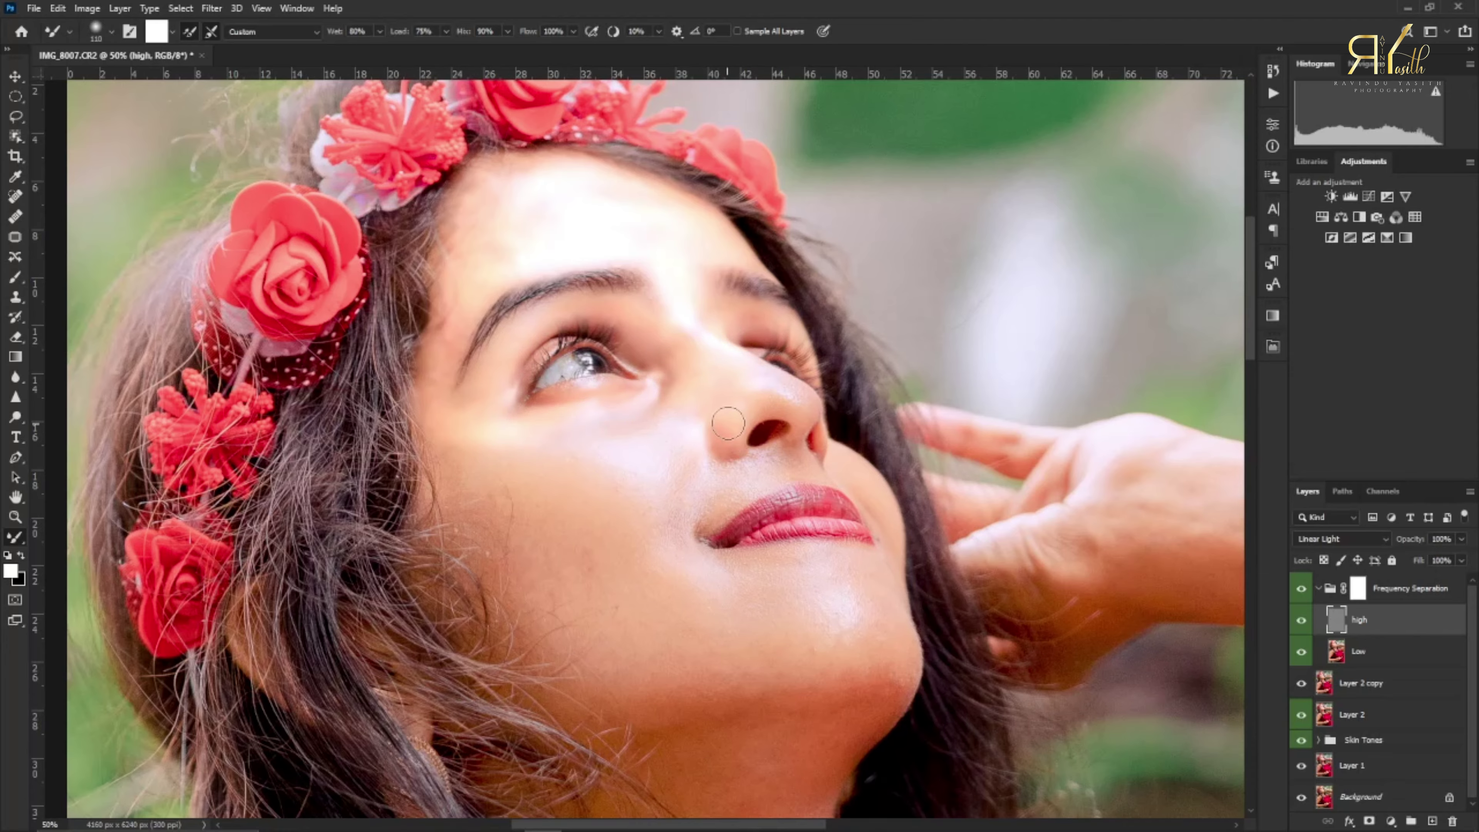
{"action": "mouse_move", "coordinate": [738, 368]}
{"action": "left_mouse_down"}
{"action": "mouse_move", "coordinate": [647, 442]}
{"action": "mouse_move", "coordinate": [574, 448]}
{"action": "mouse_move", "coordinate": [463, 525]}
{"action": "mouse_move", "coordinate": [604, 456]}
{"action": "mouse_move", "coordinate": [693, 512]}
{"action": "mouse_move", "coordinate": [557, 625]}
{"action": "mouse_move", "coordinate": [516, 635]}
{"action": "mouse_move", "coordinate": [722, 681]}
{"action": "mouse_move", "coordinate": [670, 588]}
{"action": "mouse_move", "coordinate": [764, 585]}
{"action": "mouse_move", "coordinate": [865, 618]}
{"action": "mouse_move", "coordinate": [746, 650]}
{"action": "mouse_move", "coordinate": [908, 664]}
{"action": "left_mouse_up"}
{"action": "right_click", "coordinate": [647, 443], "text": "alt"}
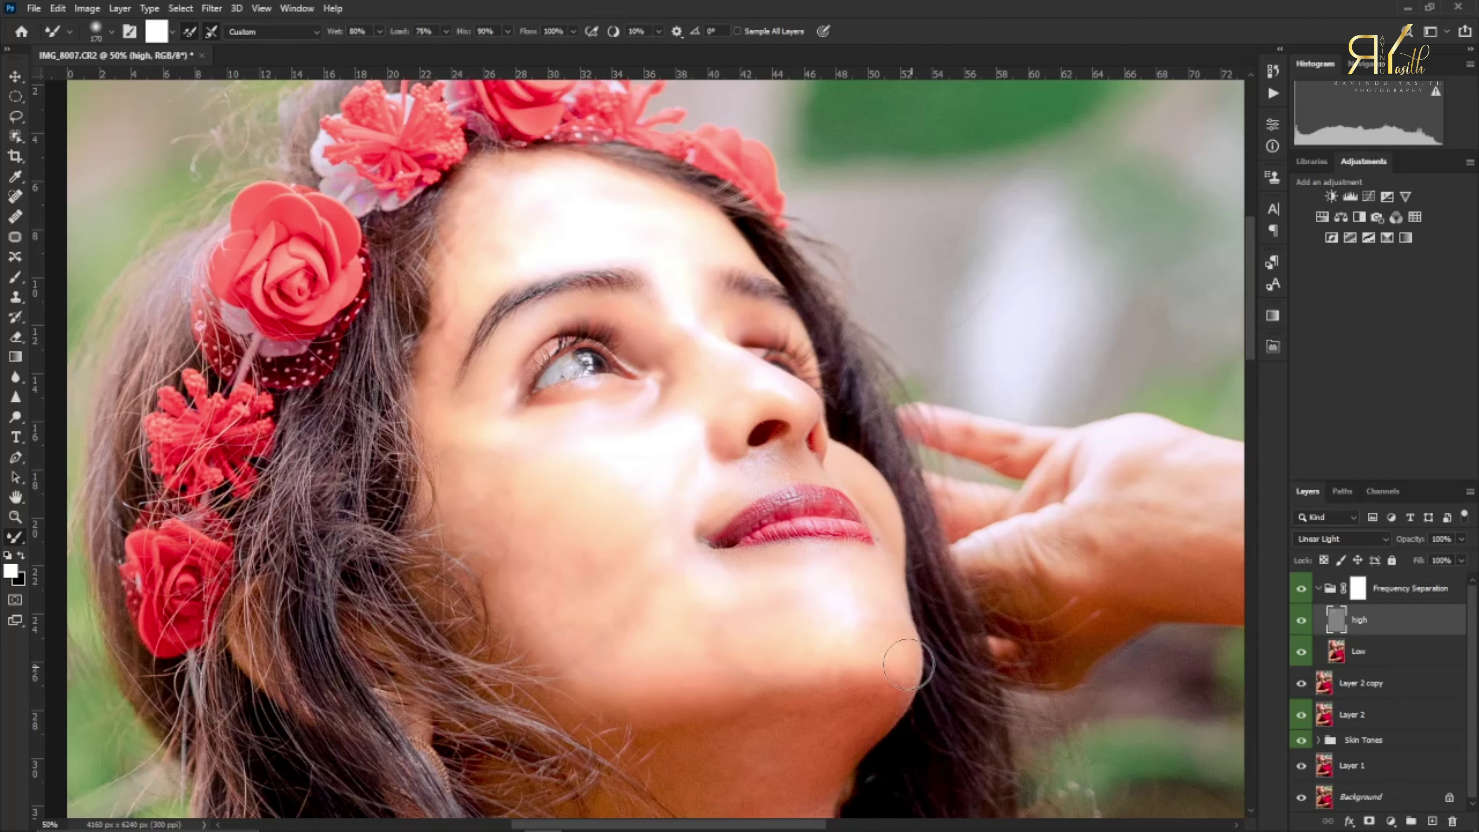
- Smooth the skin around the mouth, chin, neck and upper chest on the high layer with the Mixer Brush, resizing it to fit
{"action": "left_click_drag", "start_coordinate": [884, 515], "coordinate": [858, 515], "text": "alt"}
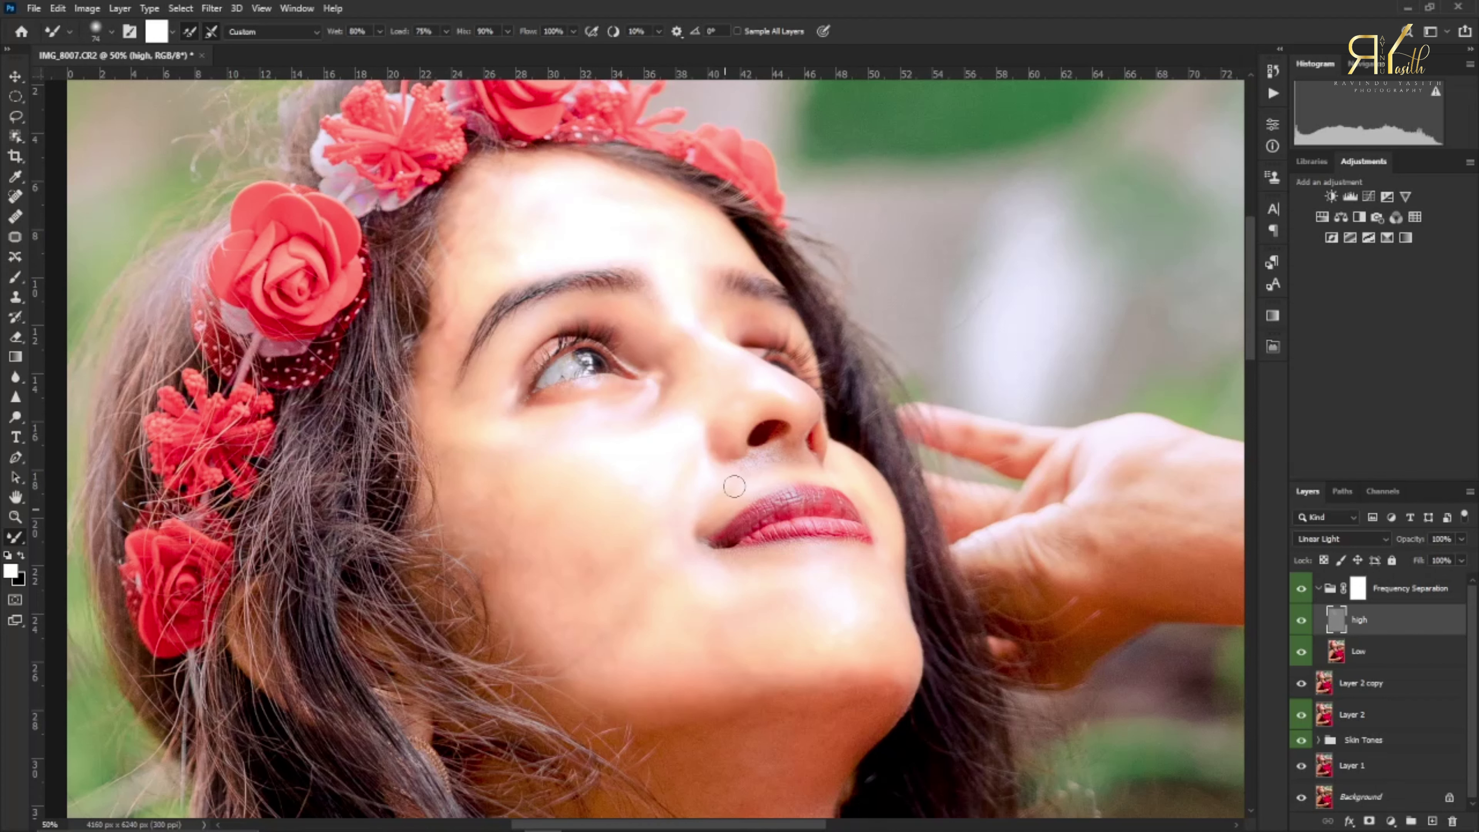
{"action": "left_click_drag", "start_coordinate": [678, 519], "coordinate": [621, 330]}
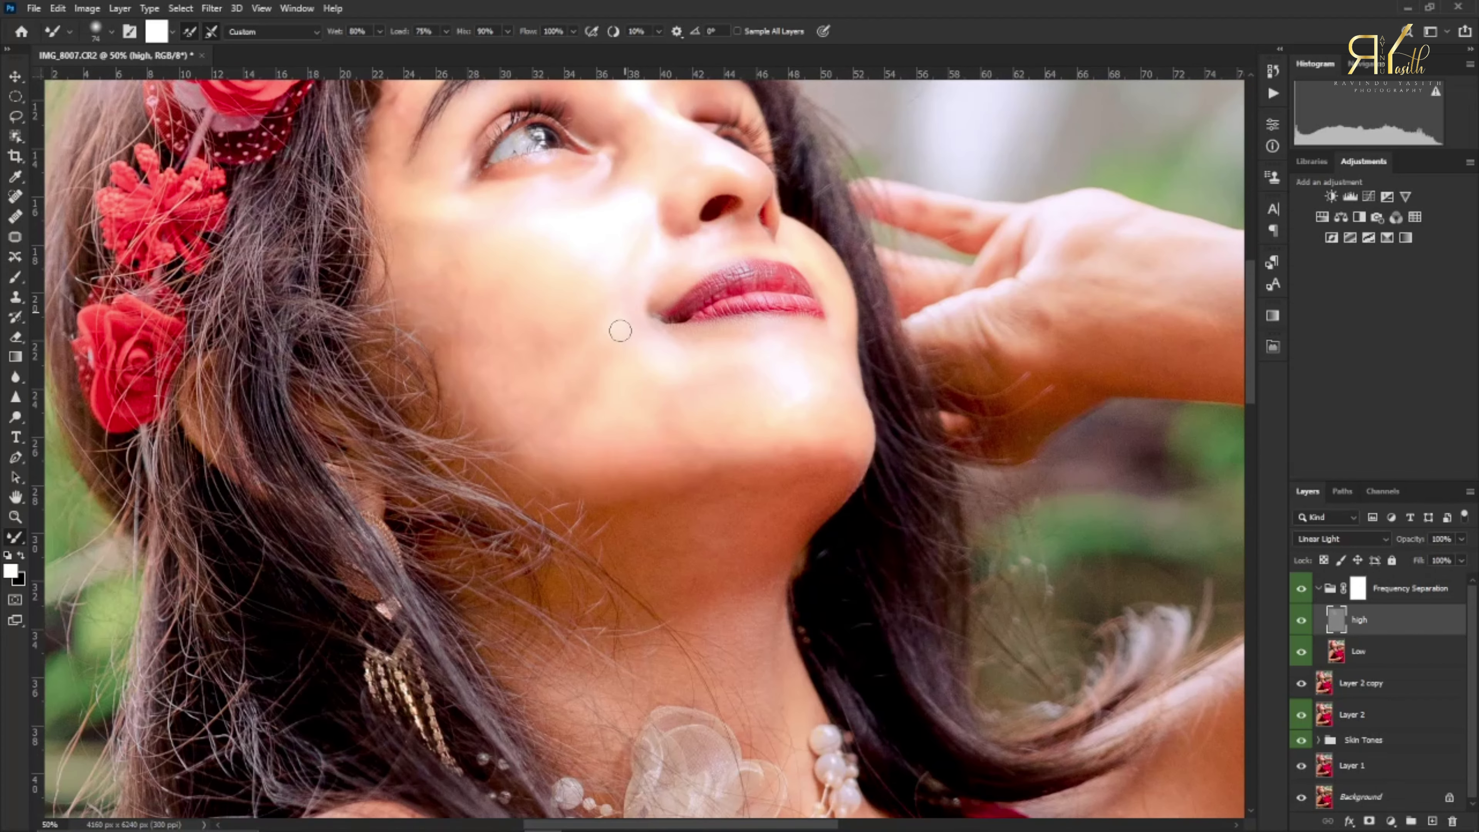
{"action": "right_click", "coordinate": [660, 512], "text": "alt"}
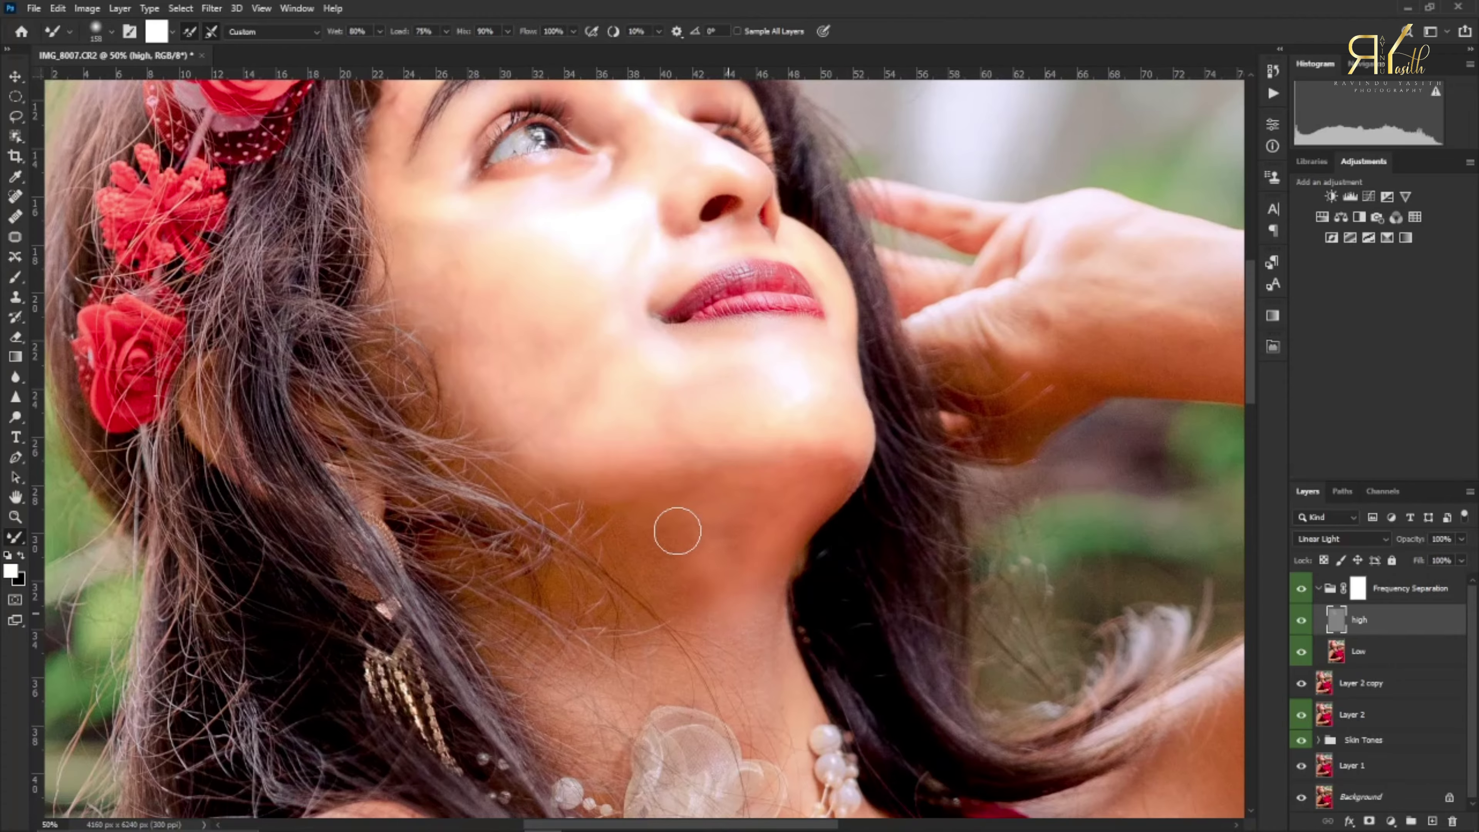
{"action": "left_click_drag", "start_coordinate": [733, 568], "coordinate": [652, 393]}
{"action": "mouse_move", "coordinate": [652, 523]}
{"action": "left_mouse_down"}
{"action": "mouse_move", "coordinate": [676, 425]}
{"action": "mouse_move", "coordinate": [695, 563]}
{"action": "left_mouse_up"}
{"action": "mouse_move", "coordinate": [787, 715]}
{"action": "left_mouse_down"}
{"action": "mouse_move", "coordinate": [793, 683]}
{"action": "mouse_move", "coordinate": [914, 699]}
{"action": "left_mouse_up"}
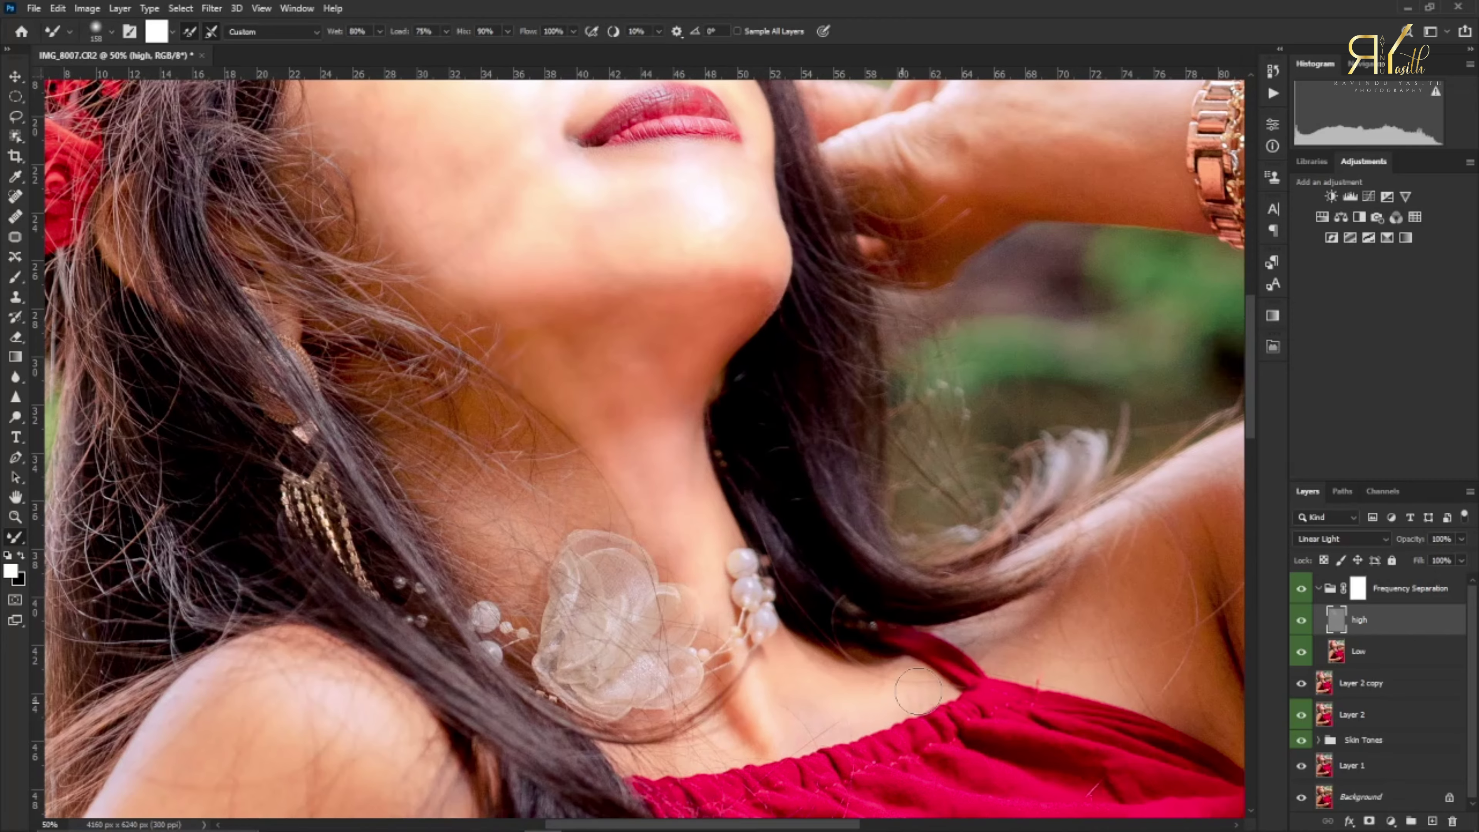
- Smooth the shoulder and upper arm of the lowered arm on the high layer with a larger Mixer Brush
{"action": "mouse_move", "coordinate": [300, 787]}
{"action": "left_mouse_down"}
{"action": "mouse_move", "coordinate": [648, 549]}
{"action": "mouse_move", "coordinate": [647, 524]}
{"action": "left_mouse_up"}
{"action": "right_click", "coordinate": [646, 524], "text": "alt"}
{"action": "mouse_move", "coordinate": [571, 606]}
{"action": "left_mouse_down"}
{"action": "mouse_move", "coordinate": [578, 461]}
{"action": "mouse_move", "coordinate": [640, 489]}
{"action": "mouse_move", "coordinate": [535, 650]}
{"action": "mouse_move", "coordinate": [470, 617]}
{"action": "mouse_move", "coordinate": [540, 322]}
{"action": "left_mouse_up"}
{"action": "mouse_move", "coordinate": [460, 536]}
{"action": "left_mouse_down"}
{"action": "mouse_move", "coordinate": [403, 656]}
{"action": "mouse_move", "coordinate": [640, 475]}
{"action": "mouse_move", "coordinate": [646, 602]}
{"action": "left_mouse_up"}
{"action": "left_click_drag", "start_coordinate": [617, 683], "coordinate": [689, 350]}
{"action": "mouse_move", "coordinate": [656, 388]}
{"action": "left_mouse_down"}
{"action": "mouse_move", "coordinate": [520, 617]}
{"action": "mouse_move", "coordinate": [413, 496]}
{"action": "mouse_move", "coordinate": [425, 542]}
{"action": "left_mouse_up"}
{"action": "left_click_drag", "start_coordinate": [430, 621], "coordinate": [434, 434]}
- Smooth the resting forearm, back of the hand and fingers on the high layer, redoing the first forearm stroke
{"action": "left_click_drag", "start_coordinate": [426, 673], "coordinate": [649, 696]}
{"action": "key", "text": "ctrl+z"}
{"action": "mouse_move", "coordinate": [461, 682]}
{"action": "left_mouse_down"}
{"action": "mouse_move", "coordinate": [597, 681]}
{"action": "mouse_move", "coordinate": [447, 695]}
{"action": "mouse_move", "coordinate": [565, 684]}
{"action": "mouse_move", "coordinate": [548, 623]}
{"action": "mouse_move", "coordinate": [511, 573]}
{"action": "mouse_move", "coordinate": [728, 562]}
{"action": "mouse_move", "coordinate": [666, 644]}
{"action": "mouse_move", "coordinate": [837, 648]}
{"action": "mouse_move", "coordinate": [615, 673]}
{"action": "mouse_move", "coordinate": [633, 691]}
{"action": "mouse_move", "coordinate": [913, 637]}
{"action": "mouse_move", "coordinate": [805, 663]}
{"action": "mouse_move", "coordinate": [748, 545]}
{"action": "left_mouse_up"}
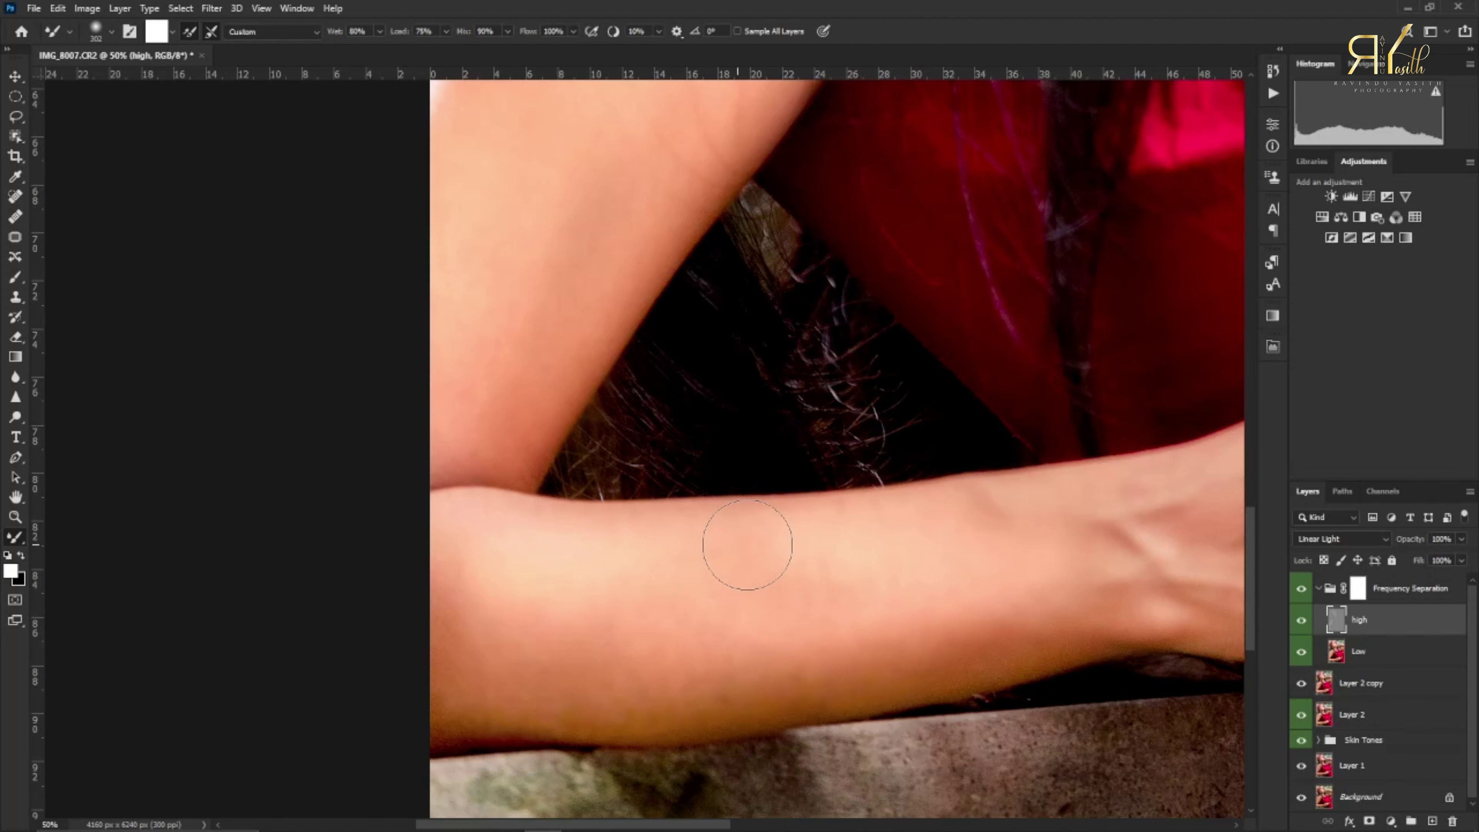
{"action": "left_click_drag", "start_coordinate": [935, 571], "coordinate": [567, 631]}
{"action": "mouse_move", "coordinate": [809, 585]}
{"action": "left_mouse_down"}
{"action": "mouse_move", "coordinate": [623, 595]}
{"action": "mouse_move", "coordinate": [674, 661]}
{"action": "mouse_move", "coordinate": [426, 724]}
{"action": "mouse_move", "coordinate": [1009, 657]}
{"action": "mouse_move", "coordinate": [985, 506]}
{"action": "mouse_move", "coordinate": [884, 562]}
{"action": "mouse_move", "coordinate": [1143, 527]}
{"action": "left_mouse_up"}
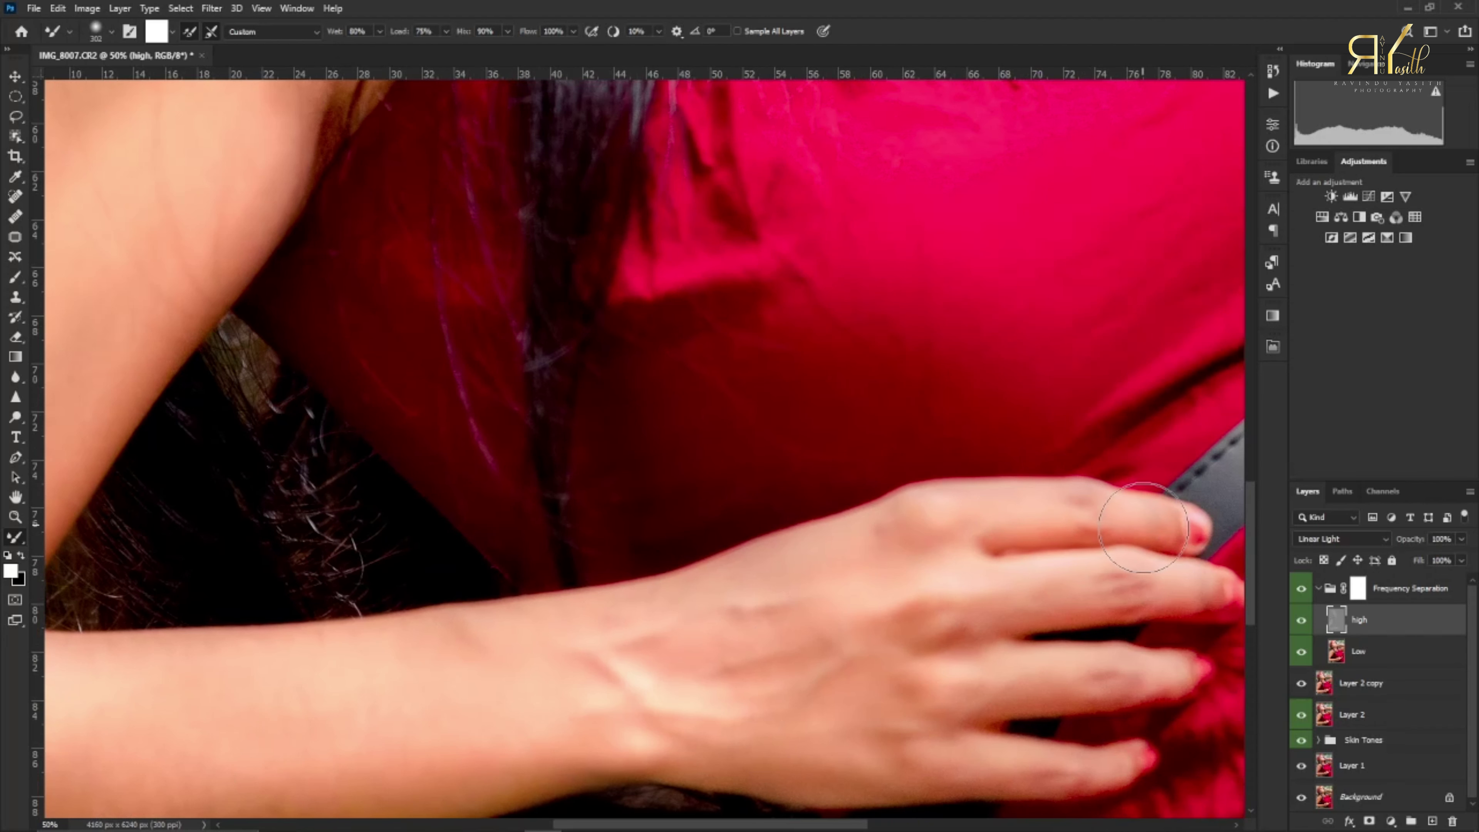
{"action": "left_click_drag", "start_coordinate": [973, 600], "coordinate": [1126, 574]}
{"action": "left_click_drag", "start_coordinate": [997, 660], "coordinate": [1090, 657]}
{"action": "left_click_drag", "start_coordinate": [866, 755], "coordinate": [990, 749]}
{"action": "mouse_move", "coordinate": [1043, 624]}
{"action": "left_mouse_down"}
{"action": "mouse_move", "coordinate": [850, 696]}
{"action": "mouse_move", "coordinate": [1095, 713]}
{"action": "left_mouse_up"}
- Smooth the raised arm's shoulder, forearm and hand on the high layer, undoing the streaky stroke at the photo's edge
{"action": "mouse_move", "coordinate": [495, 565]}
{"action": "left_mouse_down"}
{"action": "mouse_move", "coordinate": [459, 548]}
{"action": "mouse_move", "coordinate": [605, 334]}
{"action": "mouse_move", "coordinate": [545, 628]}
{"action": "mouse_move", "coordinate": [726, 297]}
{"action": "mouse_move", "coordinate": [604, 578]}
{"action": "mouse_move", "coordinate": [354, 561]}
{"action": "mouse_move", "coordinate": [351, 476]}
{"action": "left_mouse_up"}
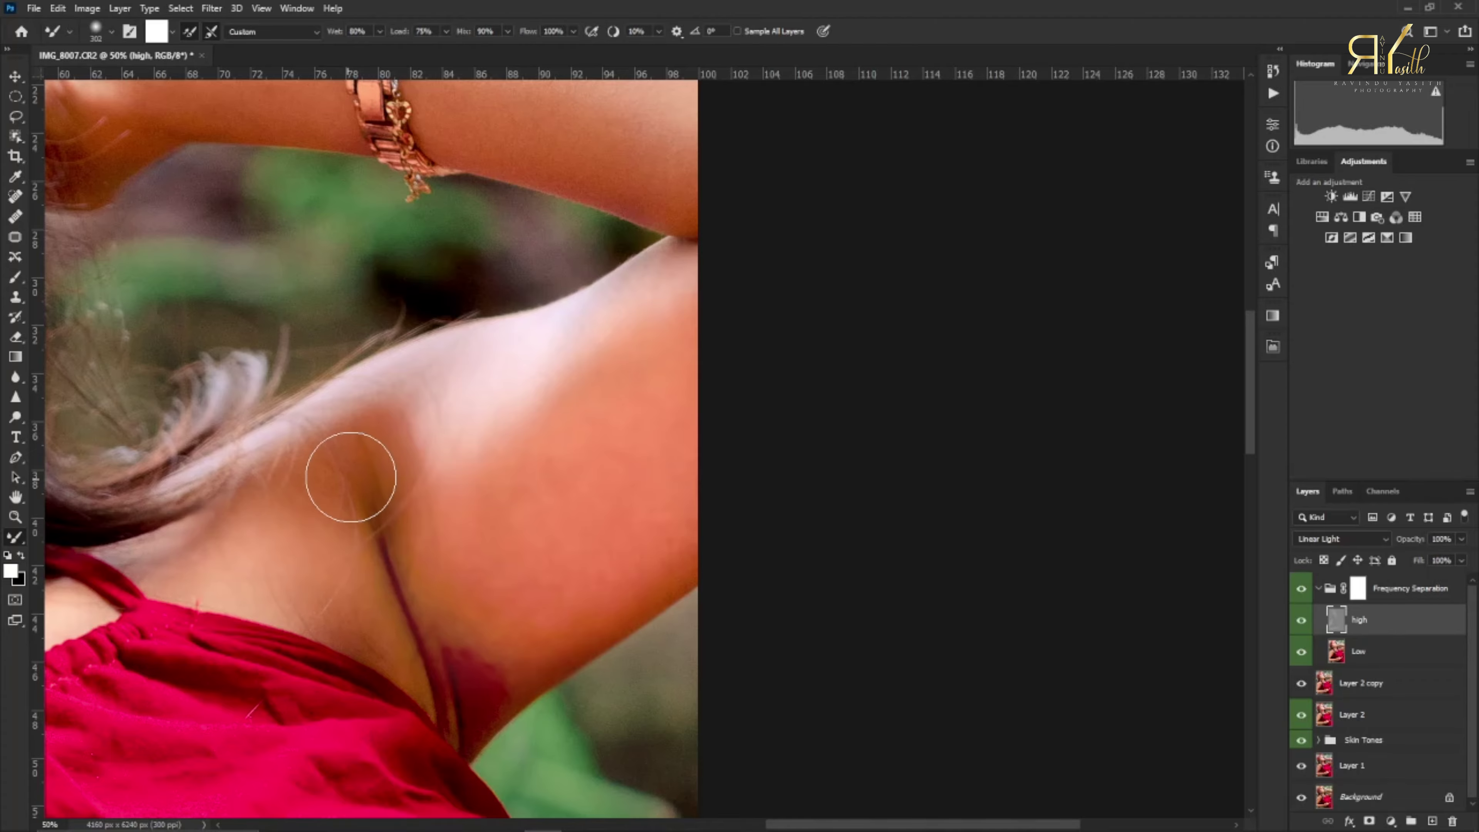
{"action": "left_click_drag", "start_coordinate": [422, 249], "coordinate": [561, 578]}
{"action": "mouse_move", "coordinate": [792, 524]}
{"action": "left_mouse_down"}
{"action": "mouse_move", "coordinate": [717, 439]}
{"action": "mouse_move", "coordinate": [640, 452]}
{"action": "left_mouse_up"}
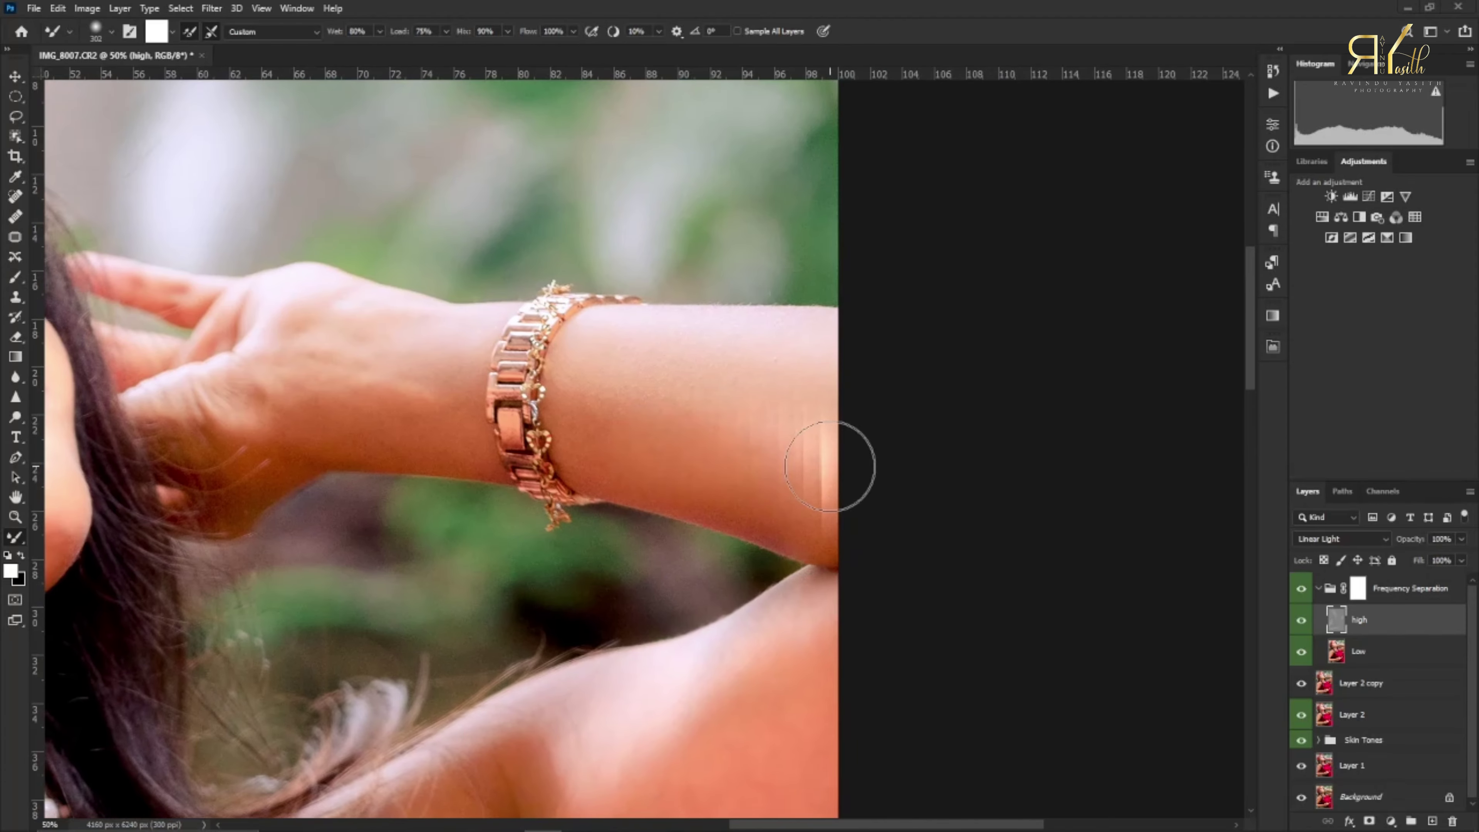
{"action": "key", "text": "super"}
{"action": "key", "text": "super"}
{"action": "key", "text": "ctrl+z"}
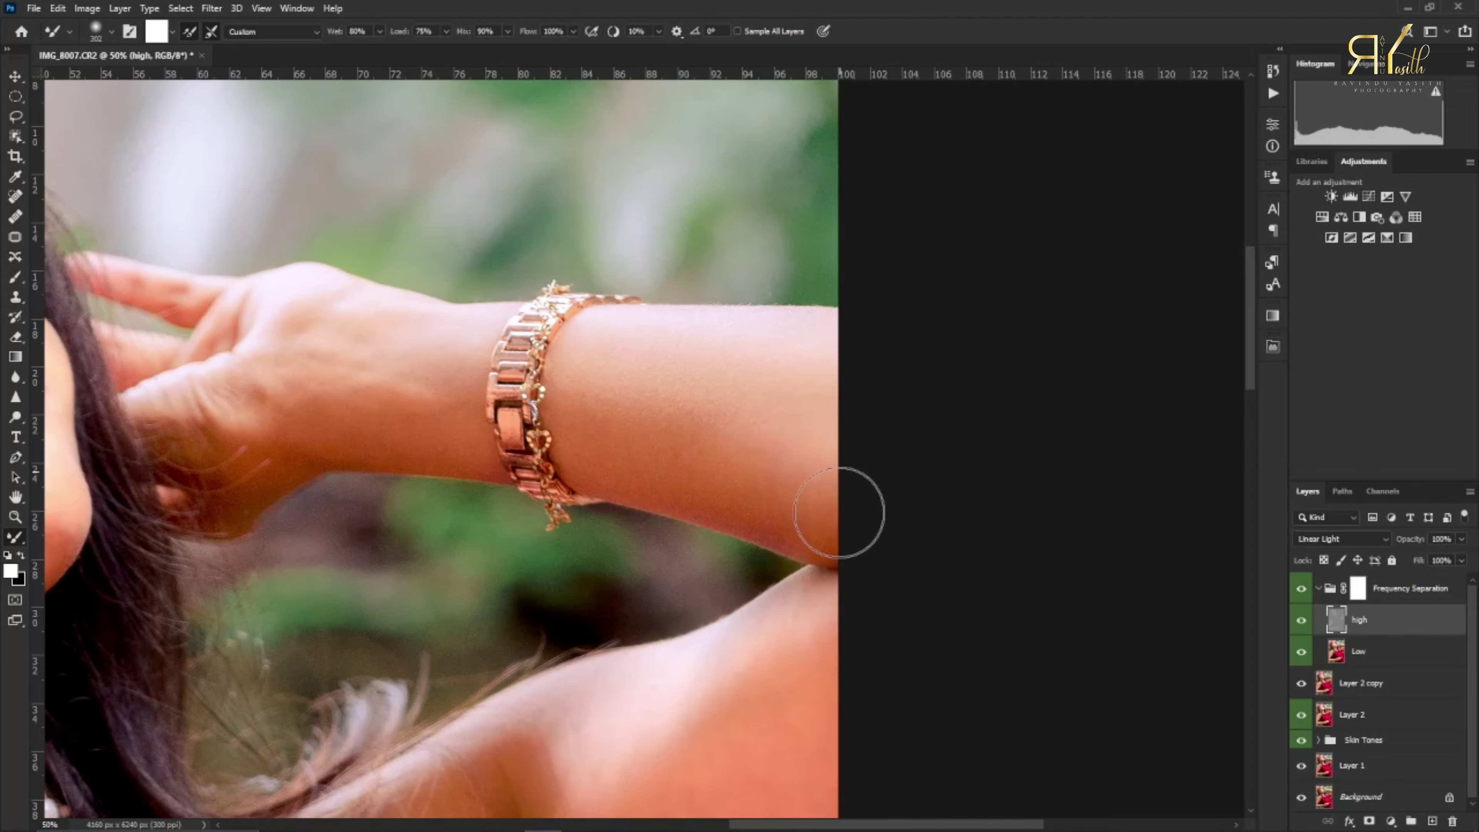
{"action": "mouse_move", "coordinate": [839, 513]}
{"action": "left_mouse_down"}
{"action": "mouse_move", "coordinate": [834, 363]}
{"action": "mouse_move", "coordinate": [756, 446]}
{"action": "mouse_move", "coordinate": [615, 351]}
{"action": "mouse_move", "coordinate": [599, 429]}
{"action": "mouse_move", "coordinate": [732, 333]}
{"action": "mouse_move", "coordinate": [769, 466]}
{"action": "mouse_move", "coordinate": [618, 452]}
{"action": "left_mouse_up"}
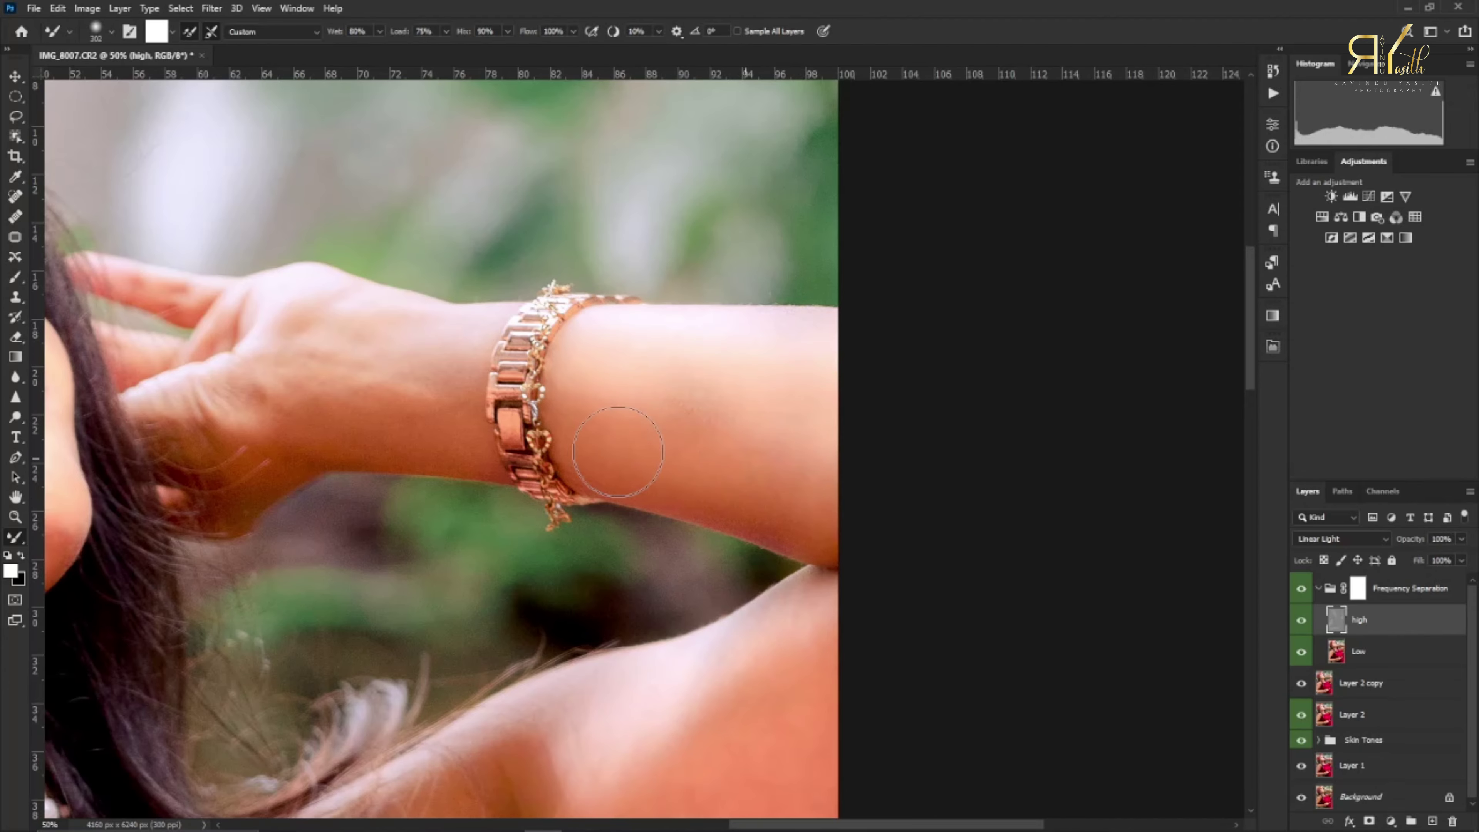
{"action": "mouse_move", "coordinate": [350, 406]}
{"action": "left_mouse_down"}
{"action": "mouse_move", "coordinate": [449, 433]}
{"action": "mouse_move", "coordinate": [259, 341]}
{"action": "mouse_move", "coordinate": [415, 344]}
{"action": "left_mouse_up"}
- Blend the cheek and chin tones on the Low layer of the Frequency Separation group with the Mixer Brush
{"action": "left_click_drag", "start_coordinate": [510, 426], "coordinate": [1189, 554]}
{"action": "left_click", "coordinate": [1354, 661]}
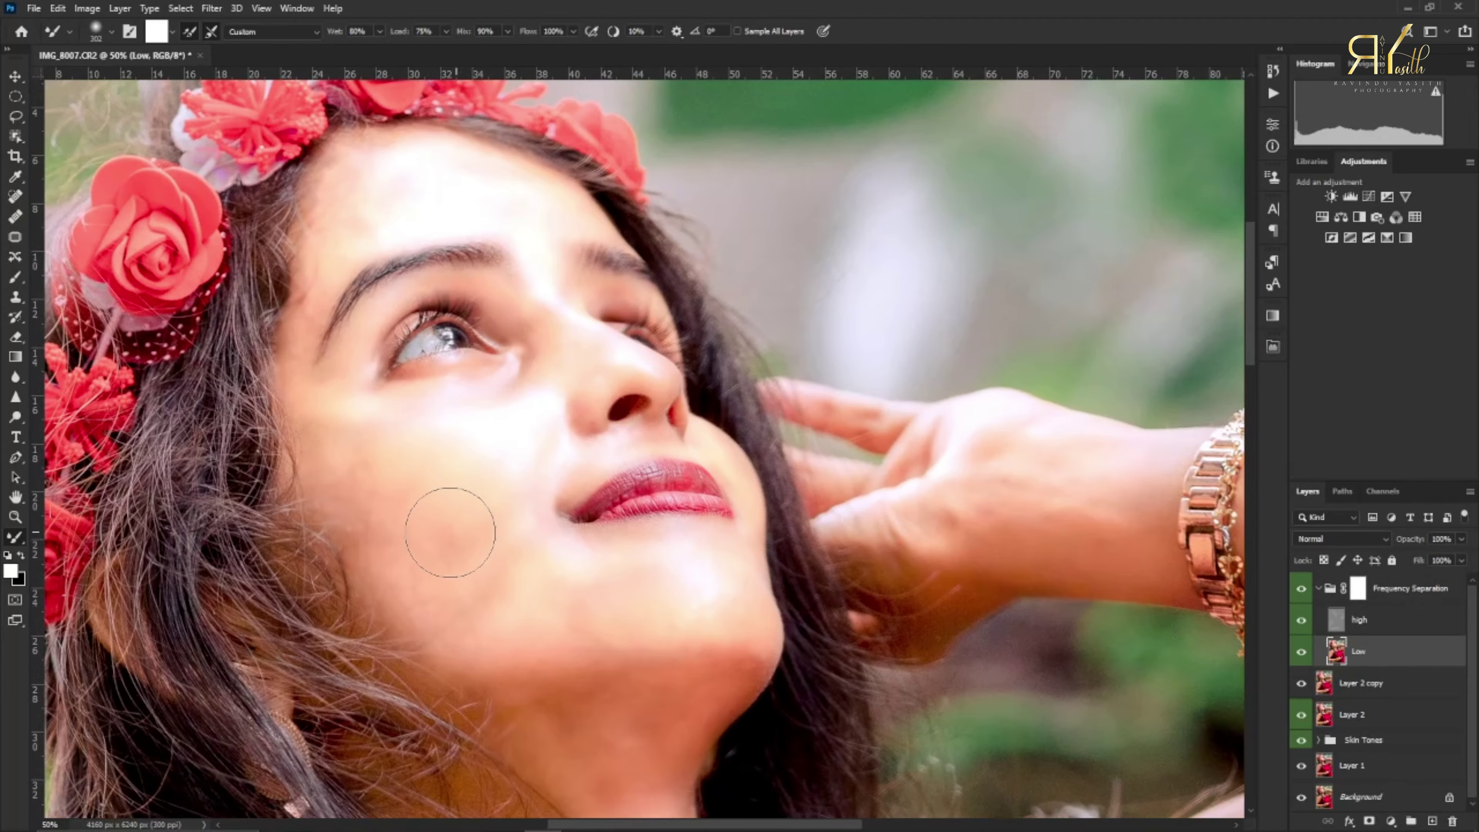
{"action": "mouse_move", "coordinate": [451, 532]}
{"action": "left_mouse_down"}
{"action": "mouse_move", "coordinate": [567, 605]}
{"action": "mouse_move", "coordinate": [489, 463]}
{"action": "mouse_move", "coordinate": [512, 416]}
{"action": "mouse_move", "coordinate": [727, 586]}
{"action": "mouse_move", "coordinate": [708, 528]}
{"action": "left_mouse_up"}
- Set the collapsed Frequency Separation group's opacity to 50% and stamp all visible layers into a new layer
{"action": "left_click", "coordinate": [1318, 588]}
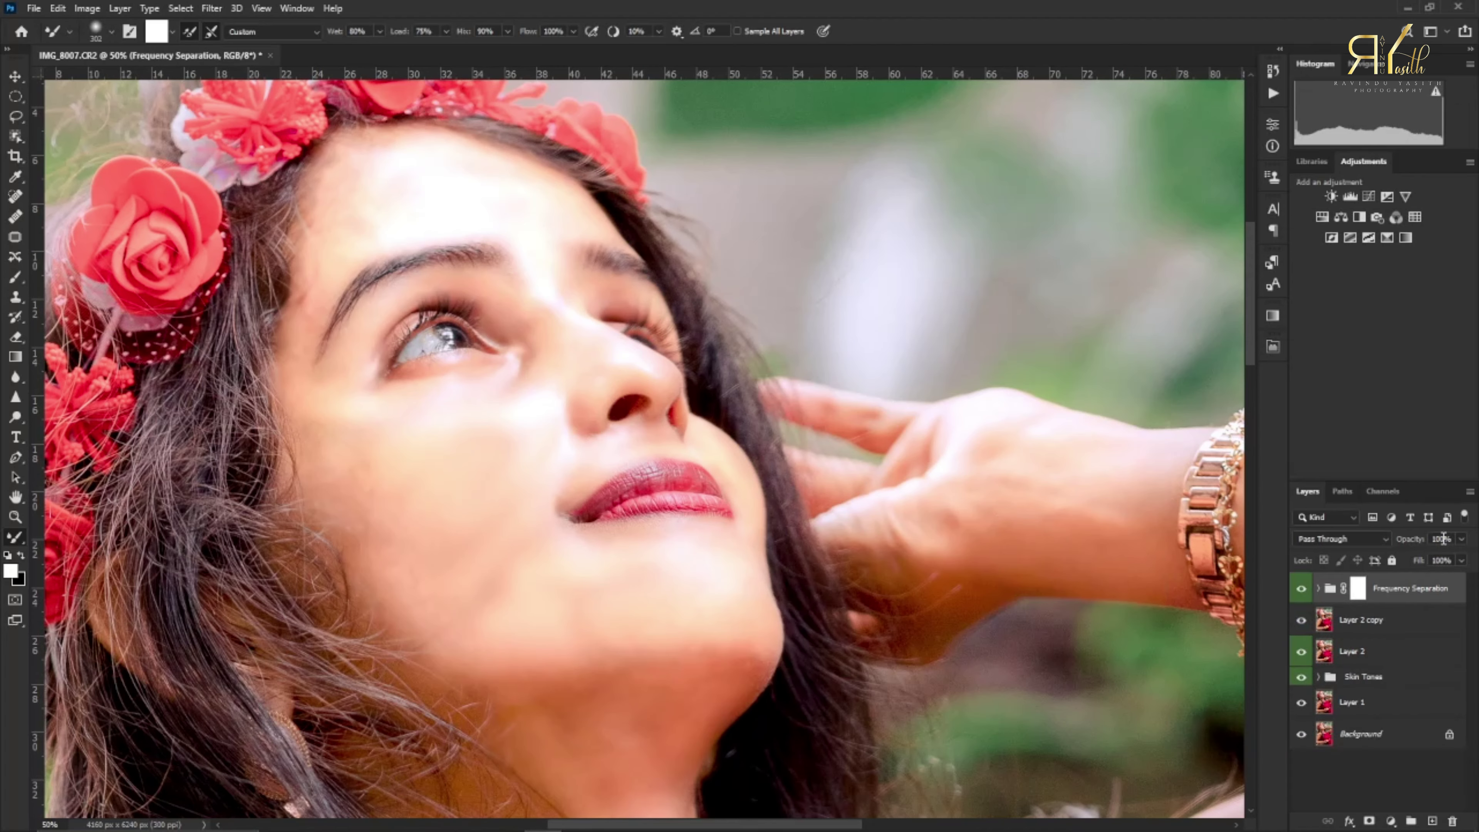
{"action": "type", "text": "50"}
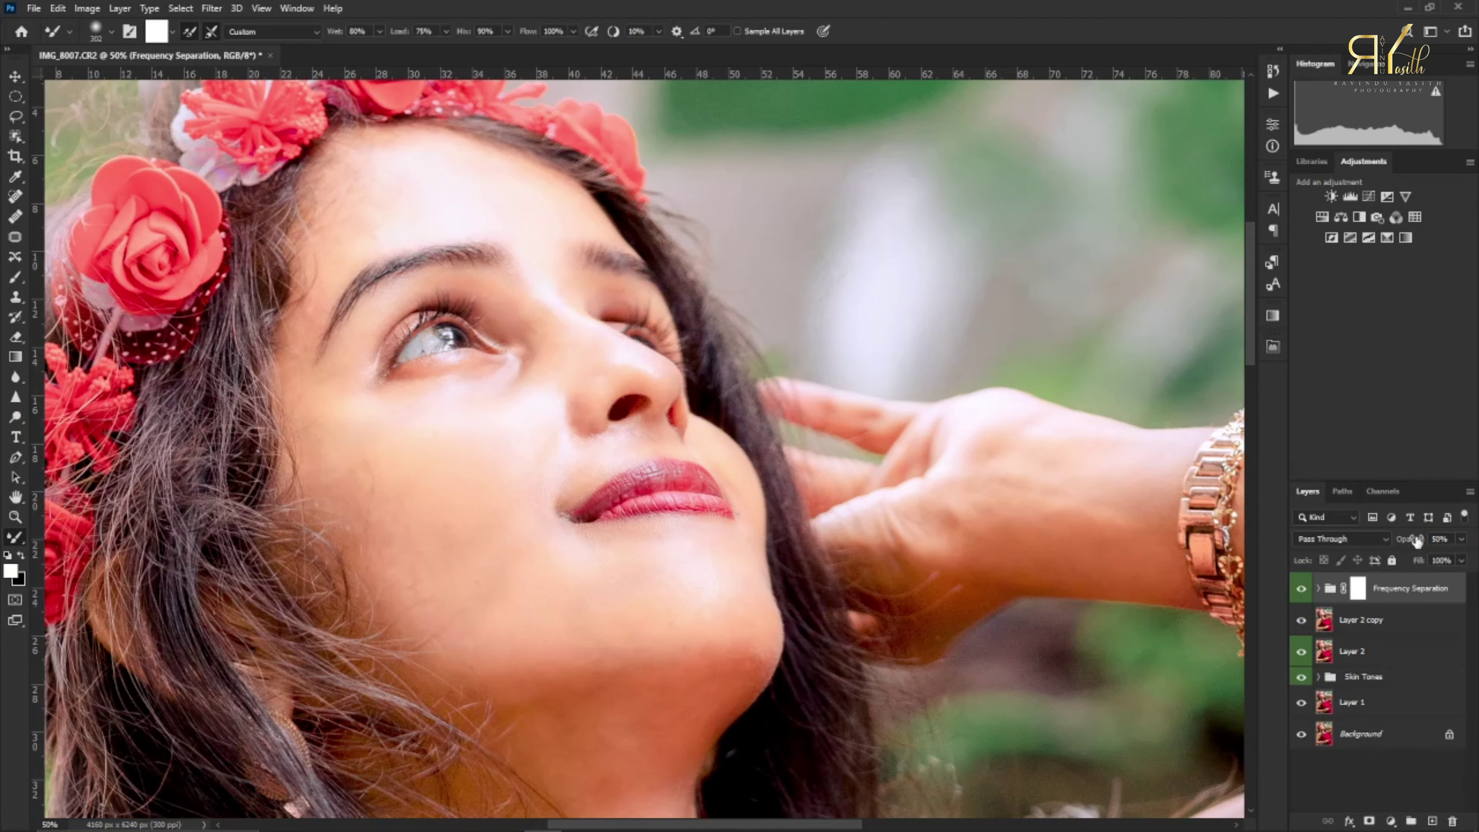
{"action": "key", "text": "ctrl+shift+alt+e"}
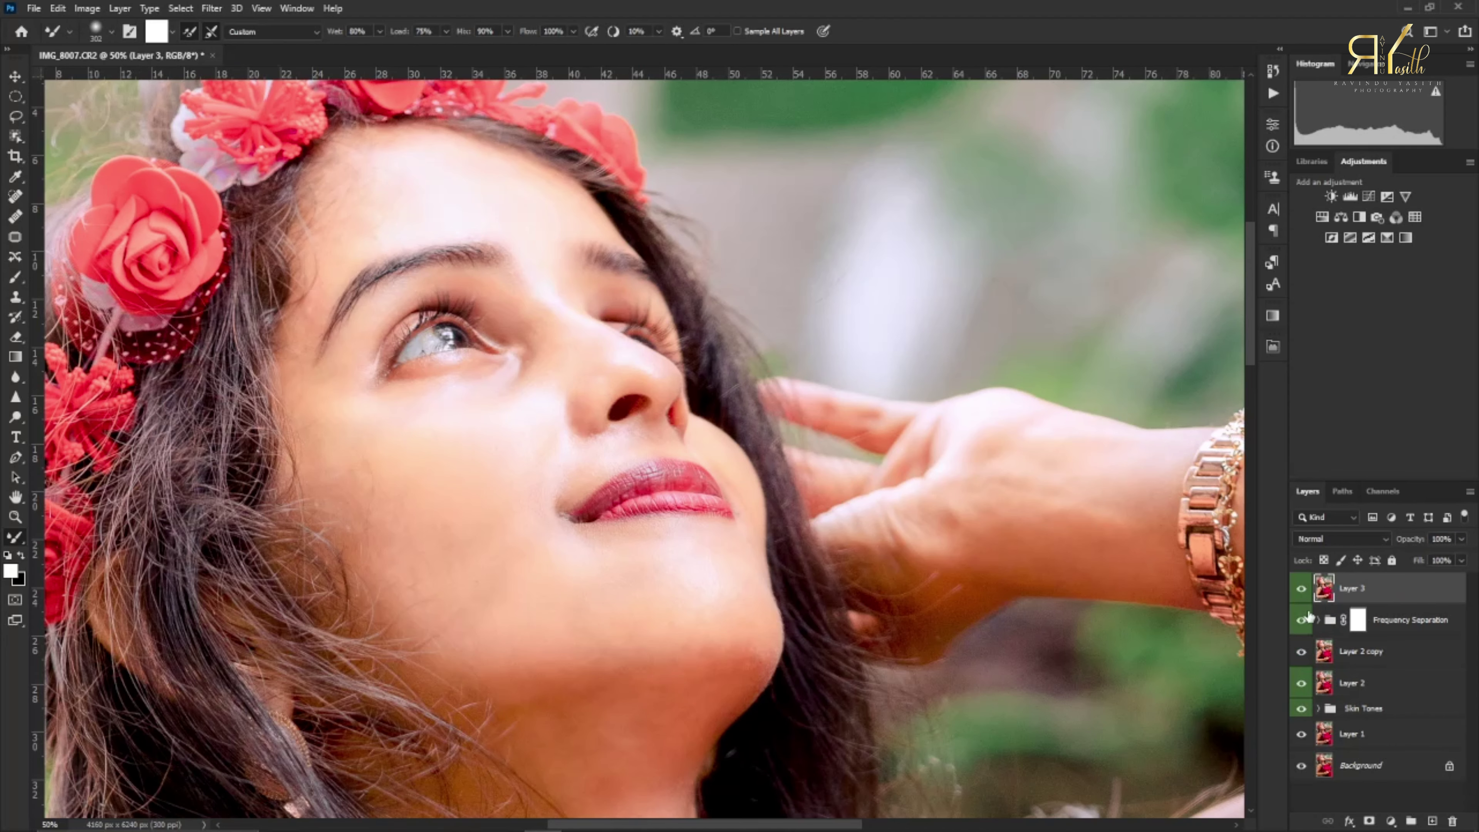
- Add two Curves adjustment layers; brighten the midtones on Curves 2, set it to Luminosity and invert its mask to black
{"action": "left_click", "coordinate": [1366, 196]}
{"action": "left_click", "coordinate": [1366, 197]}
{"action": "left_click_drag", "start_coordinate": [1179, 261], "coordinate": [1173, 254]}
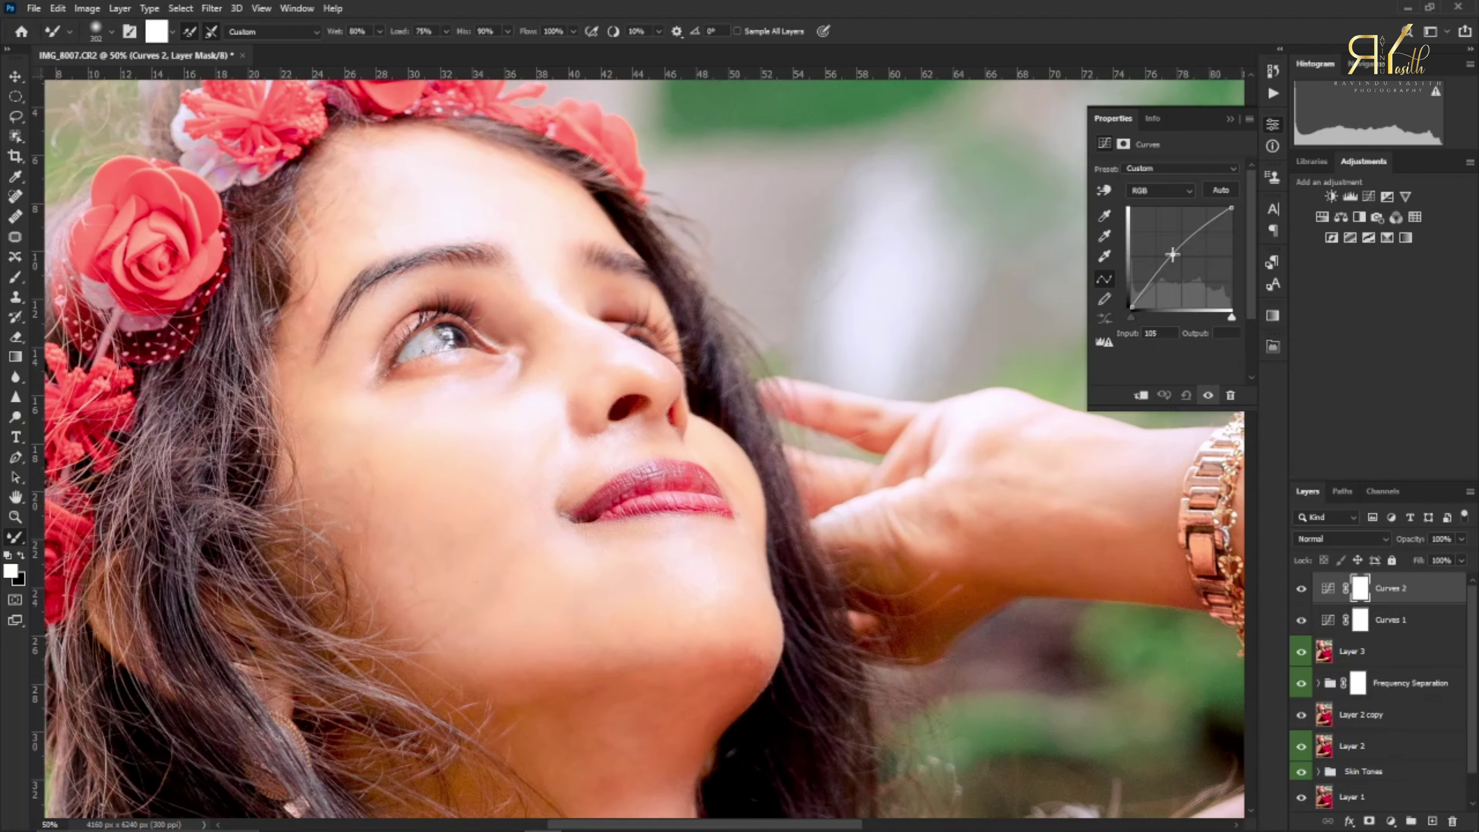
{"action": "left_click", "coordinate": [1325, 539]}
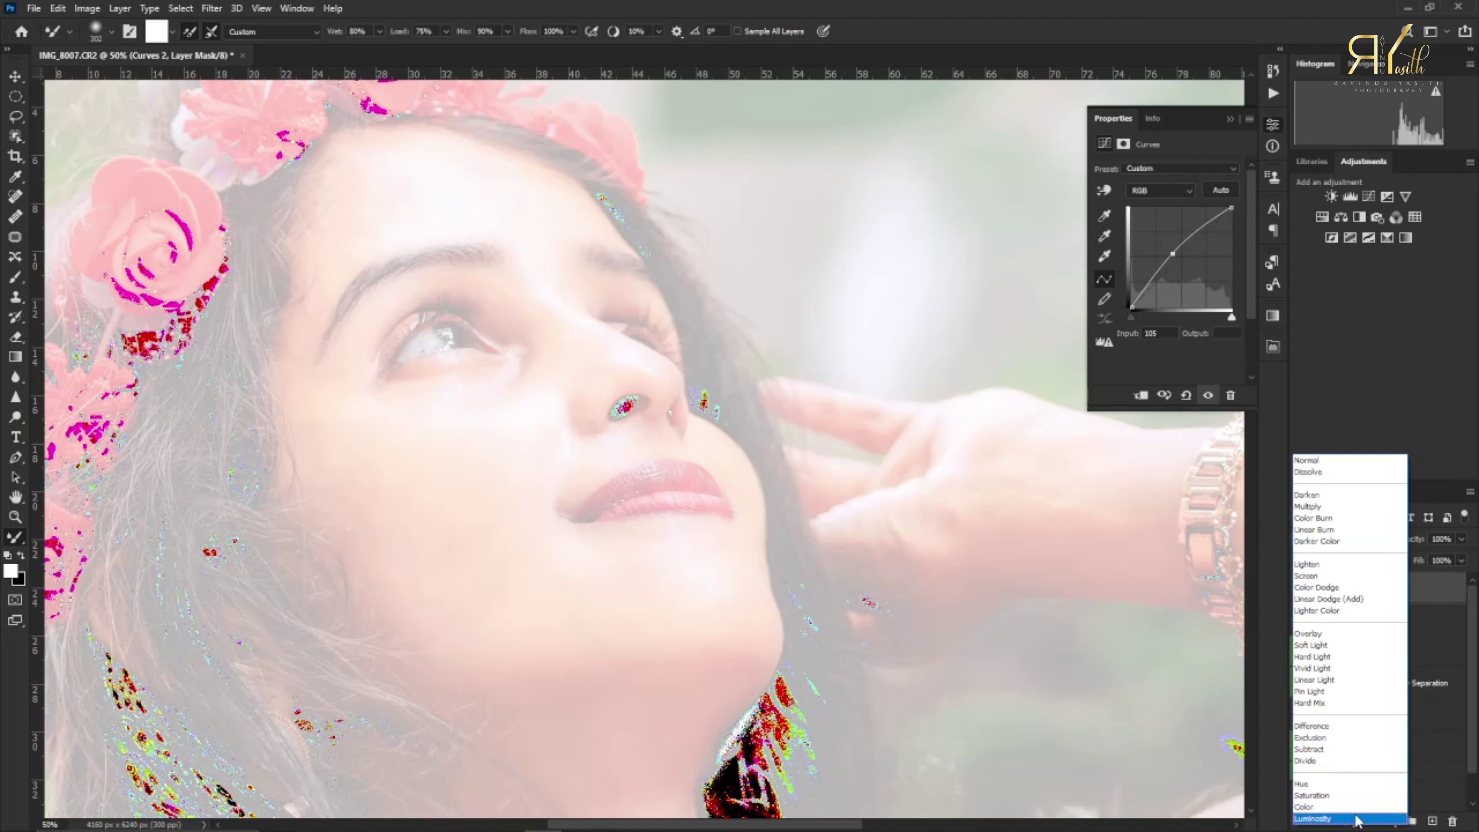
{"action": "left_click", "coordinate": [1358, 817]}
{"action": "key", "text": "ctrl+i"}
- Darken the midtones on the Curves 1 layer and invert its mask to black
{"action": "left_click", "coordinate": [1397, 628]}
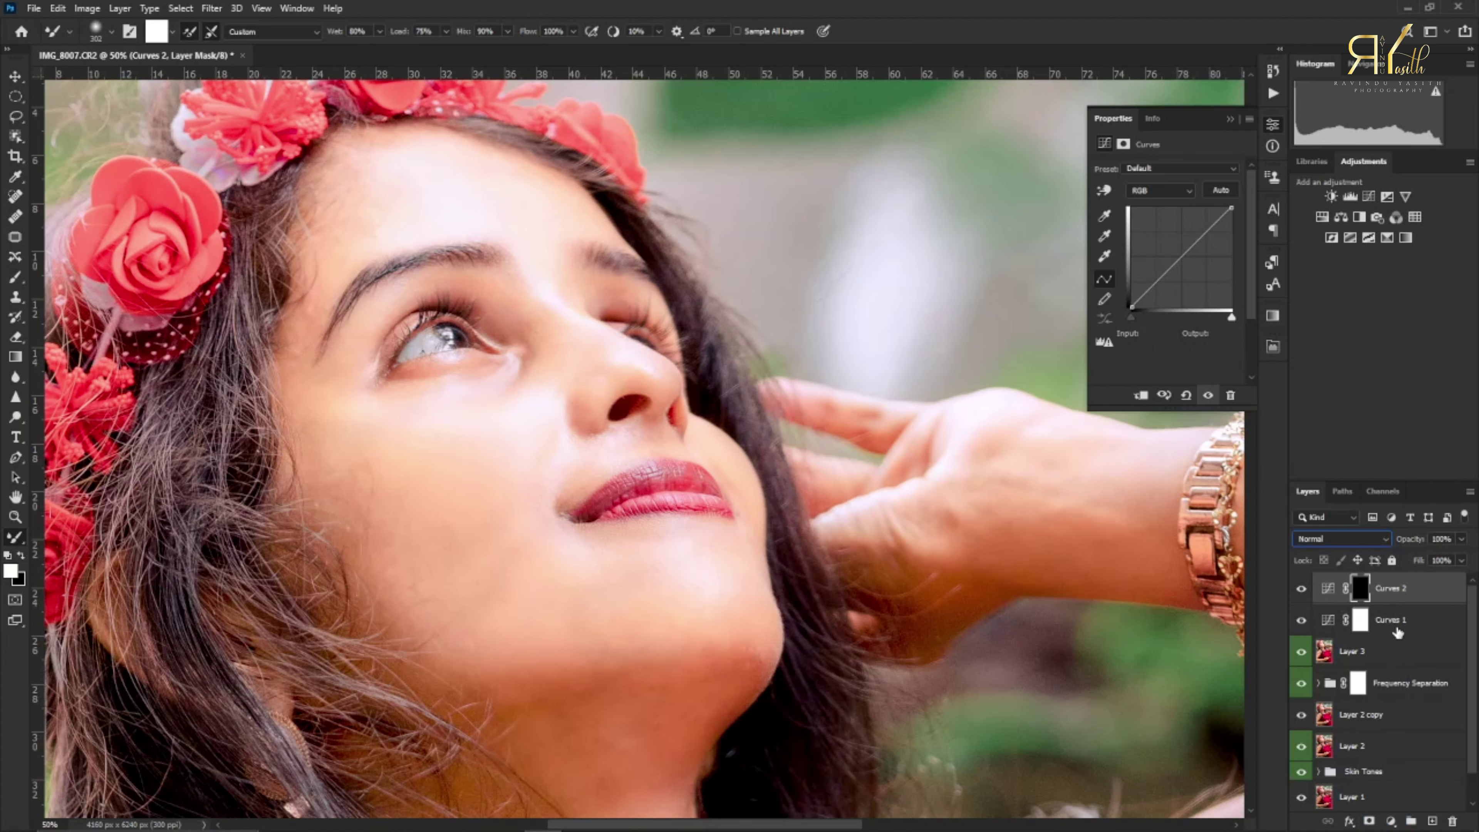
{"action": "left_click_drag", "start_coordinate": [1179, 259], "coordinate": [1187, 266]}
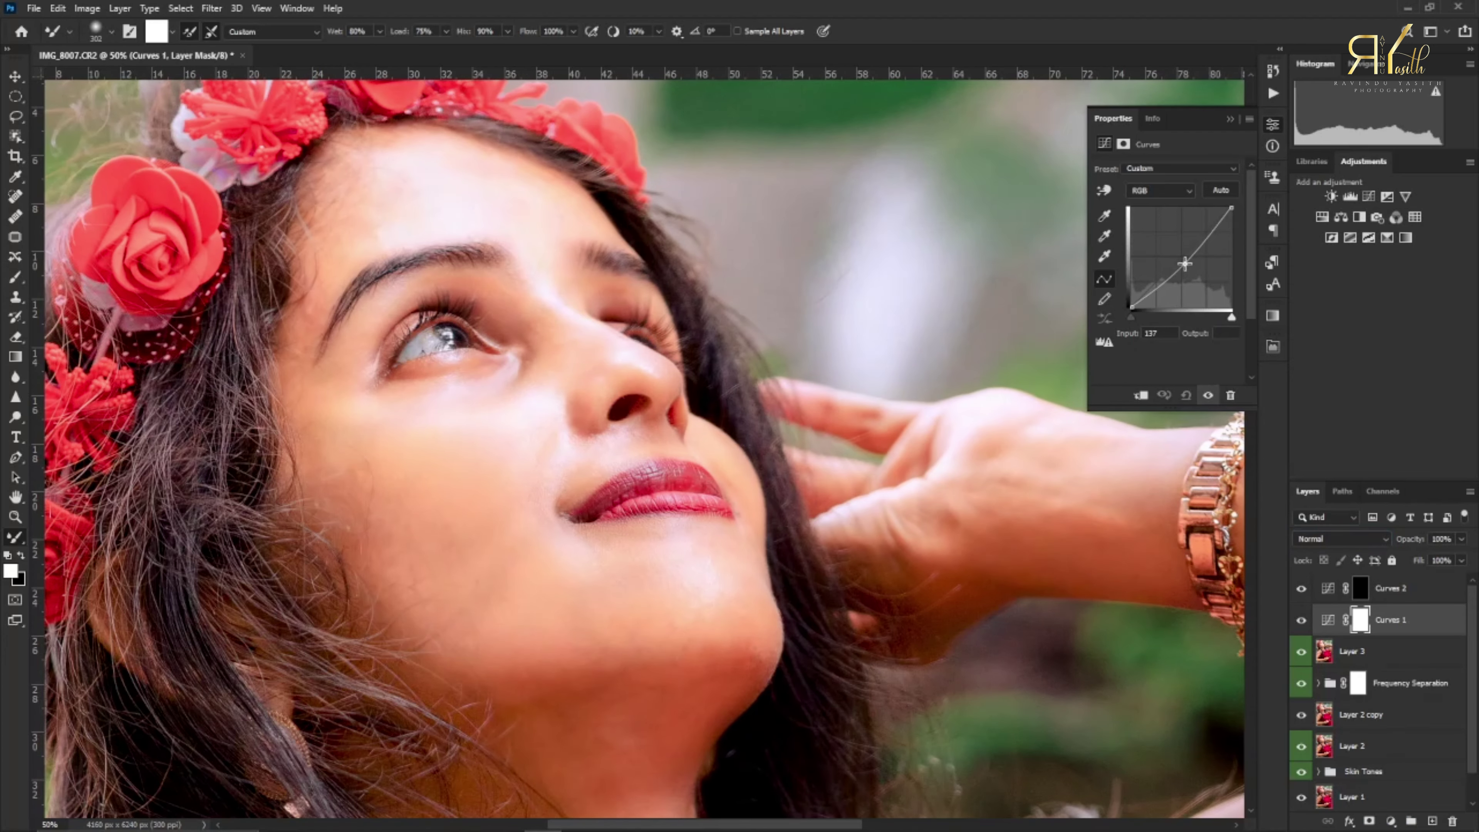
{"action": "key", "text": "ctrl+i"}
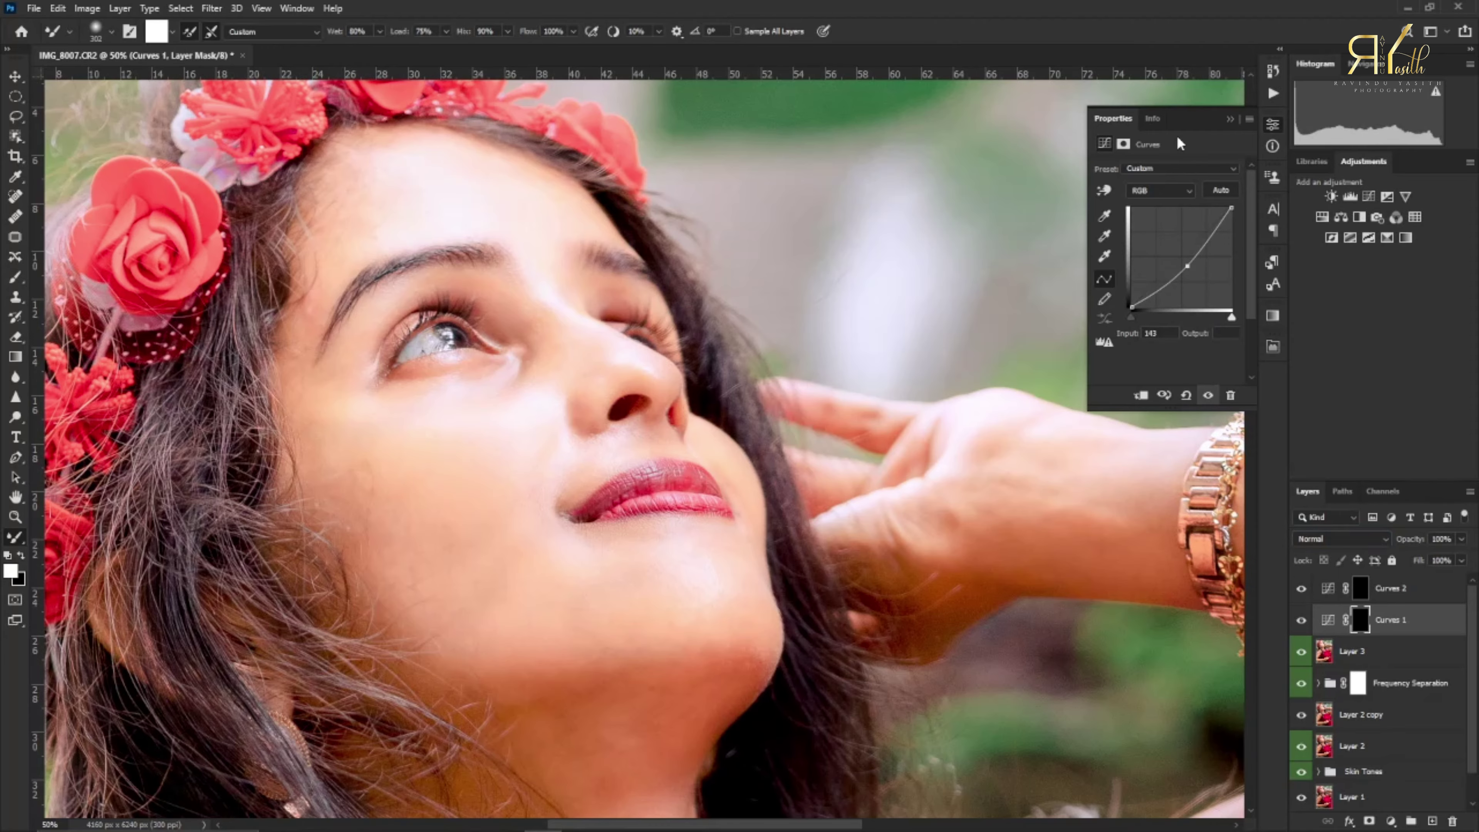
{"action": "left_click", "coordinate": [1228, 121]}
- Paint white on the Curves 2 mask with the Brush to brighten the highlights on the cheek, nose and forehead
{"action": "left_click", "coordinate": [1363, 590]}
{"action": "left_click_drag", "start_coordinate": [538, 443], "coordinate": [495, 449]}
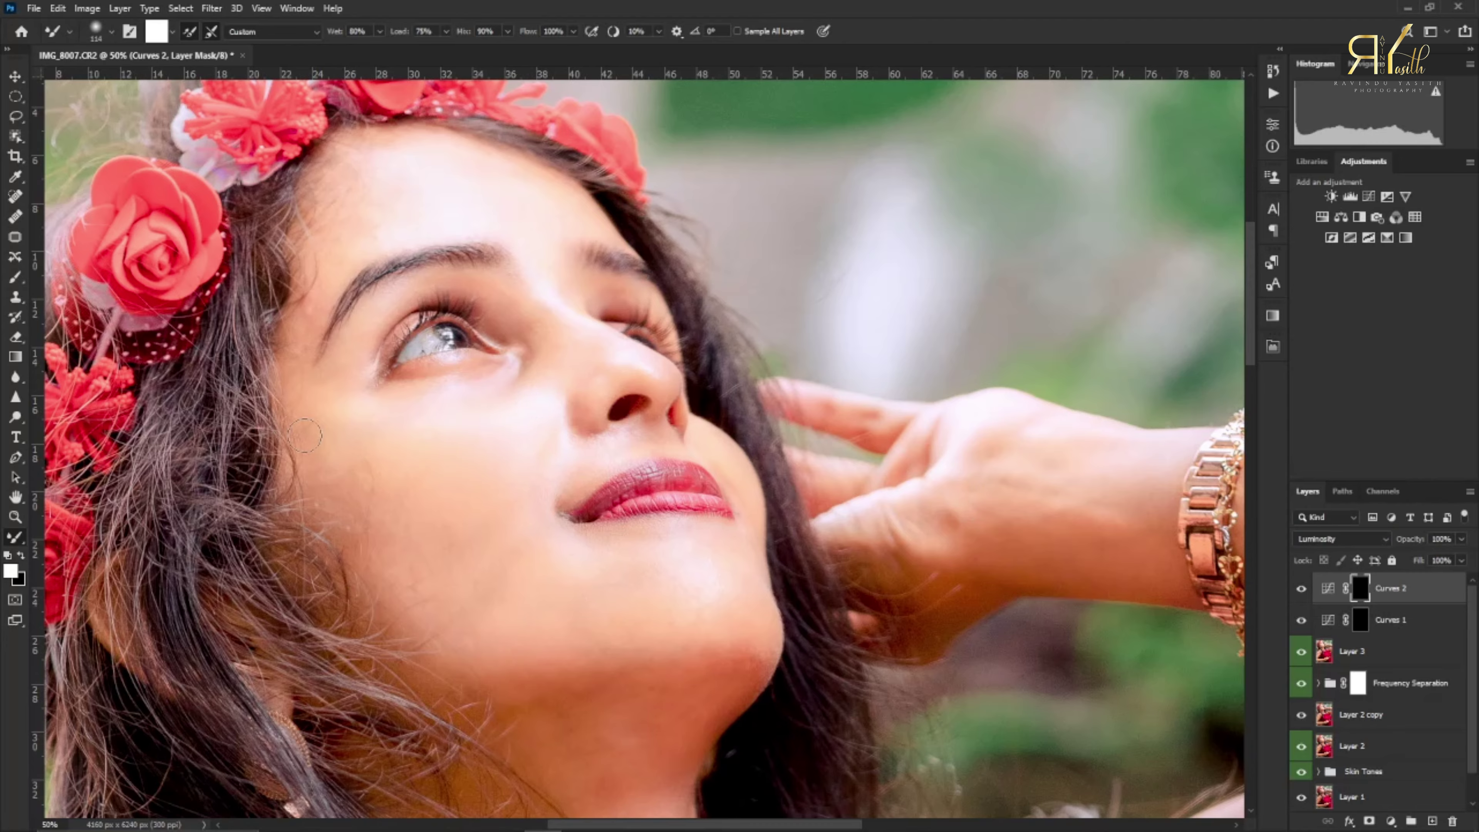
{"action": "left_click", "coordinate": [14, 283]}
{"action": "mouse_move", "coordinate": [478, 408]}
{"action": "left_mouse_down"}
{"action": "mouse_move", "coordinate": [453, 428]}
{"action": "mouse_move", "coordinate": [532, 419]}
{"action": "mouse_move", "coordinate": [438, 407]}
{"action": "mouse_move", "coordinate": [649, 345]}
{"action": "mouse_move", "coordinate": [509, 280]}
{"action": "mouse_move", "coordinate": [539, 217]}
{"action": "mouse_move", "coordinate": [453, 216]}
{"action": "mouse_move", "coordinate": [409, 179]}
{"action": "mouse_move", "coordinate": [491, 228]}
{"action": "mouse_move", "coordinate": [535, 206]}
{"action": "left_mouse_up"}
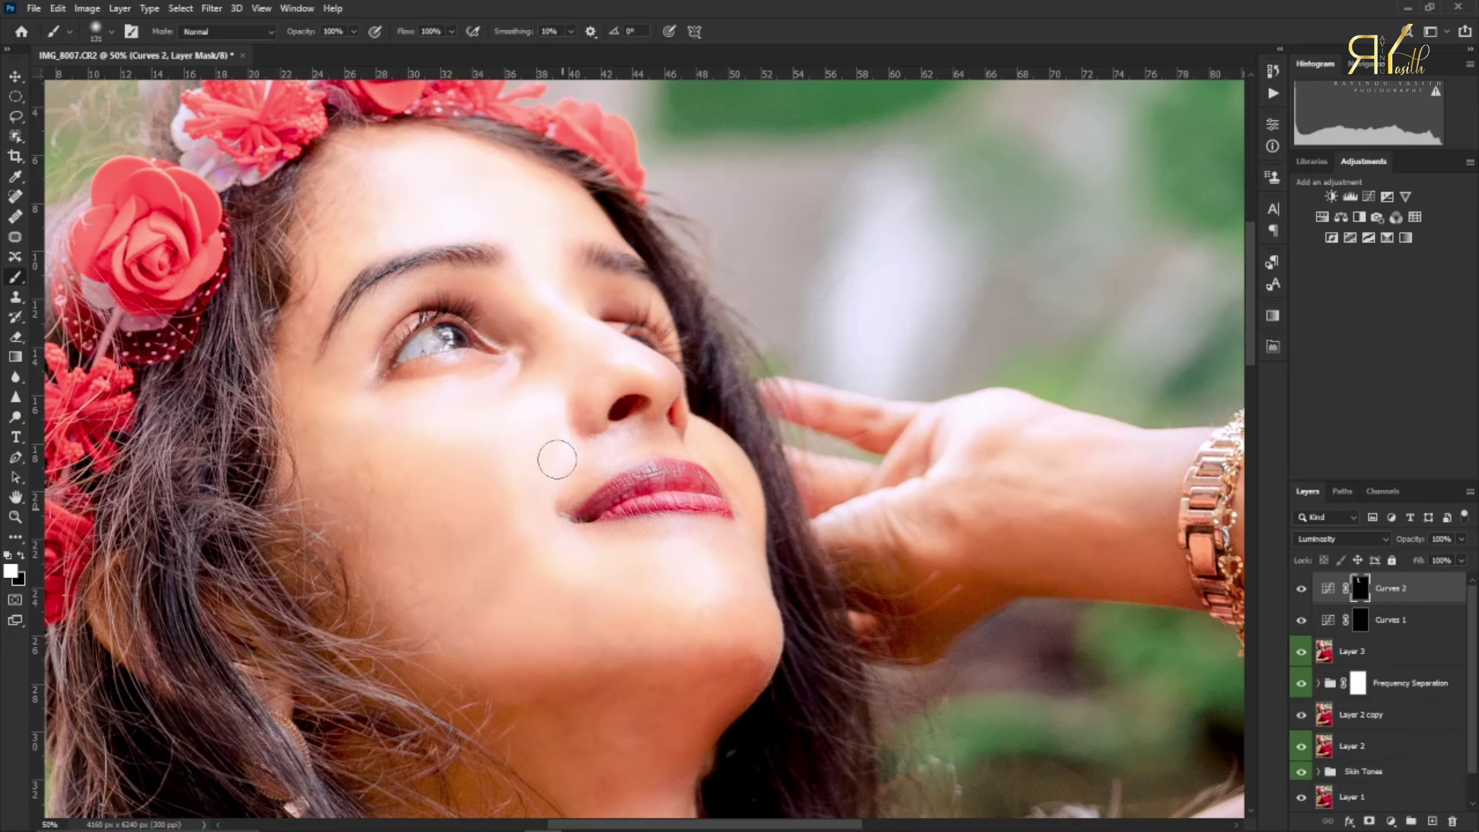
- Paint white on the Curves 1 mask to deepen the shadows along the cheek, jawline and side of the nose
{"action": "left_click", "coordinate": [1366, 620]}
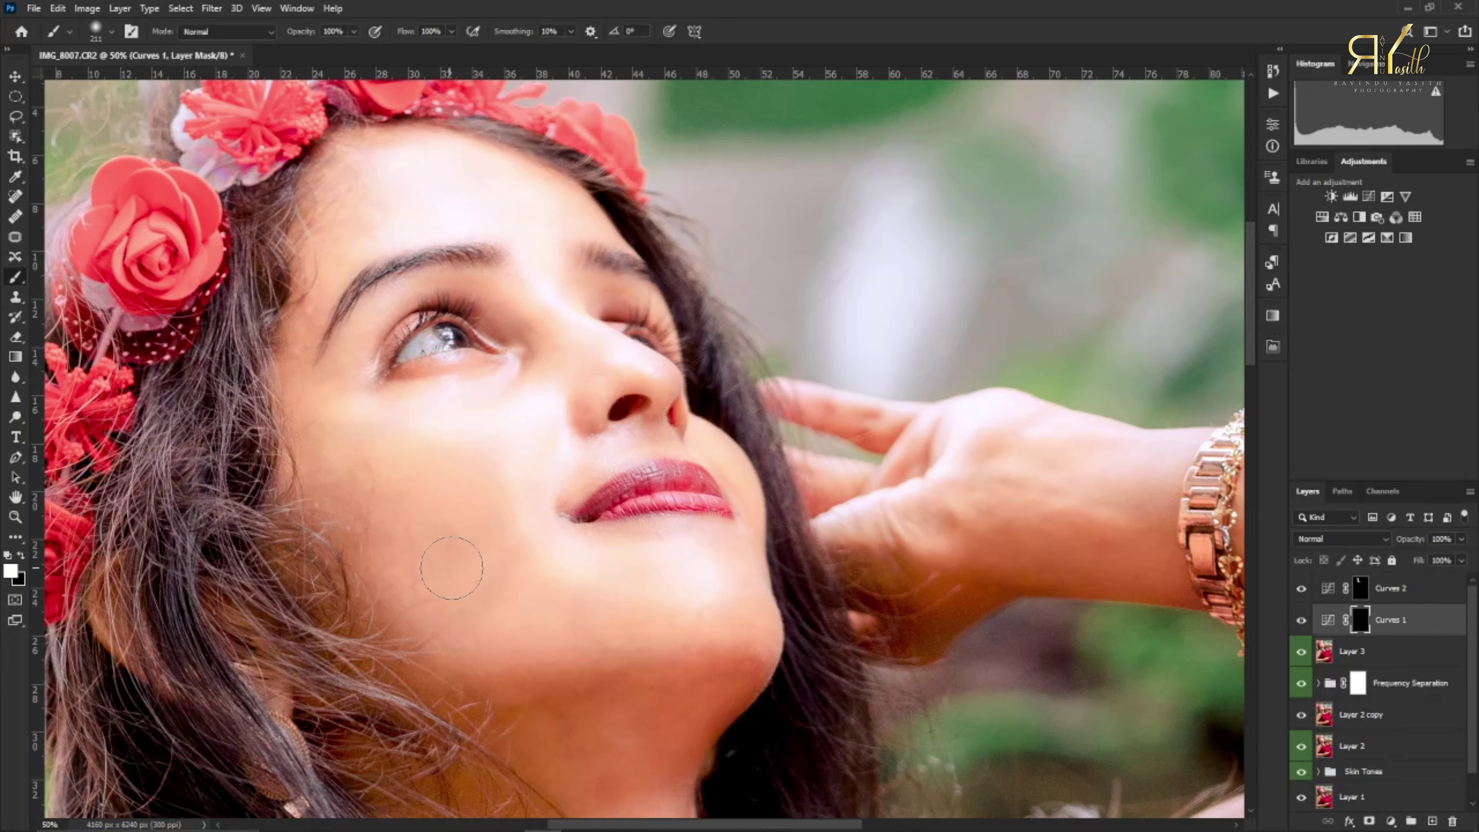
{"action": "mouse_move", "coordinate": [442, 647]}
{"action": "left_mouse_down"}
{"action": "mouse_move", "coordinate": [545, 604]}
{"action": "mouse_move", "coordinate": [710, 618]}
{"action": "left_mouse_up"}
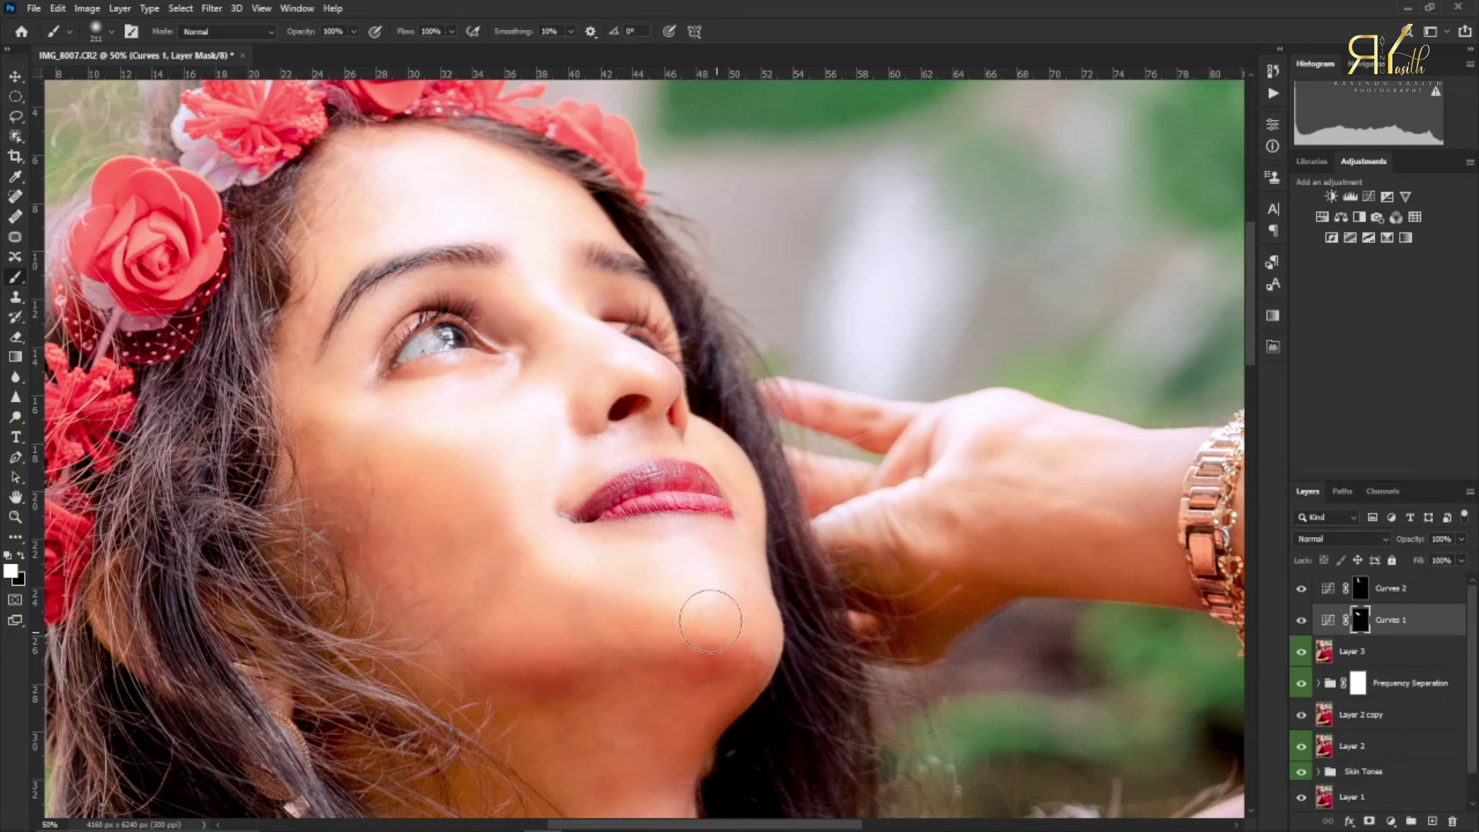
{"action": "left_click_drag", "start_coordinate": [554, 370], "coordinate": [527, 344]}
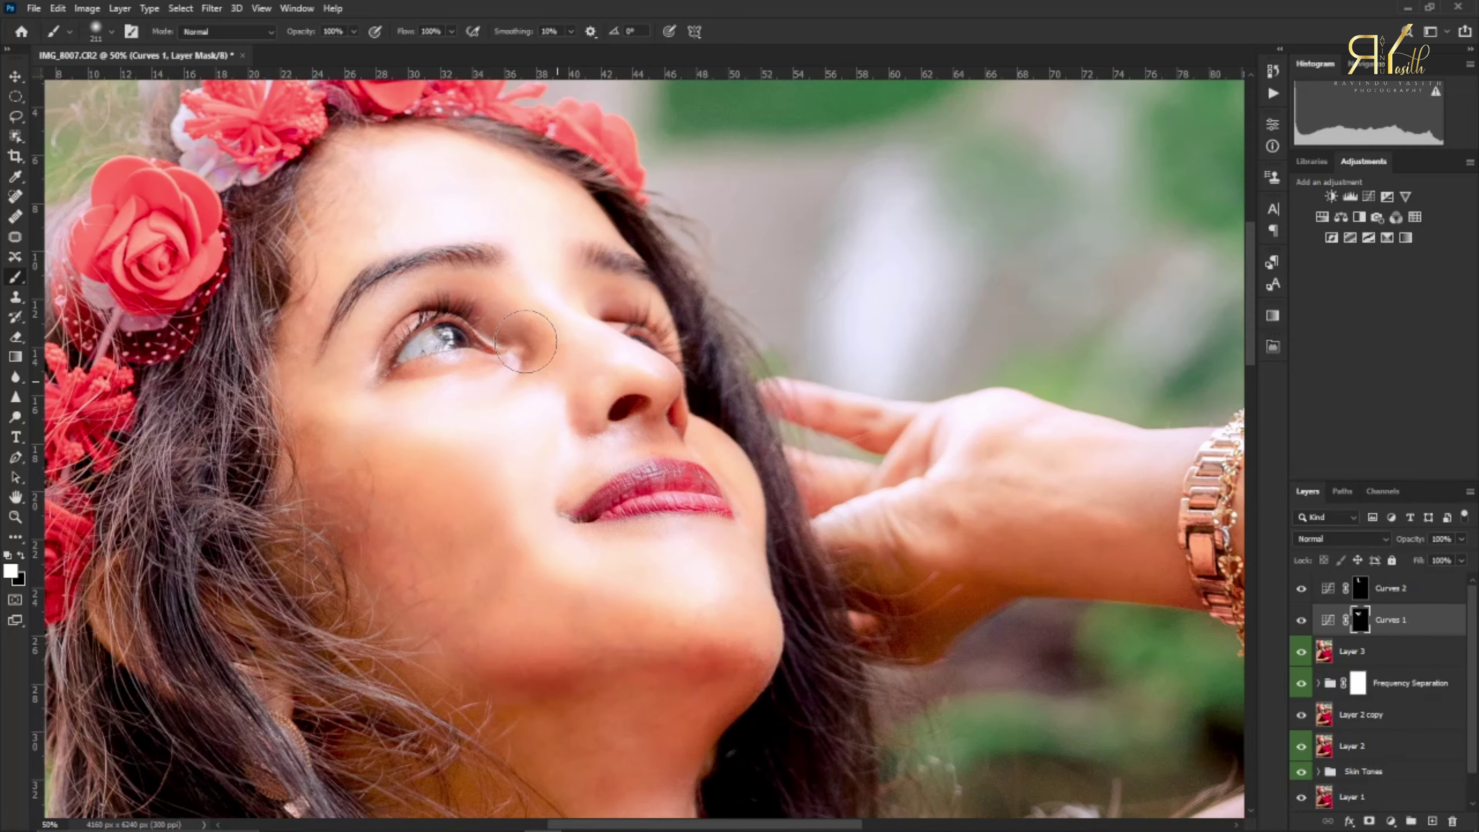
- Group the two Curves layers, set the group's opacity to 22% and compare the photo with and without it
{"action": "left_click", "coordinate": [1405, 583], "text": "shift"}
{"action": "key", "text": "ctrl+g"}
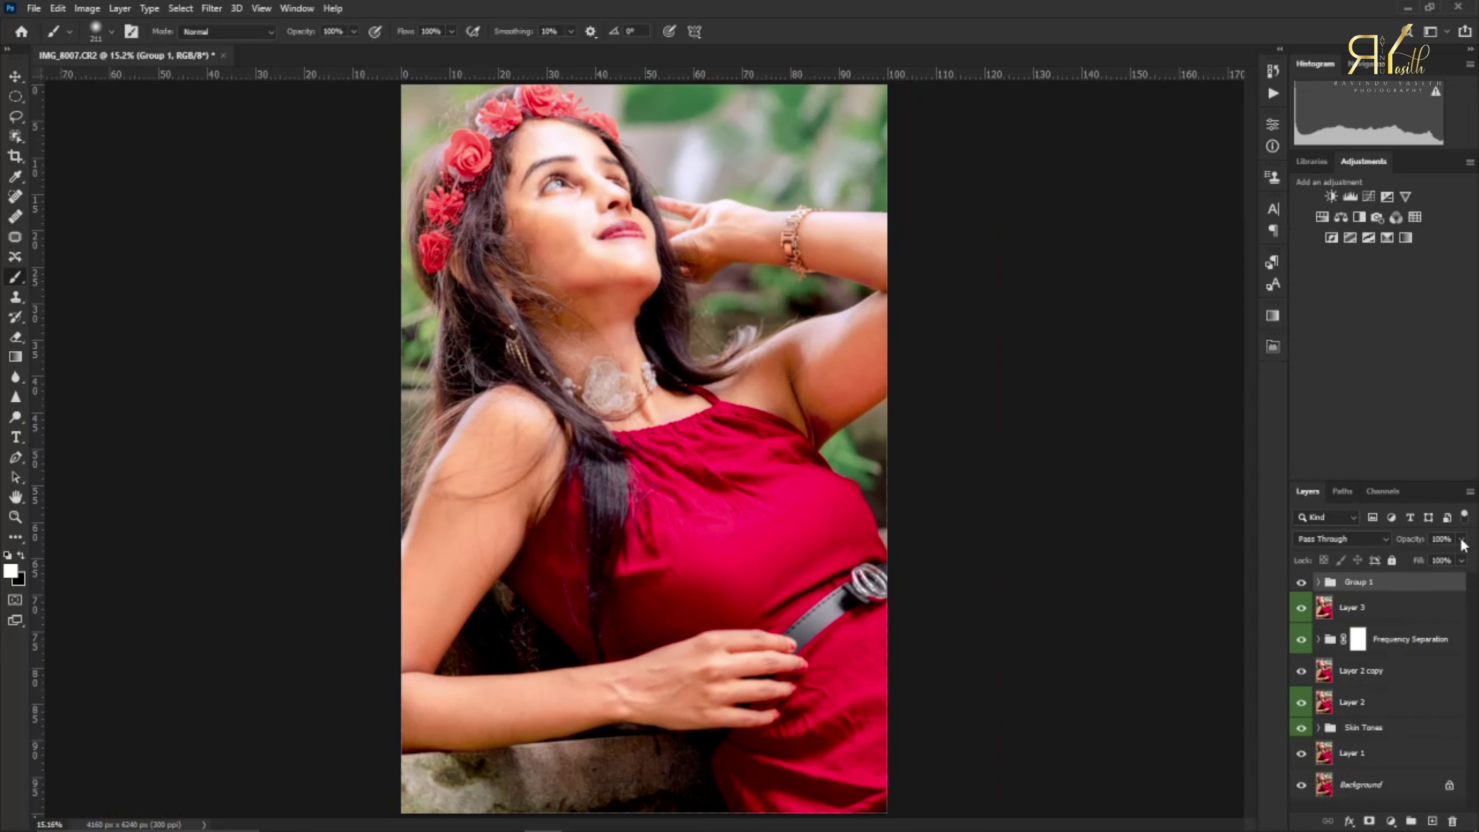
{"action": "left_click_drag", "start_coordinate": [1462, 539], "coordinate": [1406, 558]}
{"action": "left_click", "coordinate": [1301, 583]}
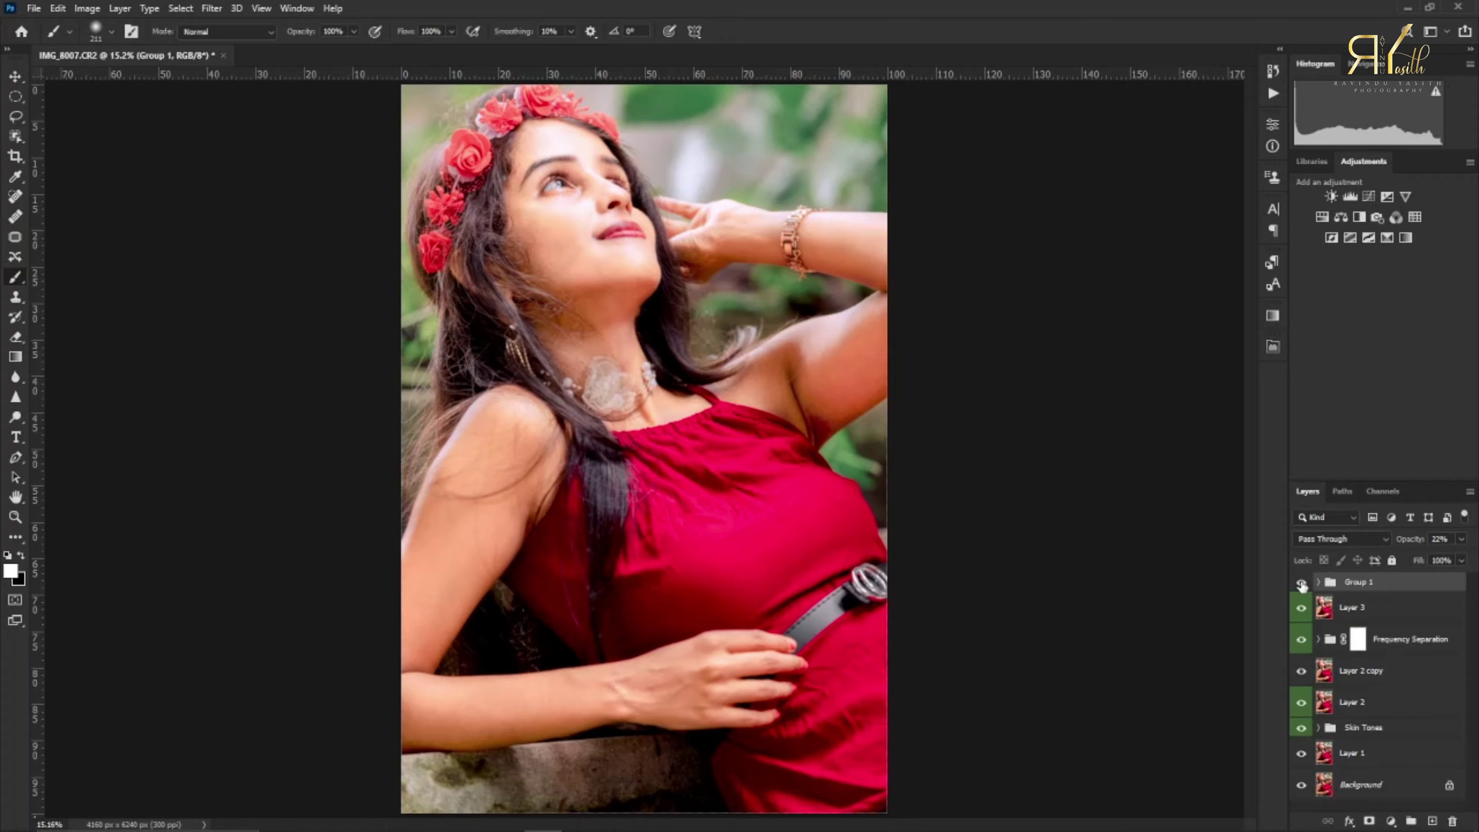
- Stamp all visible layers into a new layer and run Retouch Pro's Whiten action for the eyes
{"action": "key", "text": "ctrl+shift+alt+e"}
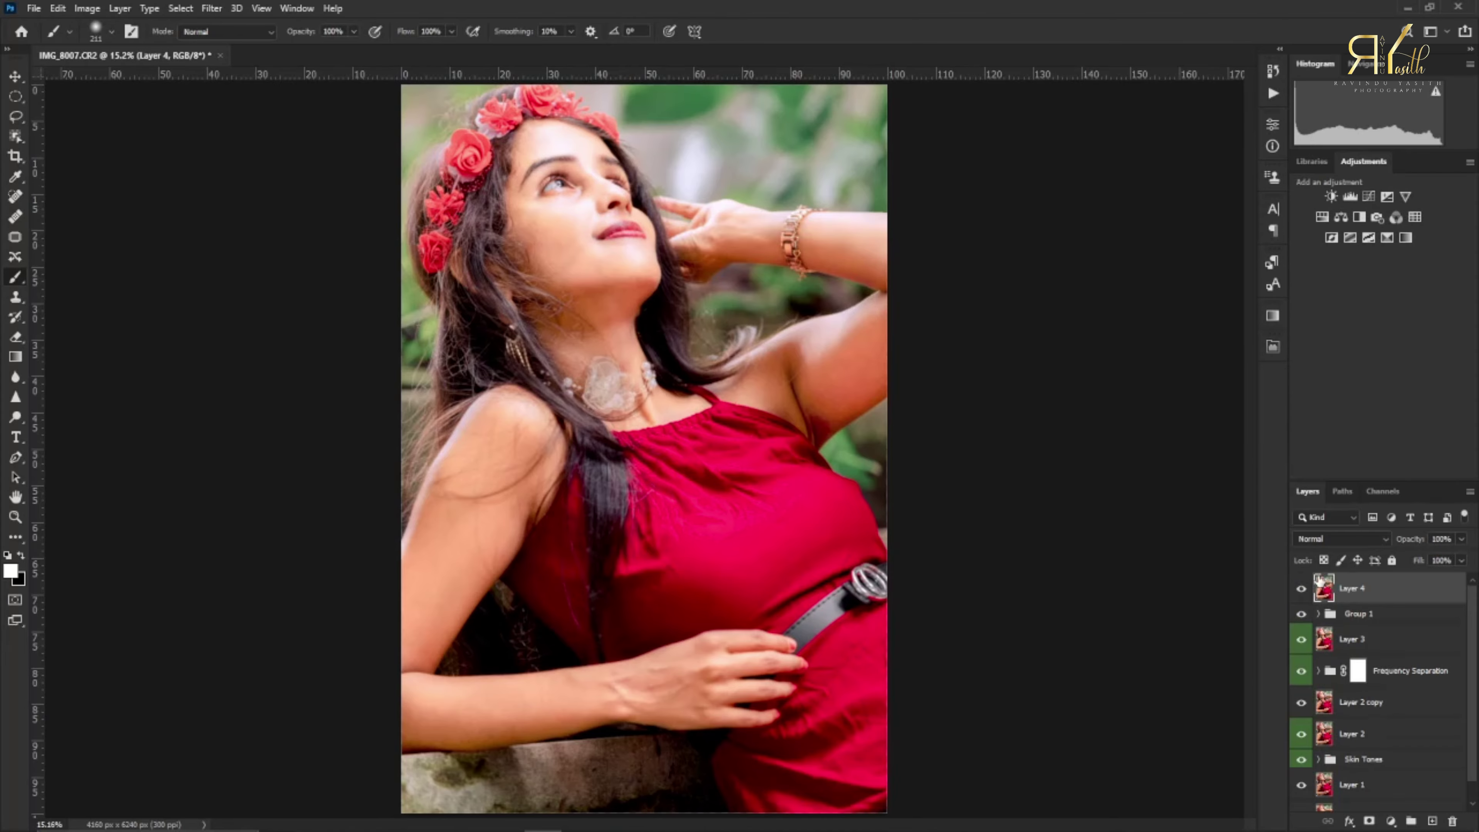
{"action": "left_click", "coordinate": [1274, 348]}
{"action": "left_click", "coordinate": [1147, 490]}
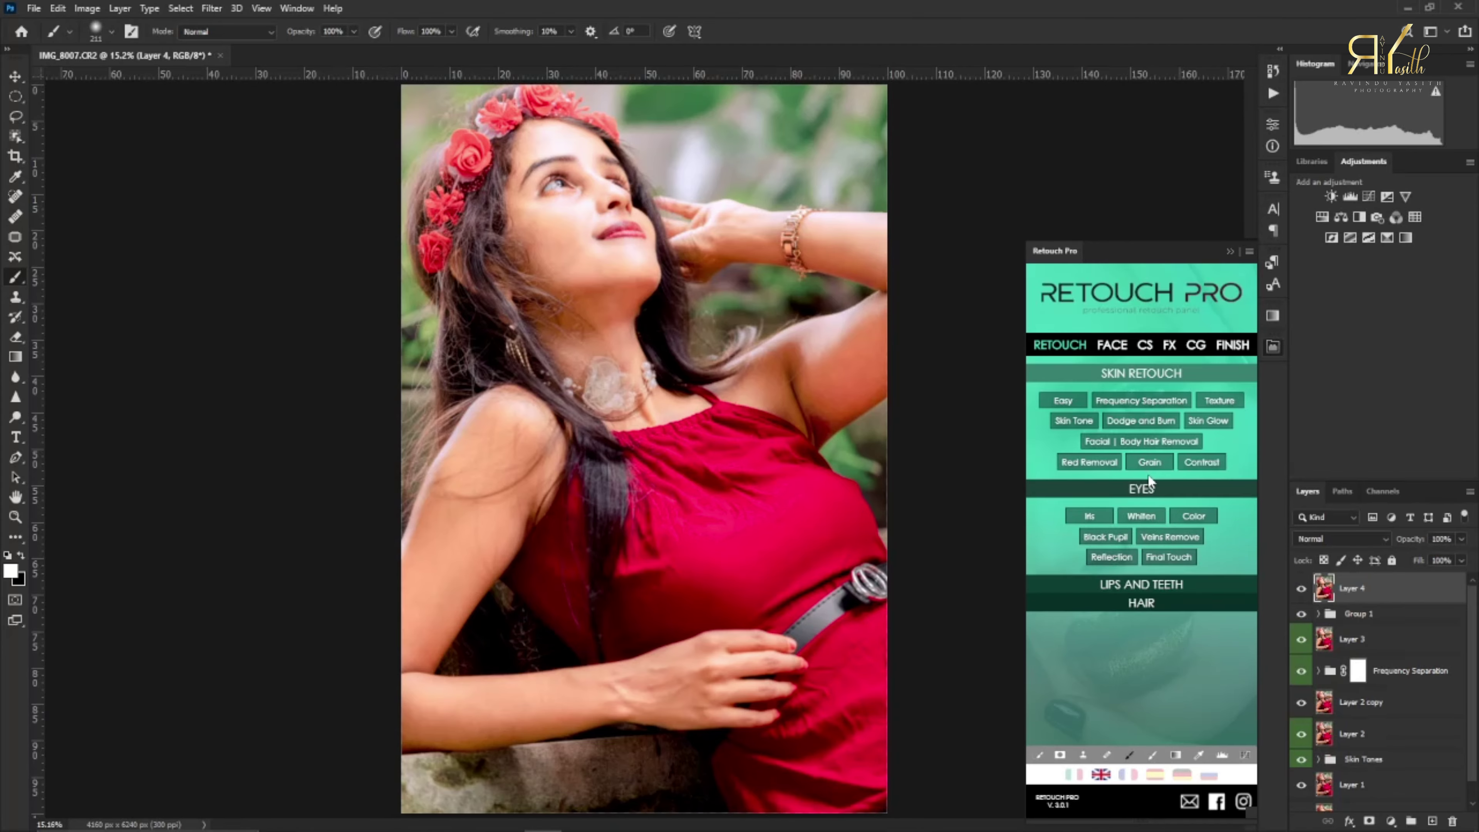
{"action": "left_click", "coordinate": [1144, 427]}
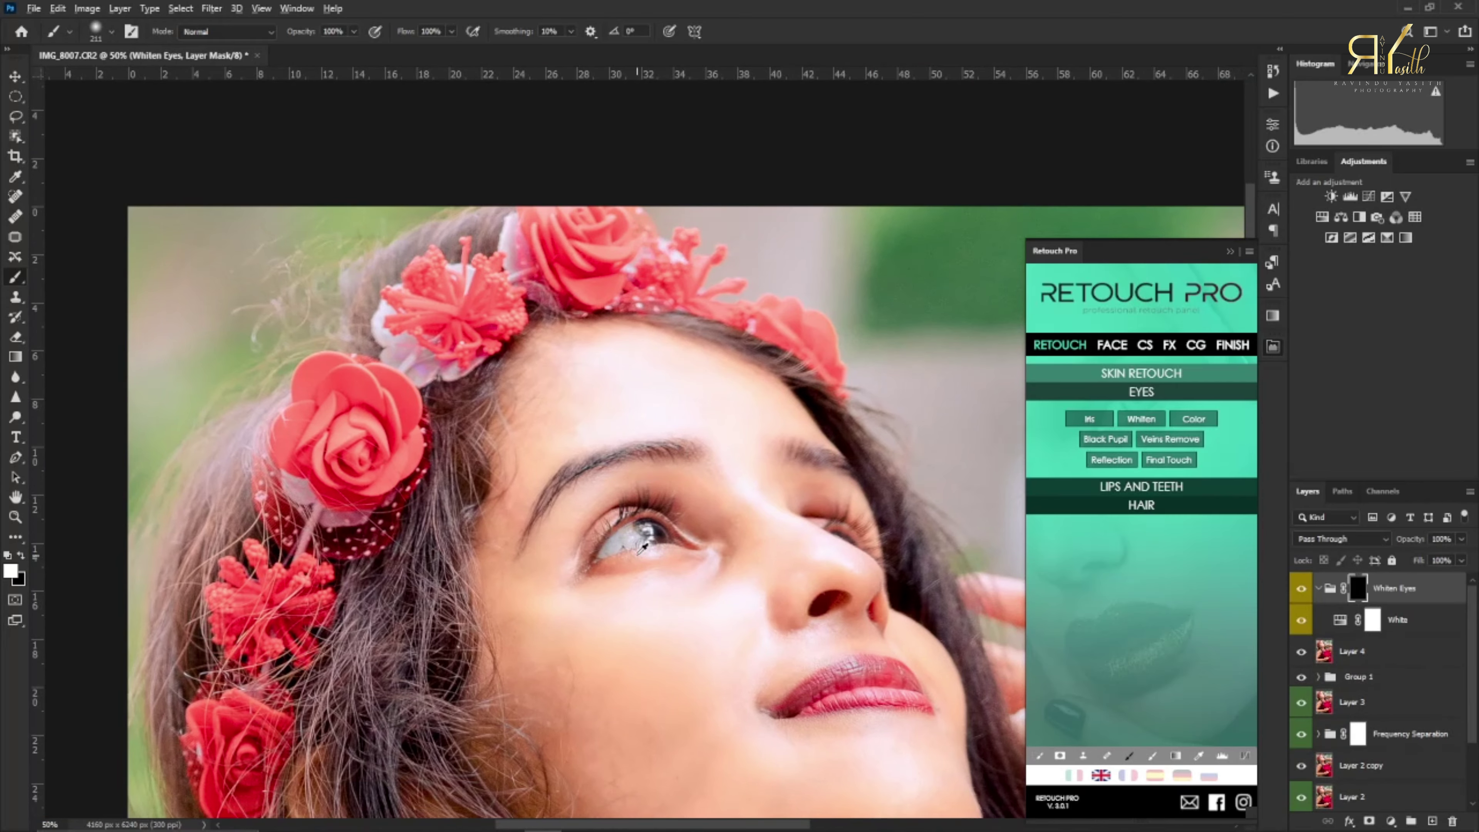
- Paint the white of the eye on the Whiten Eyes mask and set the group's opacity to 40%
{"action": "left_click_drag", "start_coordinate": [636, 557], "coordinate": [609, 551]}
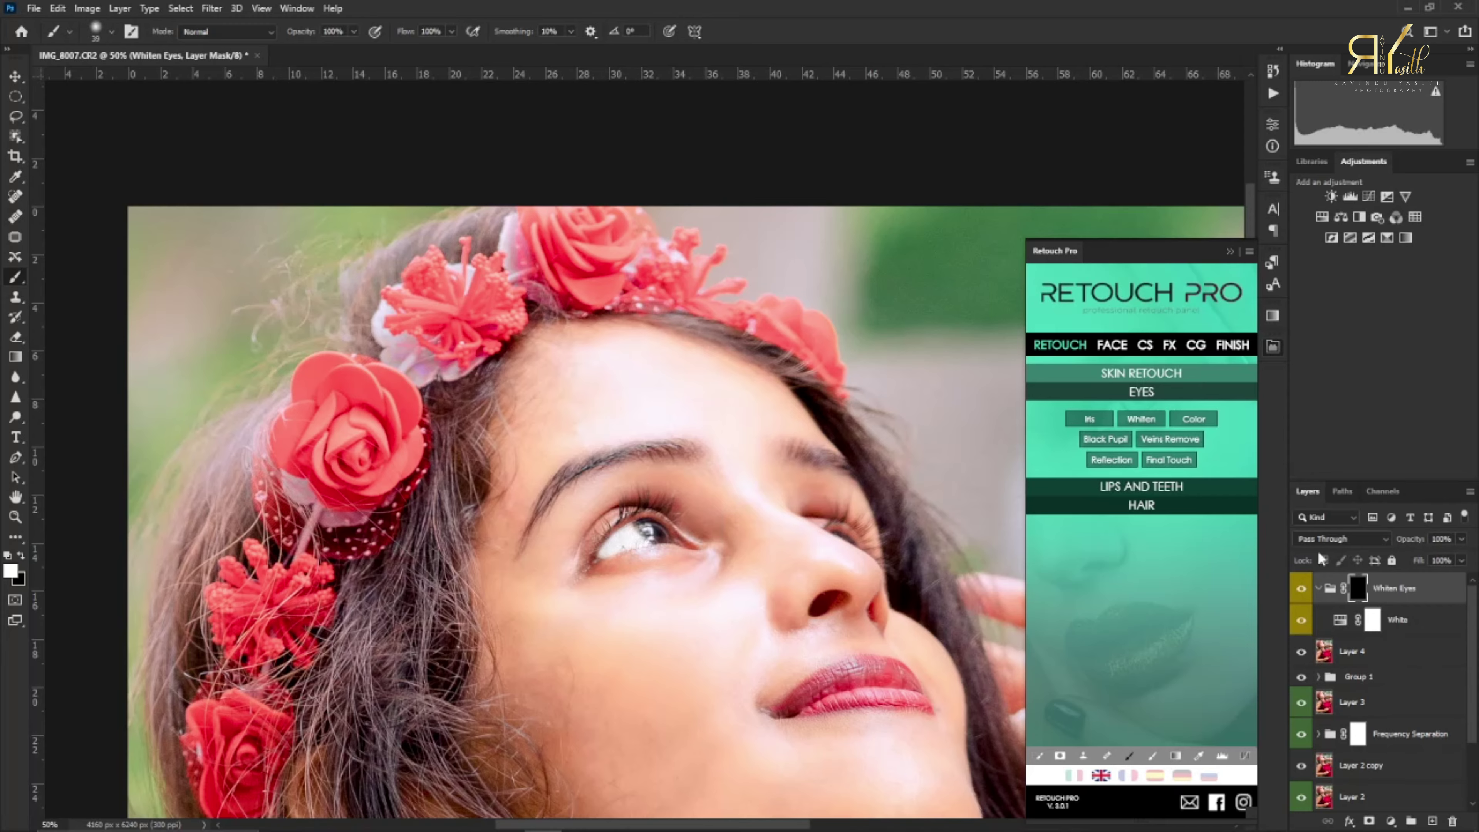
{"action": "left_click", "coordinate": [1462, 540]}
{"action": "left_click_drag", "start_coordinate": [1464, 557], "coordinate": [1419, 559]}
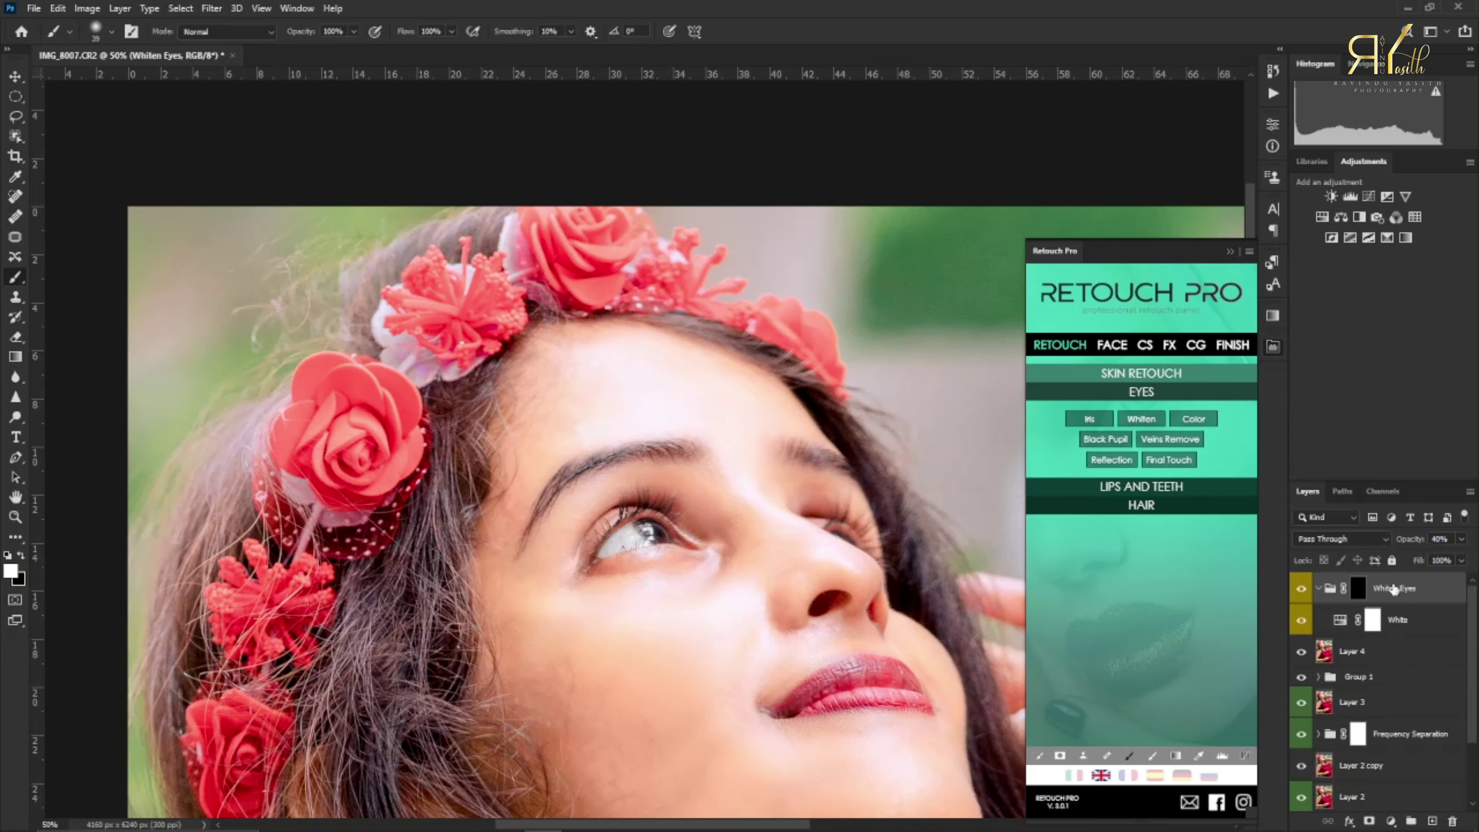
- Stamp all visible layers into a new layer and run Retouch Pro's Add Lipstick action
{"action": "key", "text": "ctrl+shift+alt+e"}
{"action": "left_click", "coordinate": [1121, 486]}
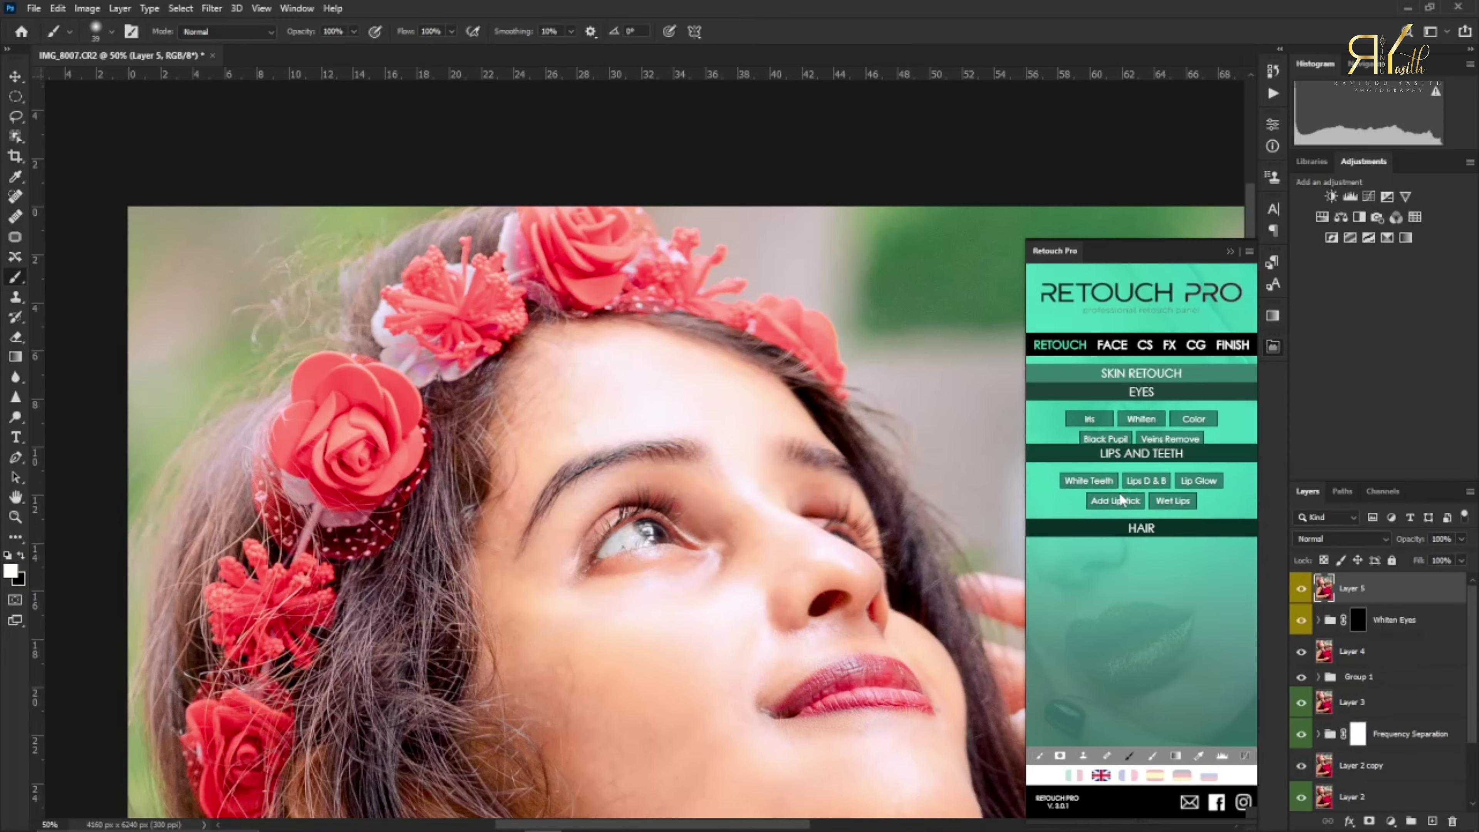
{"action": "left_click", "coordinate": [1115, 457]}
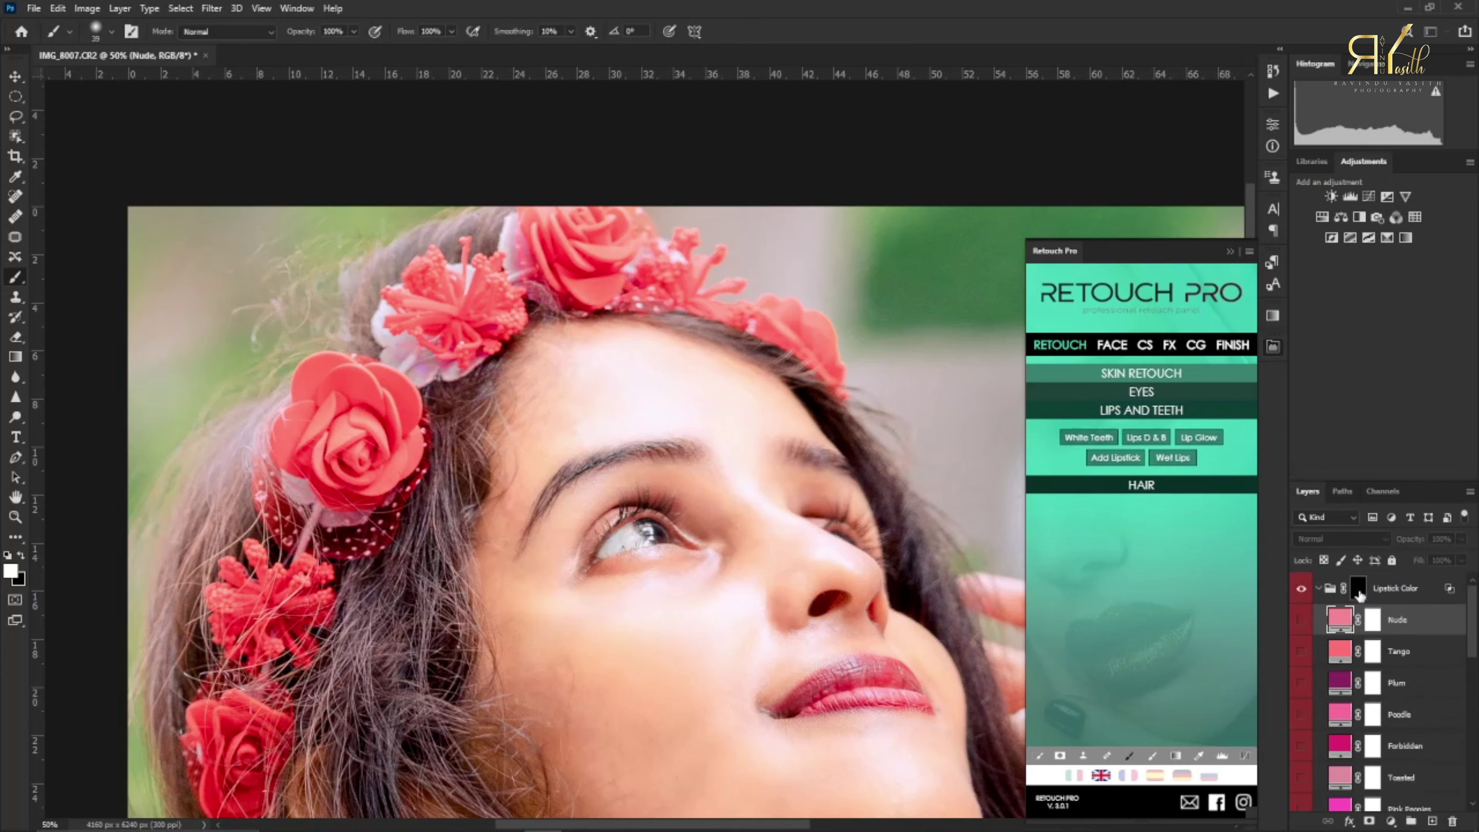
- Paint the lips on the Lipstick Color group's mask to apply a deep red lipstick
{"action": "left_click_drag", "start_coordinate": [1469, 693], "coordinate": [1473, 617]}
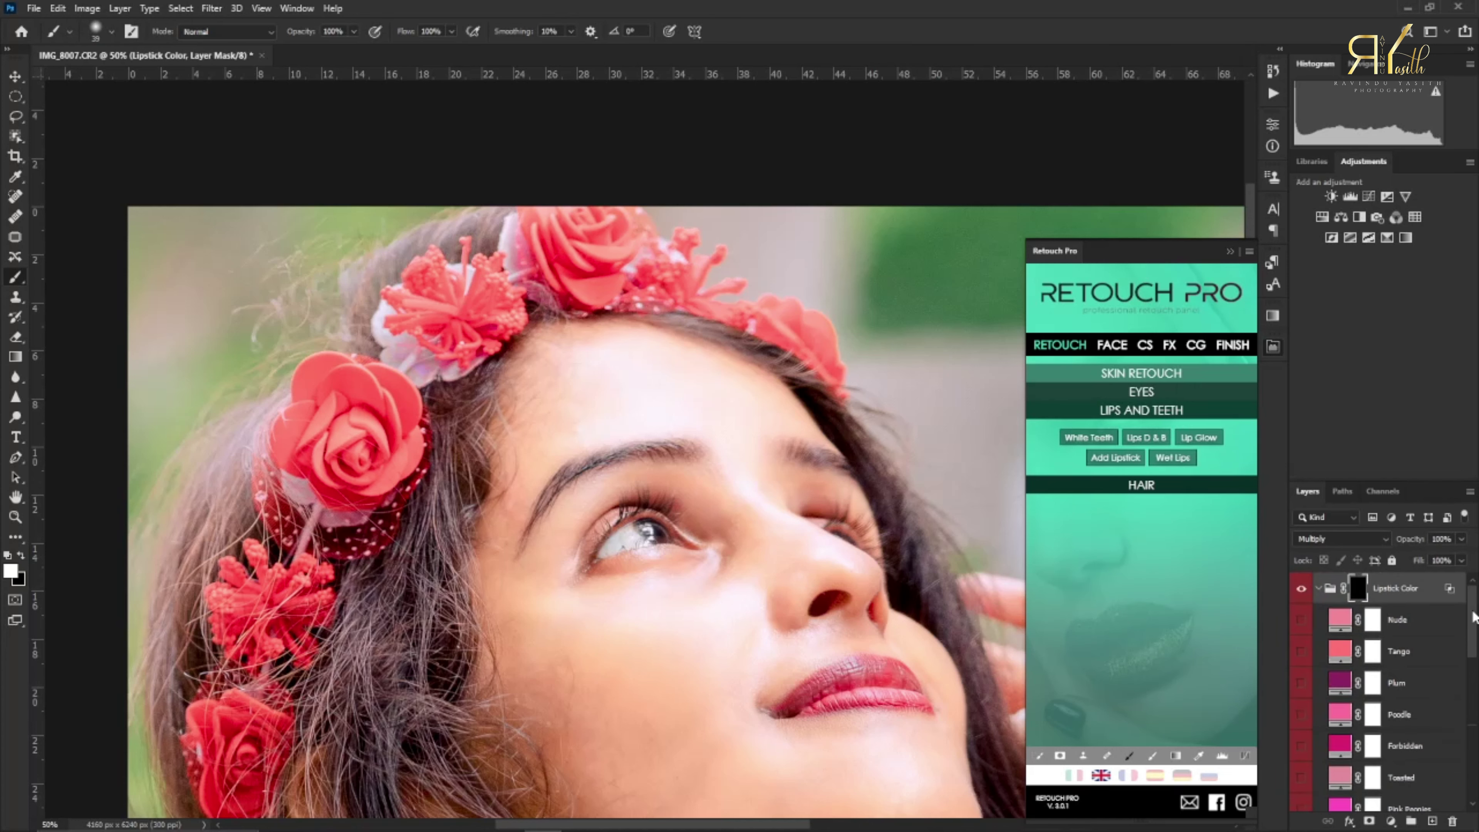
{"action": "mouse_move", "coordinate": [834, 678]}
{"action": "left_mouse_down"}
{"action": "mouse_move", "coordinate": [783, 711]}
{"action": "mouse_move", "coordinate": [824, 691]}
{"action": "mouse_move", "coordinate": [927, 706]}
{"action": "mouse_move", "coordinate": [835, 691]}
{"action": "mouse_move", "coordinate": [854, 678]}
{"action": "mouse_move", "coordinate": [832, 675]}
{"action": "mouse_move", "coordinate": [866, 660]}
{"action": "mouse_move", "coordinate": [907, 670]}
{"action": "mouse_move", "coordinate": [920, 689]}
{"action": "mouse_move", "coordinate": [857, 672]}
{"action": "mouse_move", "coordinate": [907, 688]}
{"action": "left_mouse_up"}
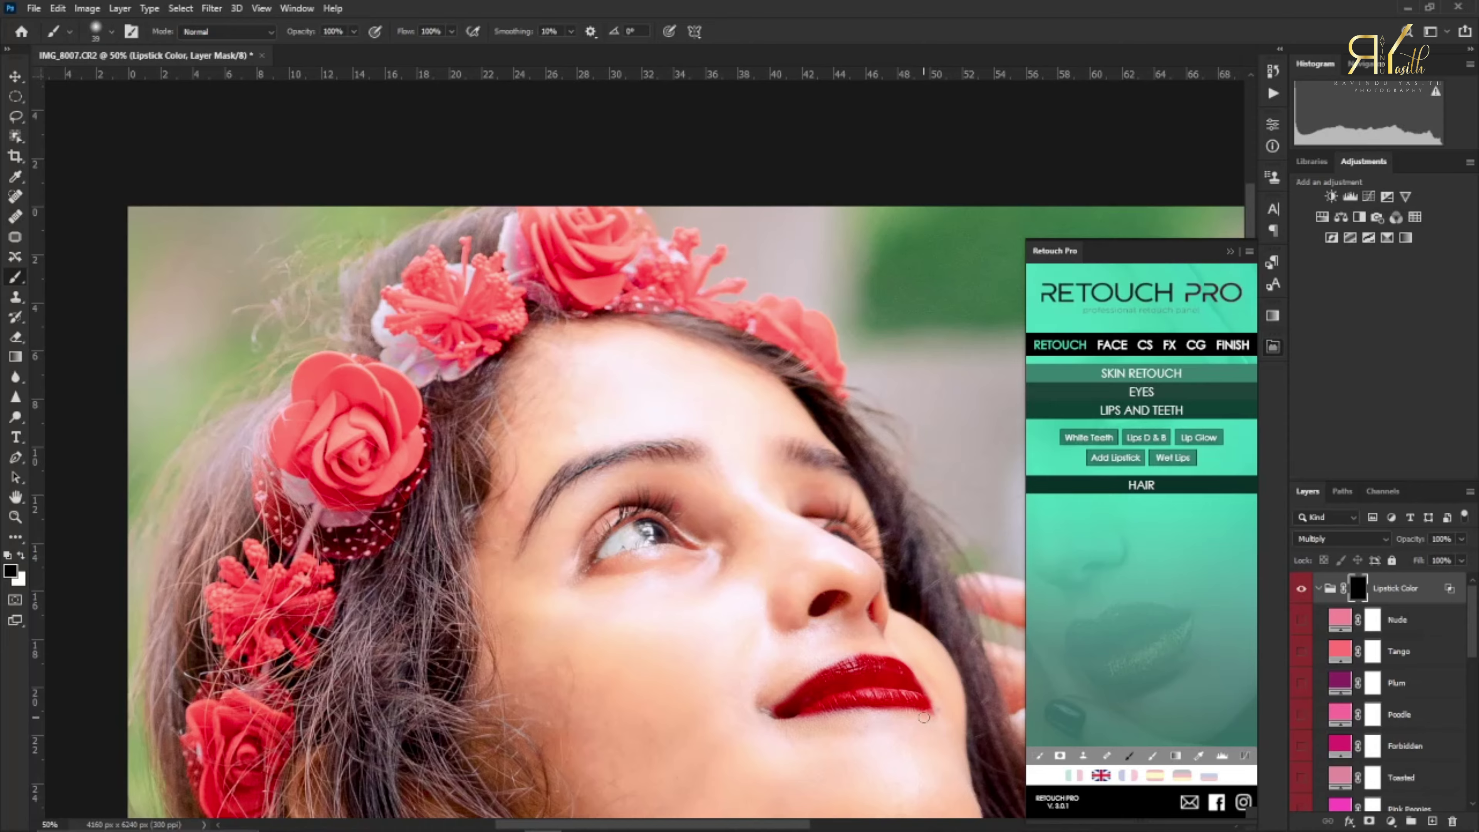
- Collapse the Lipstick Color group and set its opacity to 40%
{"action": "key", "text": "x"}
{"action": "left_click", "coordinate": [1319, 589]}
{"action": "left_click", "coordinate": [1461, 539]}
{"action": "left_click_drag", "start_coordinate": [1463, 557], "coordinate": [1421, 561]}
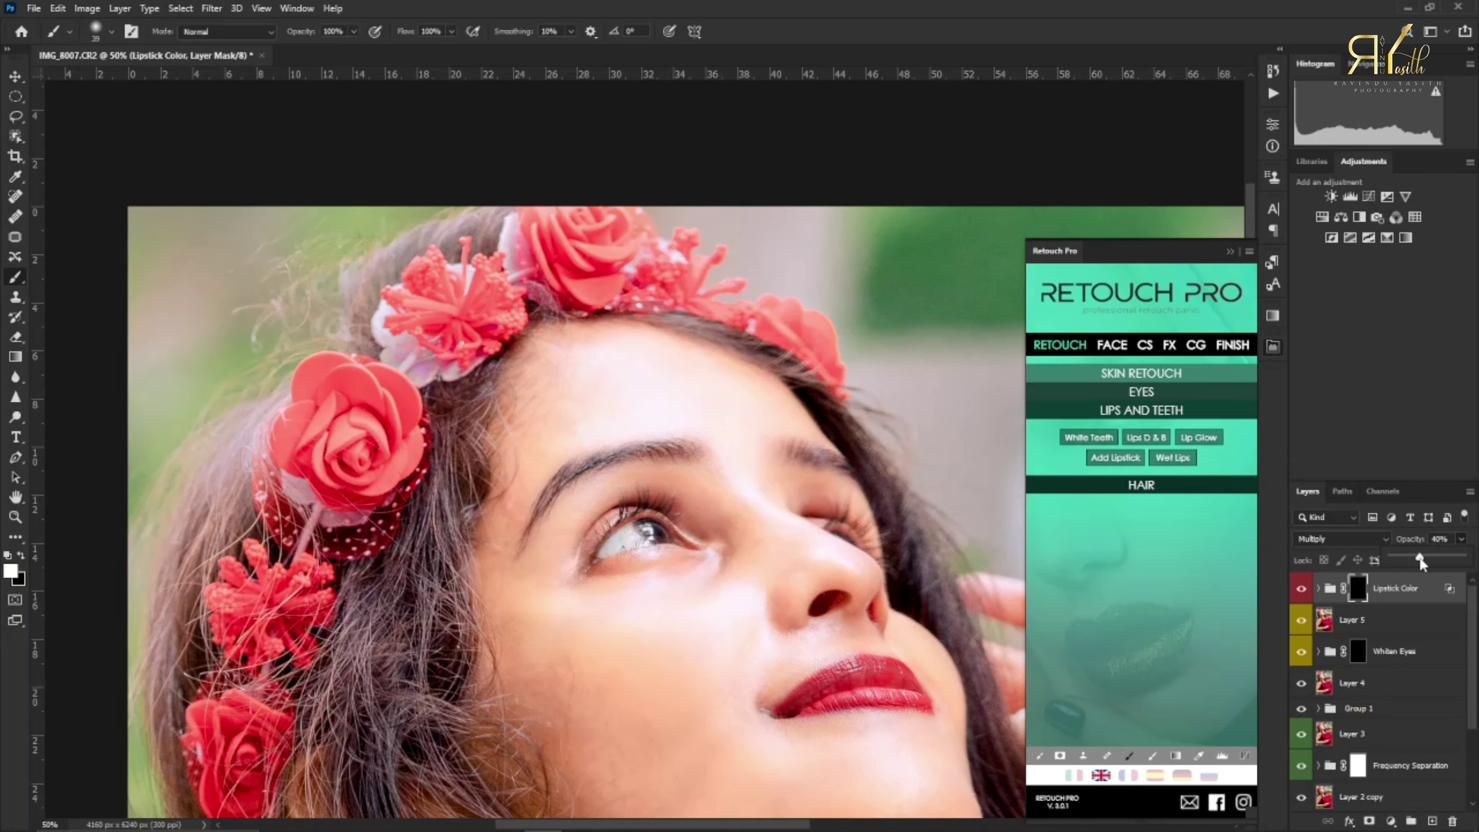
- Stamp all visible layers into a new layer and run Retouch Pro's Wet Lips action
{"action": "left_click", "coordinate": [1409, 590]}
{"action": "key", "text": "ctrl+alt+shift+e"}
{"action": "key", "text": "ctrl+alt+shift+n"}
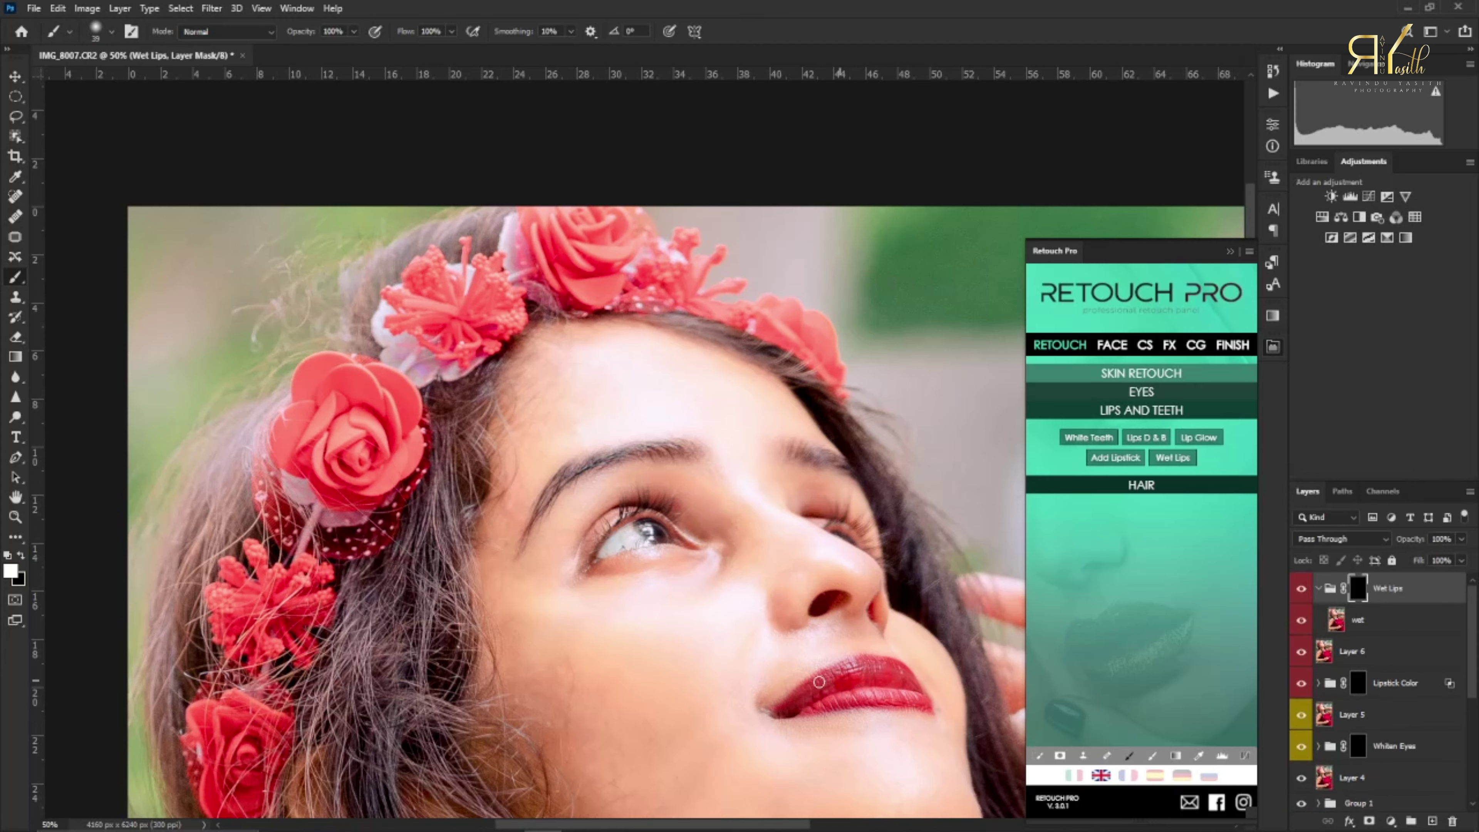
- Paint the lips on the Wet Lips group's mask and set the group's opacity to 40%
{"action": "mouse_move", "coordinate": [819, 682]}
{"action": "left_mouse_down"}
{"action": "mouse_move", "coordinate": [807, 693]}
{"action": "mouse_move", "coordinate": [860, 701]}
{"action": "mouse_move", "coordinate": [851, 670]}
{"action": "left_mouse_up"}
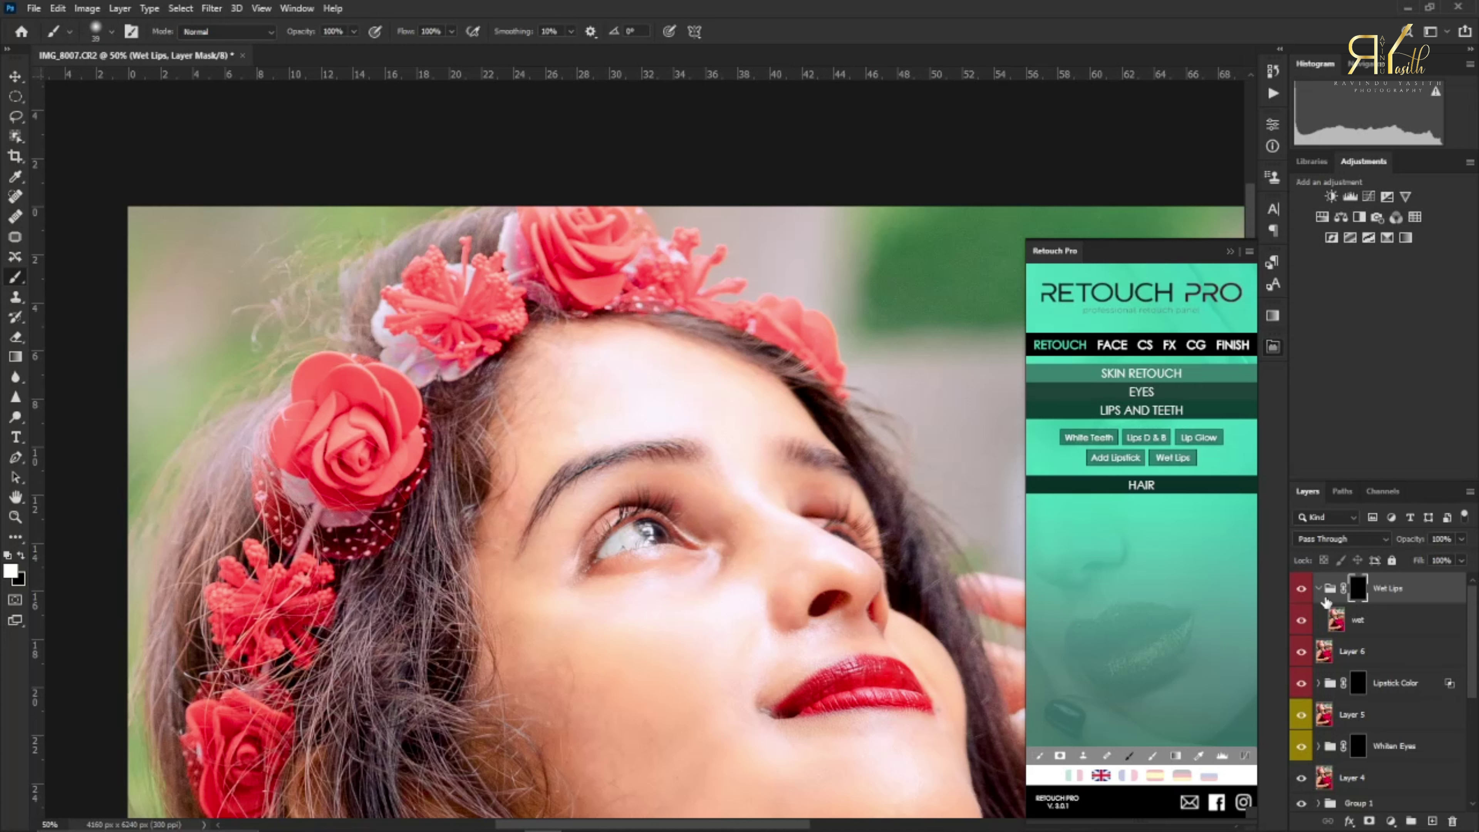
{"action": "left_click", "coordinate": [1319, 590]}
{"action": "left_click_drag", "start_coordinate": [1462, 539], "coordinate": [1454, 563]}
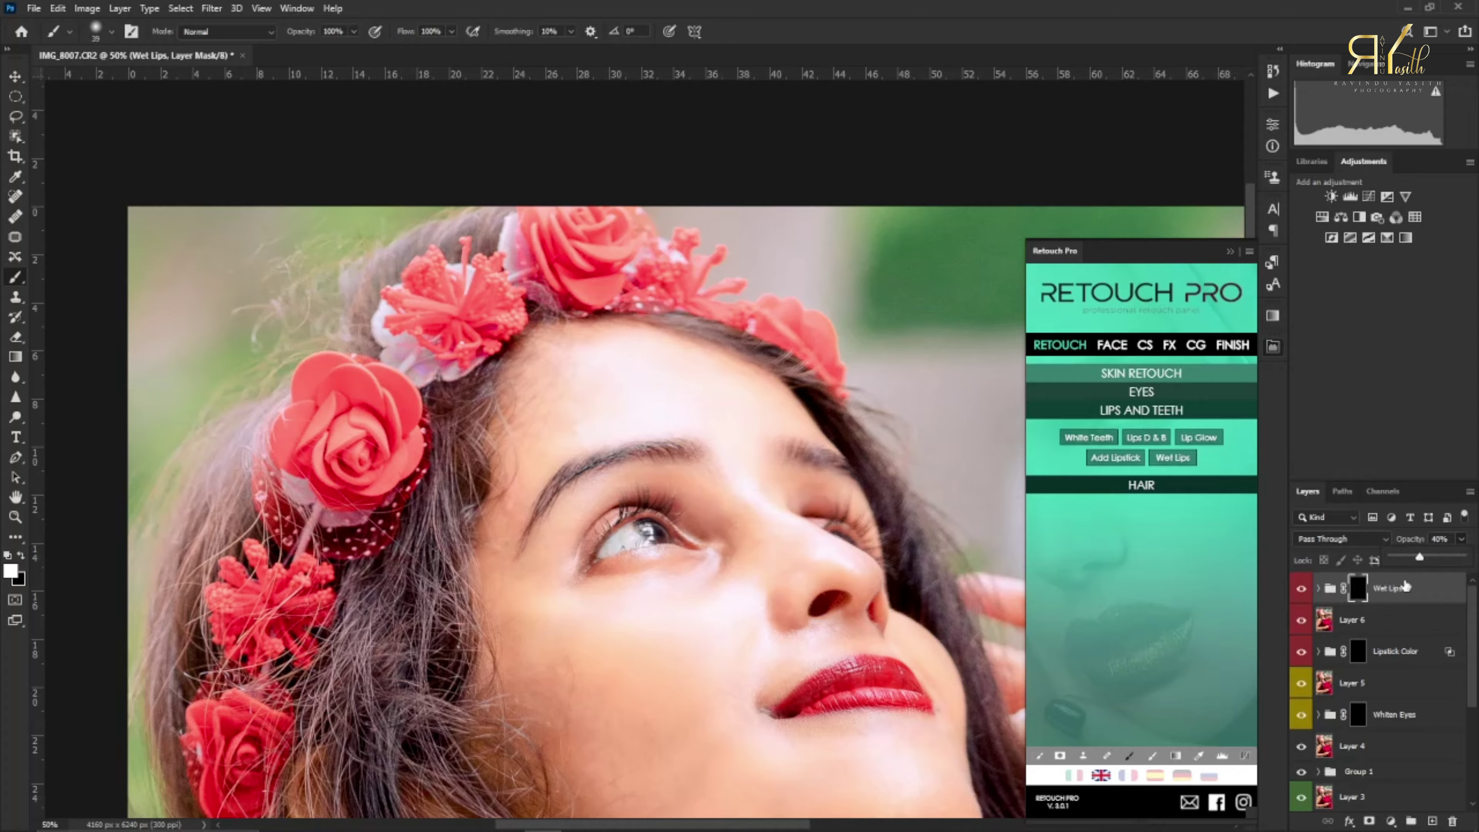
- Run Retouch Pro's Lip Glow action and adjust the opacity of the Lip Glow group on the lips
{"action": "left_click", "coordinate": [1398, 587]}
{"action": "left_click", "coordinate": [1199, 437]}
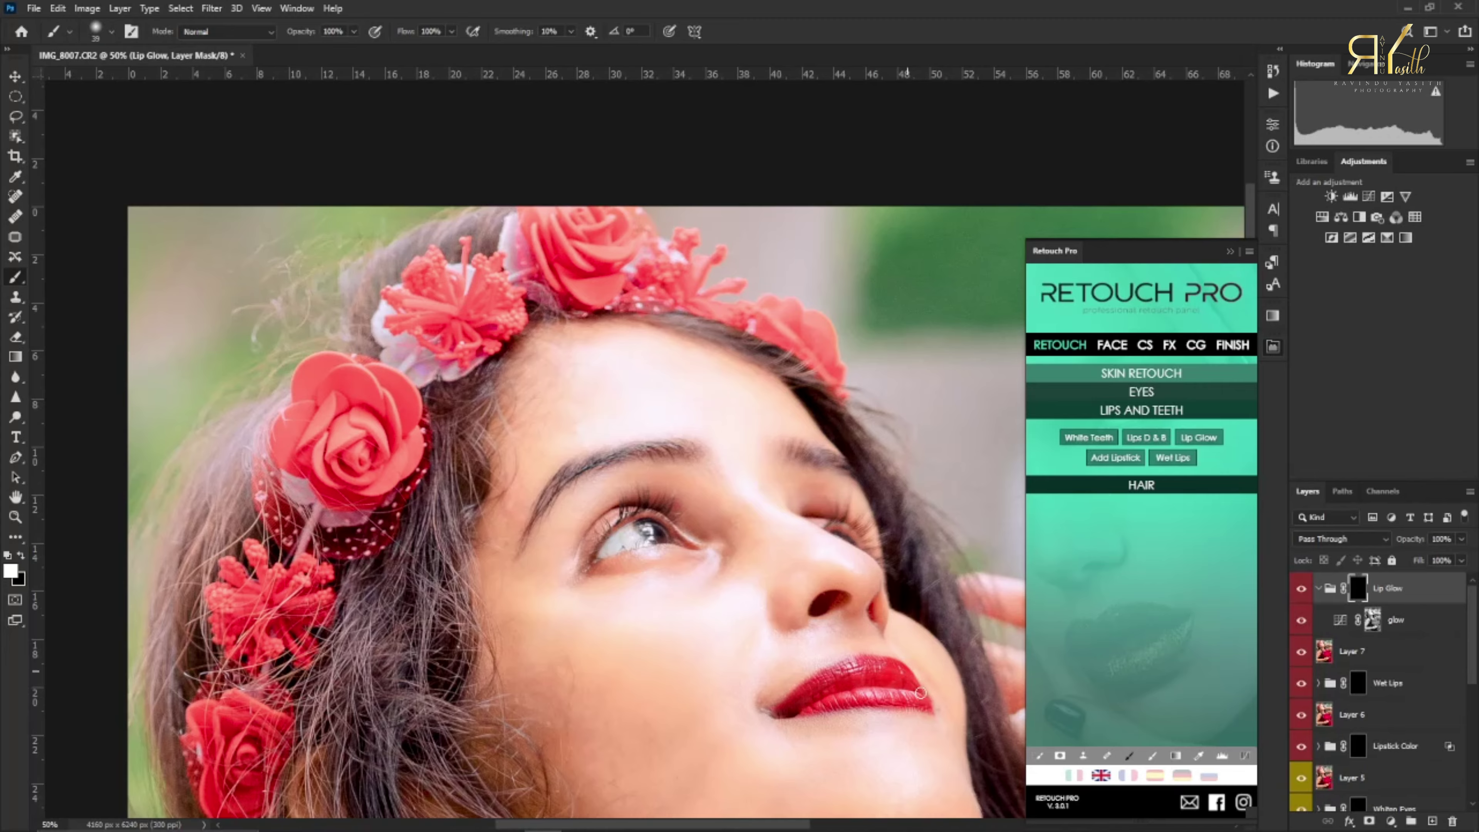
{"action": "left_click", "coordinate": [1462, 539]}
{"action": "left_click", "coordinate": [1405, 587]}
- Stamp all visible layers into a new layer, close the Retouch Pro window and apply the High Pass filter to it
{"action": "key", "text": "ctrl+shift+alt+e"}
{"action": "left_click", "coordinate": [1230, 251]}
{"action": "left_click", "coordinate": [215, 9]}
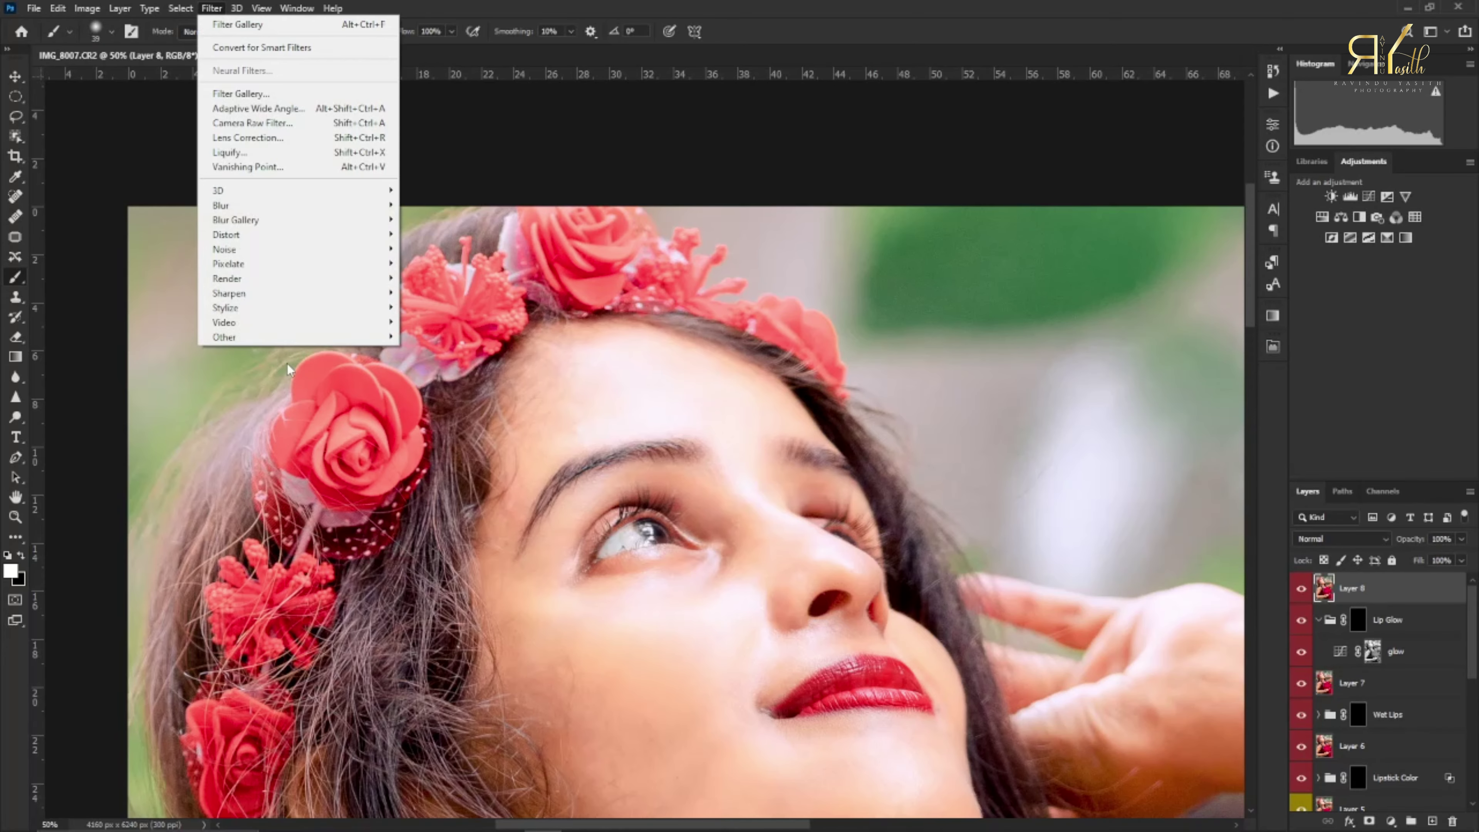
{"action": "left_click", "coordinate": [225, 158]}
{"action": "left_click", "coordinate": [212, 8]}
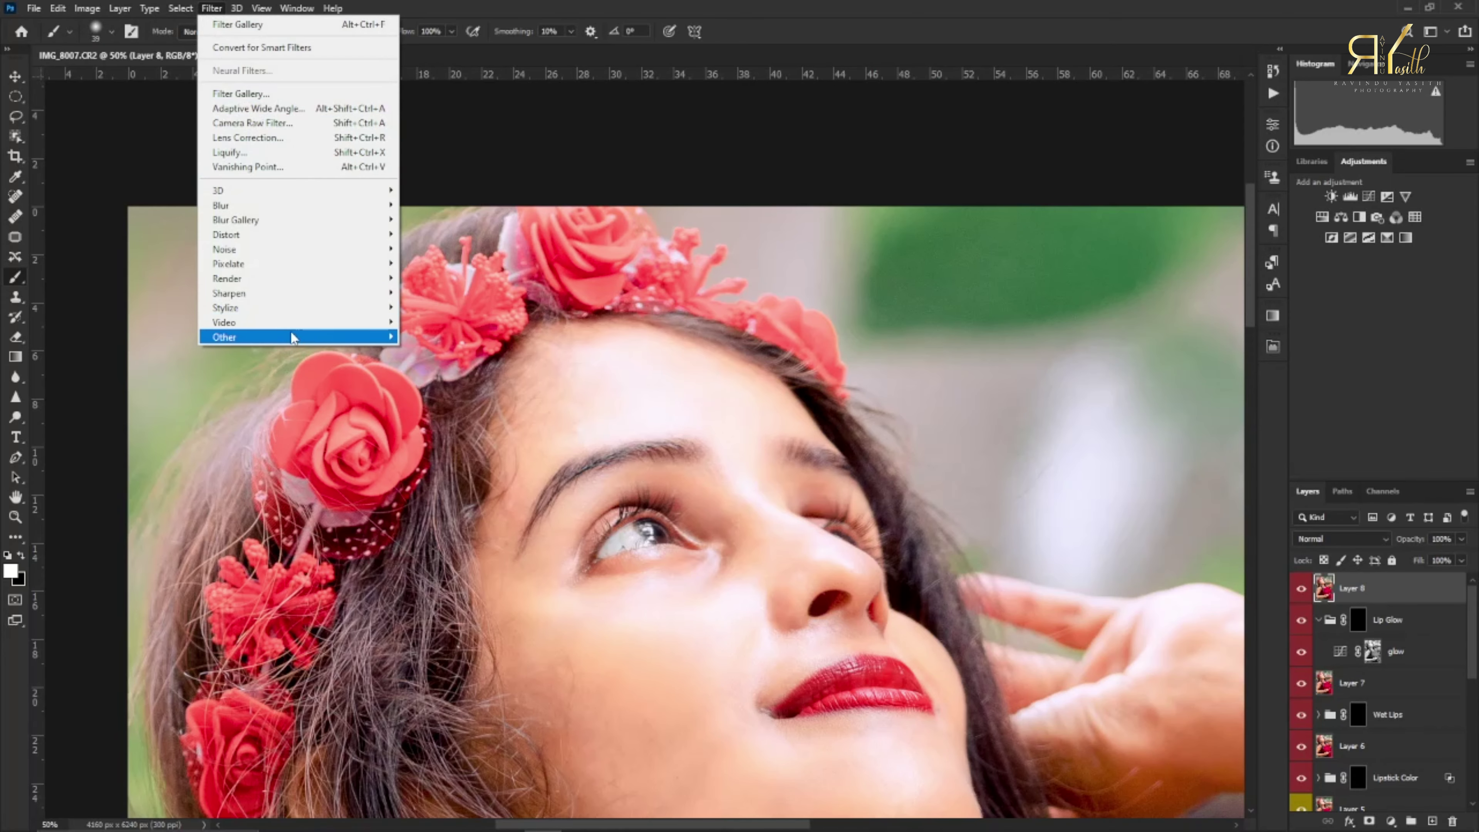
{"action": "mouse_move", "coordinate": [291, 335]}
{"action": "left_click", "coordinate": [428, 350]}
{"action": "left_click", "coordinate": [819, 205]}
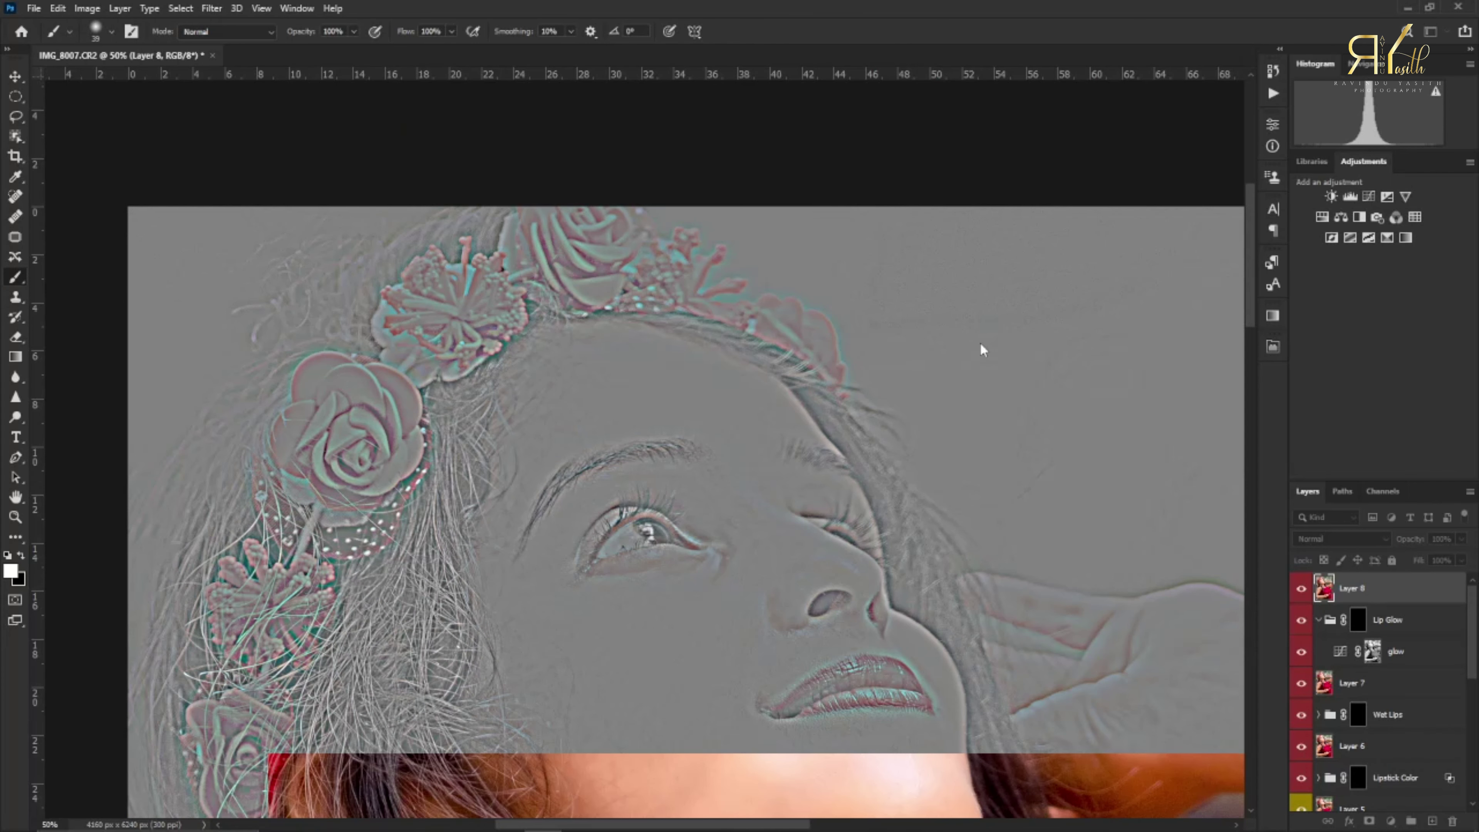
- Set the High Pass layer's blend mode to Overlay and hide it behind a black layer mask
{"action": "left_click", "coordinate": [1341, 538]}
{"action": "left_click", "coordinate": [1328, 634]}
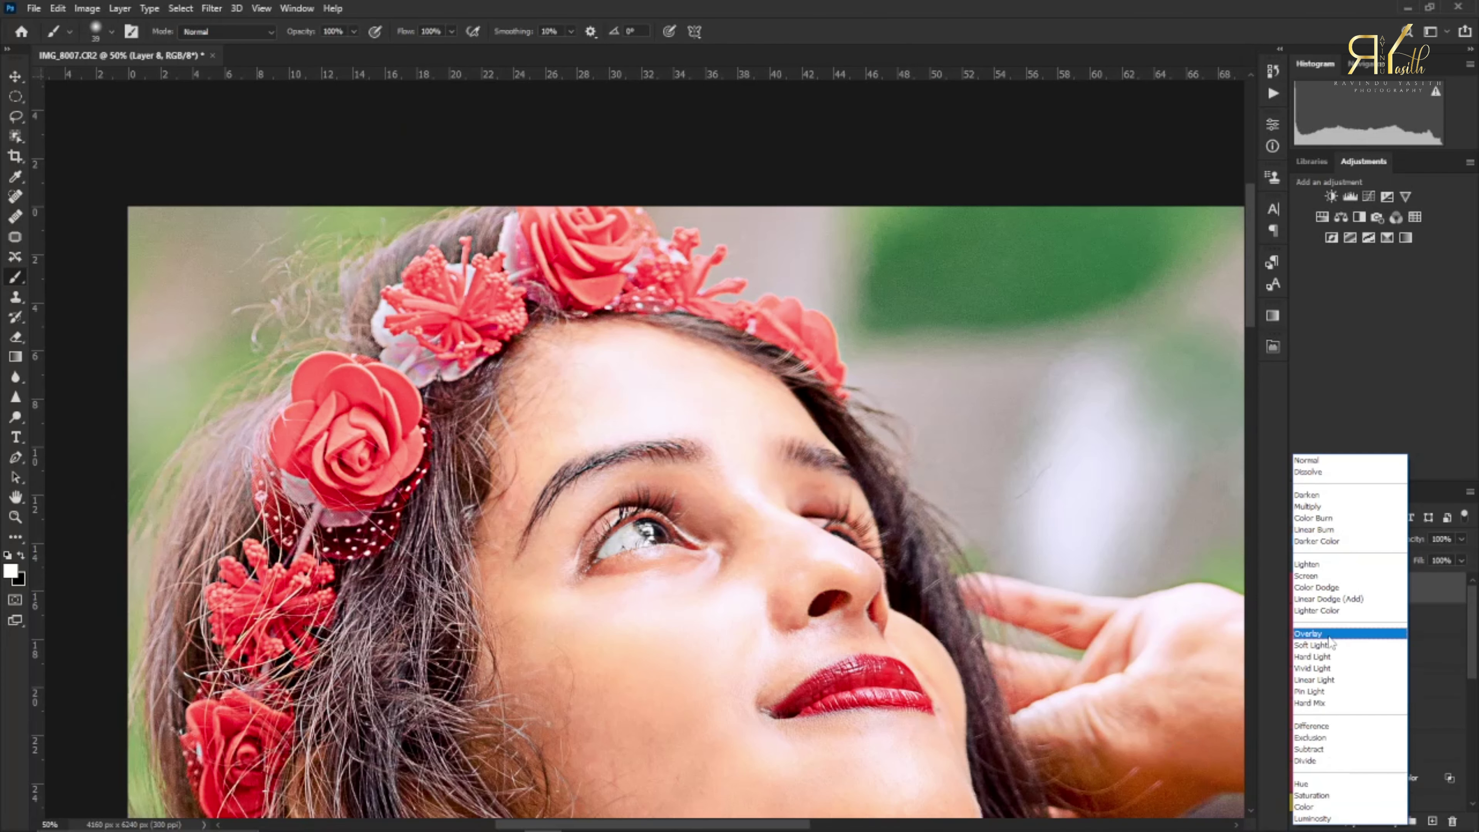
{"action": "left_click", "coordinate": [1369, 820], "text": "alt"}
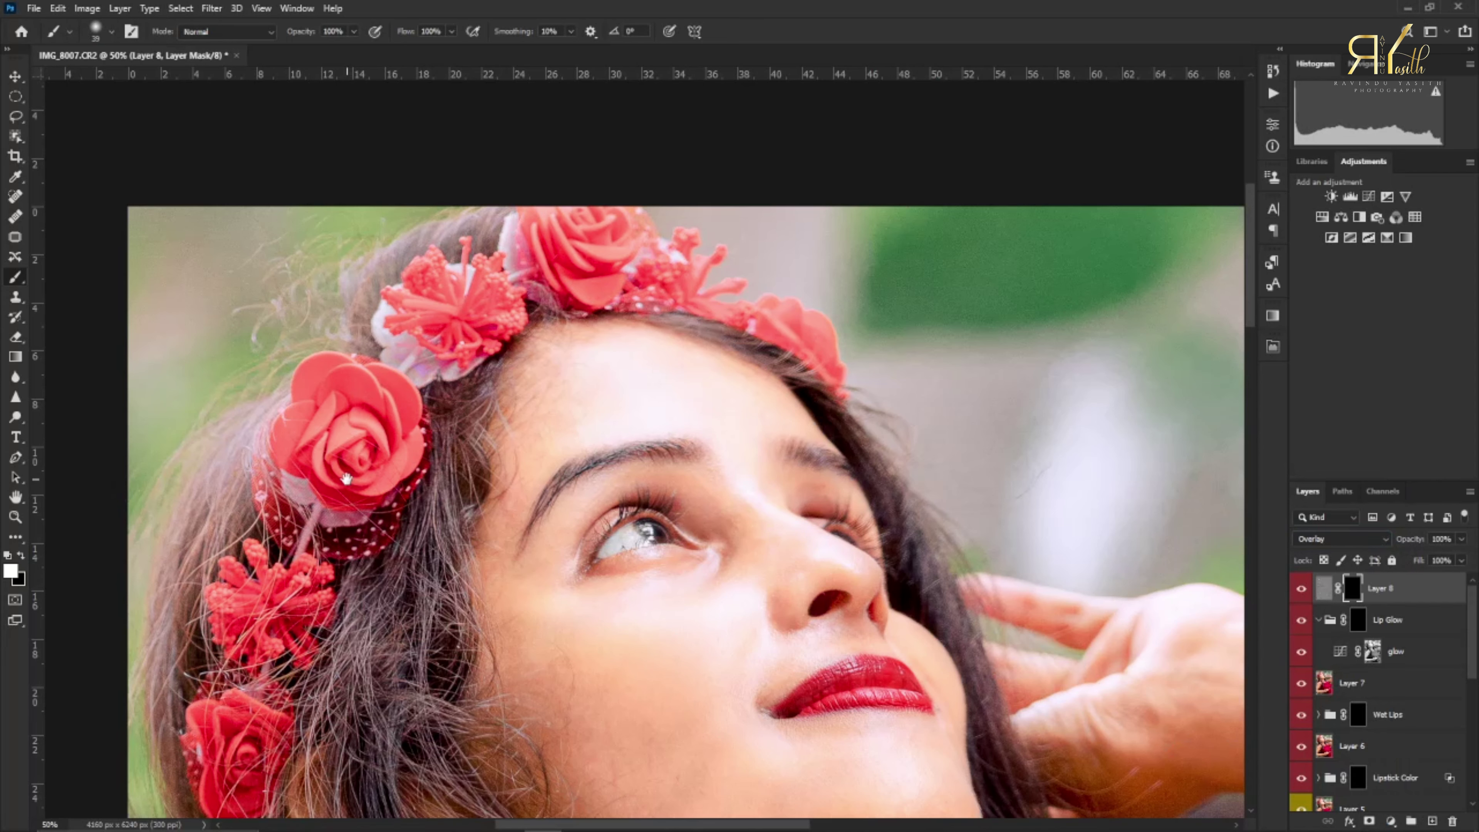
- Paint white on the High Pass layer's mask over the flower crown, hair, facial details and flower necklace to sharpen them
{"action": "left_click_drag", "start_coordinate": [347, 478], "coordinate": [419, 408]}
{"action": "mouse_move", "coordinate": [332, 627]}
{"action": "left_mouse_down"}
{"action": "mouse_move", "coordinate": [359, 627]}
{"action": "mouse_move", "coordinate": [320, 594]}
{"action": "mouse_move", "coordinate": [354, 643]}
{"action": "left_mouse_up"}
{"action": "mouse_move", "coordinate": [359, 506]}
{"action": "left_mouse_down"}
{"action": "mouse_move", "coordinate": [413, 464]}
{"action": "mouse_move", "coordinate": [492, 282]}
{"action": "mouse_move", "coordinate": [455, 268]}
{"action": "mouse_move", "coordinate": [612, 169]}
{"action": "mouse_move", "coordinate": [498, 352]}
{"action": "left_mouse_up"}
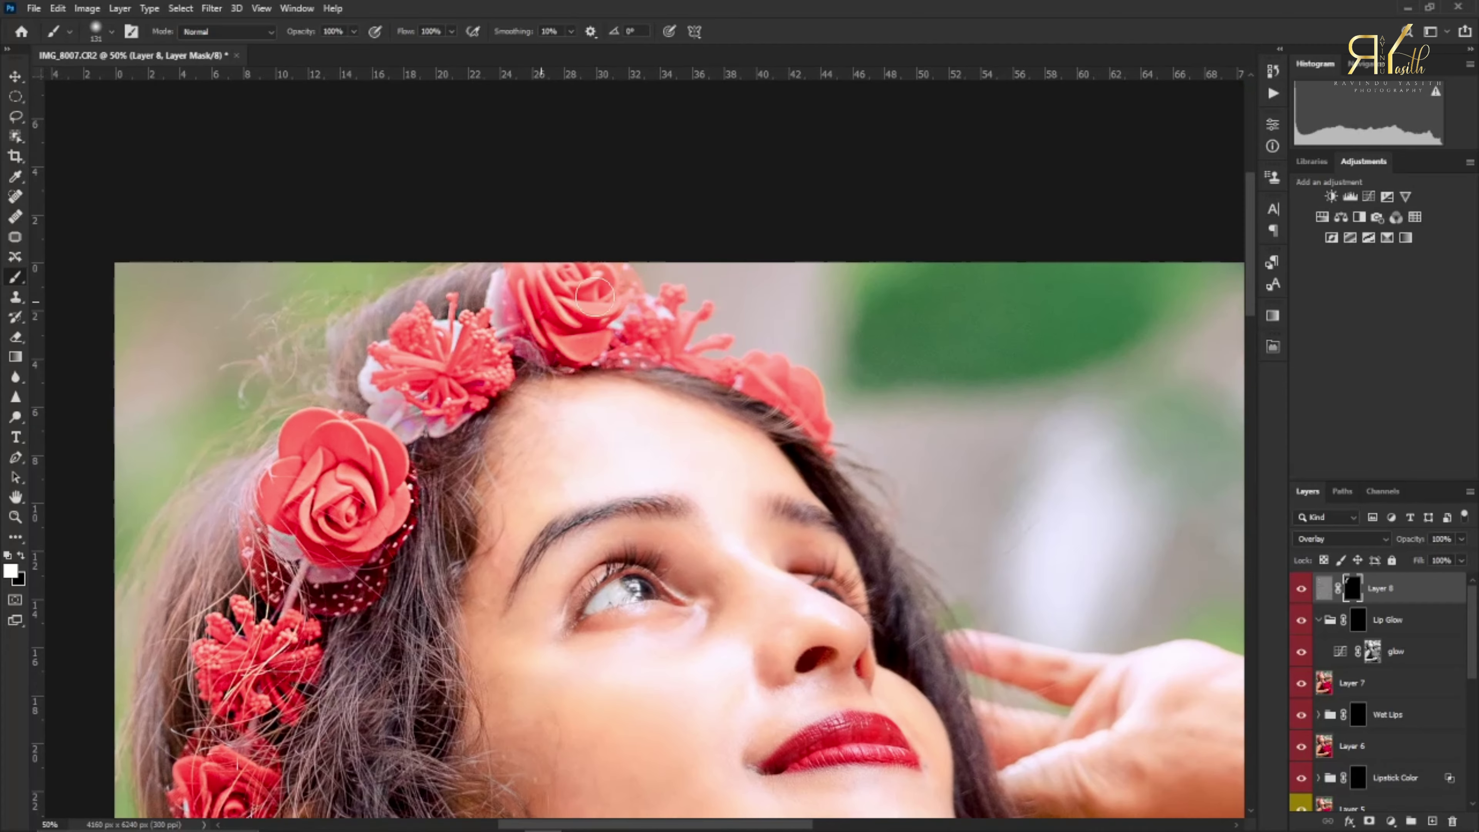
{"action": "left_click_drag", "start_coordinate": [782, 449], "coordinate": [477, 475]}
{"action": "mouse_move", "coordinate": [813, 201]}
{"action": "left_mouse_down"}
{"action": "mouse_move", "coordinate": [746, 340]}
{"action": "mouse_move", "coordinate": [764, 325]}
{"action": "mouse_move", "coordinate": [784, 359]}
{"action": "mouse_move", "coordinate": [798, 213]}
{"action": "mouse_move", "coordinate": [857, 191]}
{"action": "left_mouse_up"}
{"action": "mouse_move", "coordinate": [466, 537]}
{"action": "left_mouse_down"}
{"action": "mouse_move", "coordinate": [575, 316]}
{"action": "mouse_move", "coordinate": [707, 182]}
{"action": "left_mouse_up"}
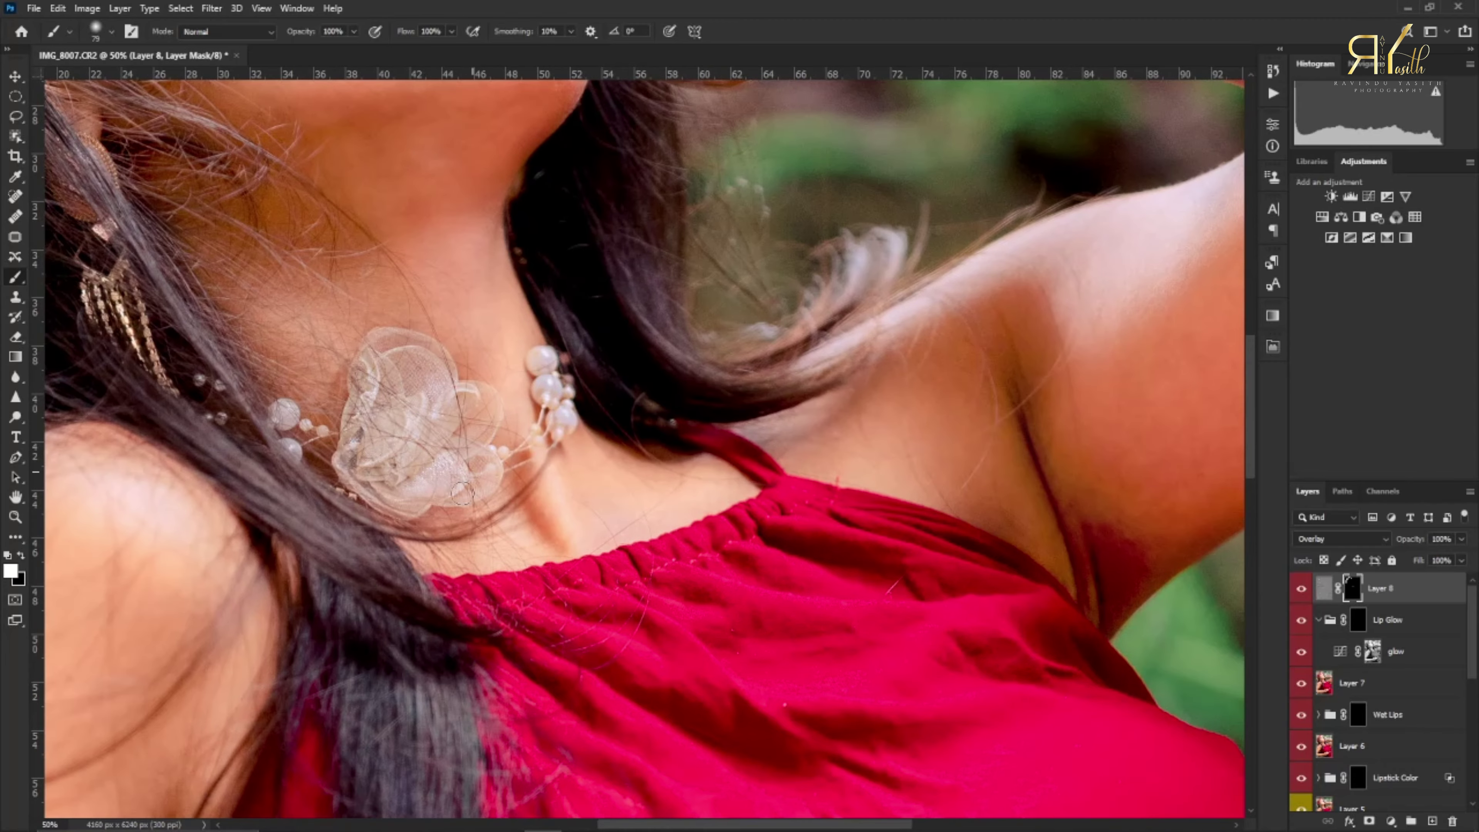
{"action": "left_click_drag", "start_coordinate": [463, 494], "coordinate": [530, 150]}
- Stamp all visible layers into a new layer and save the document with its layers as IMG_8007.psd
{"action": "key", "text": "ctrl+0"}
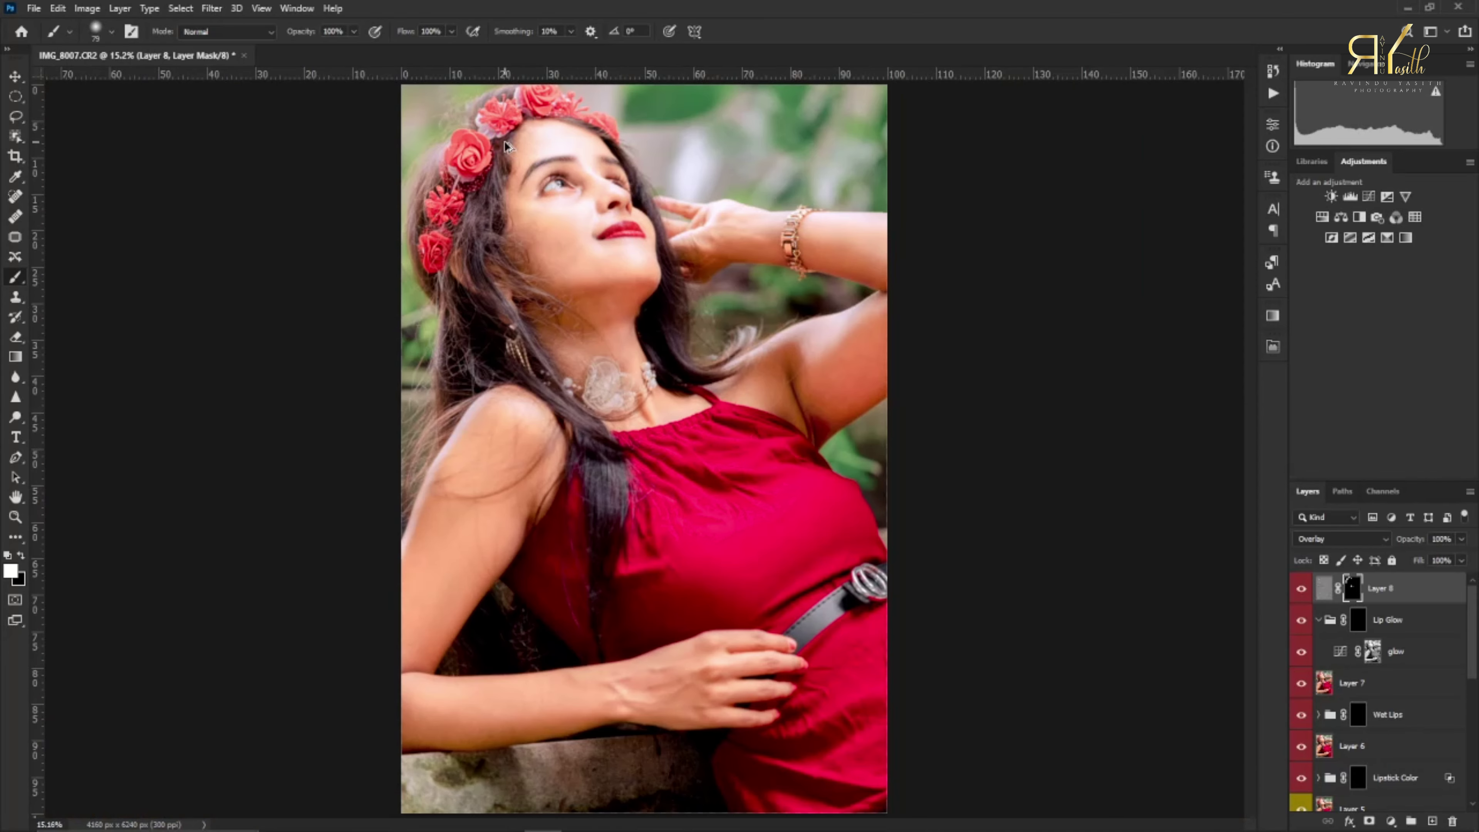
{"action": "key", "text": "ctrl+shift+alt+e"}
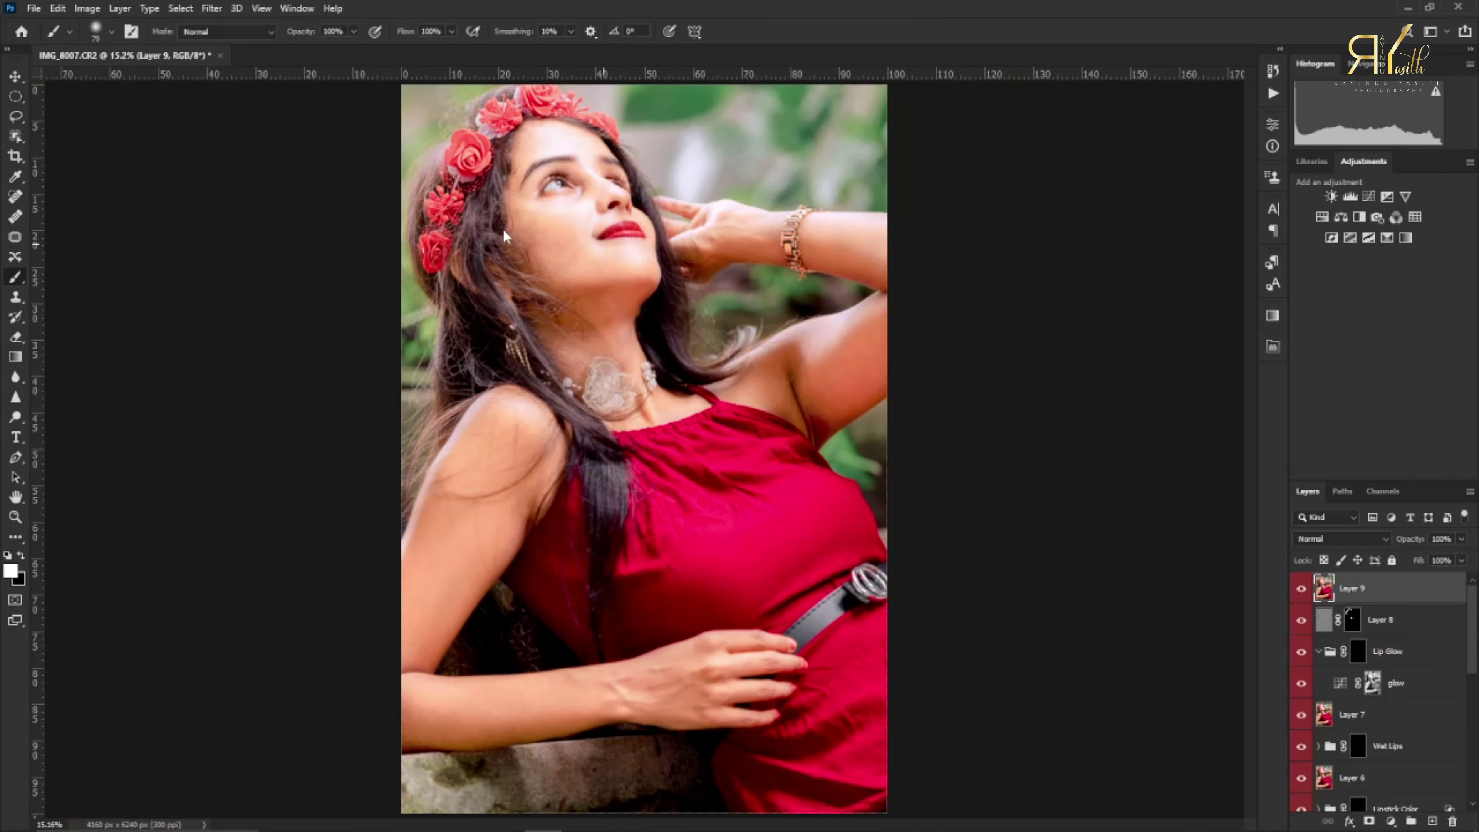
{"action": "key", "text": "ctrl+shift+s"}
{"action": "left_click", "coordinate": [336, 38]}
{"action": "left_click", "coordinate": [345, 71]}
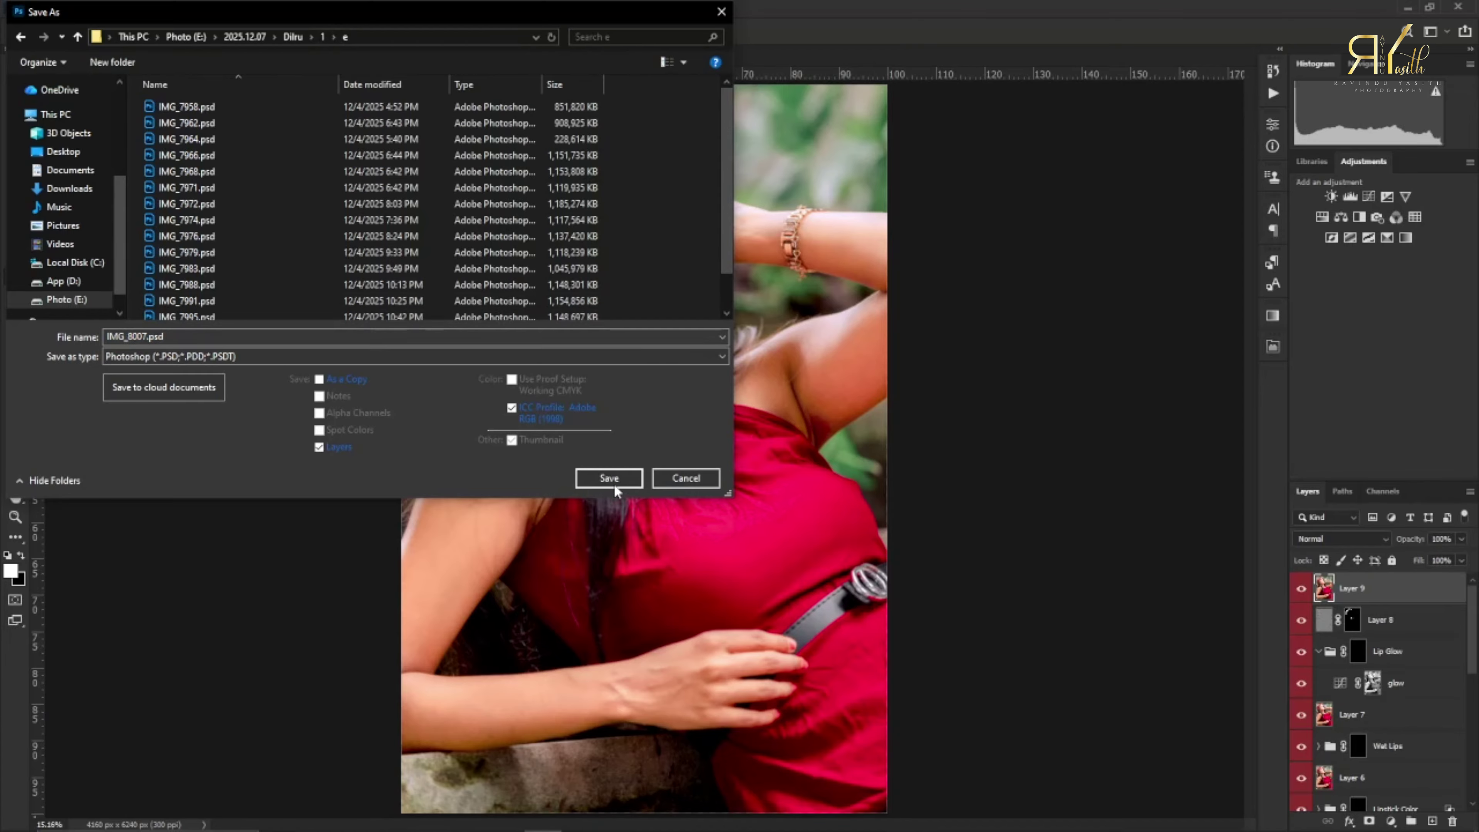
{"action": "left_click", "coordinate": [609, 479]}
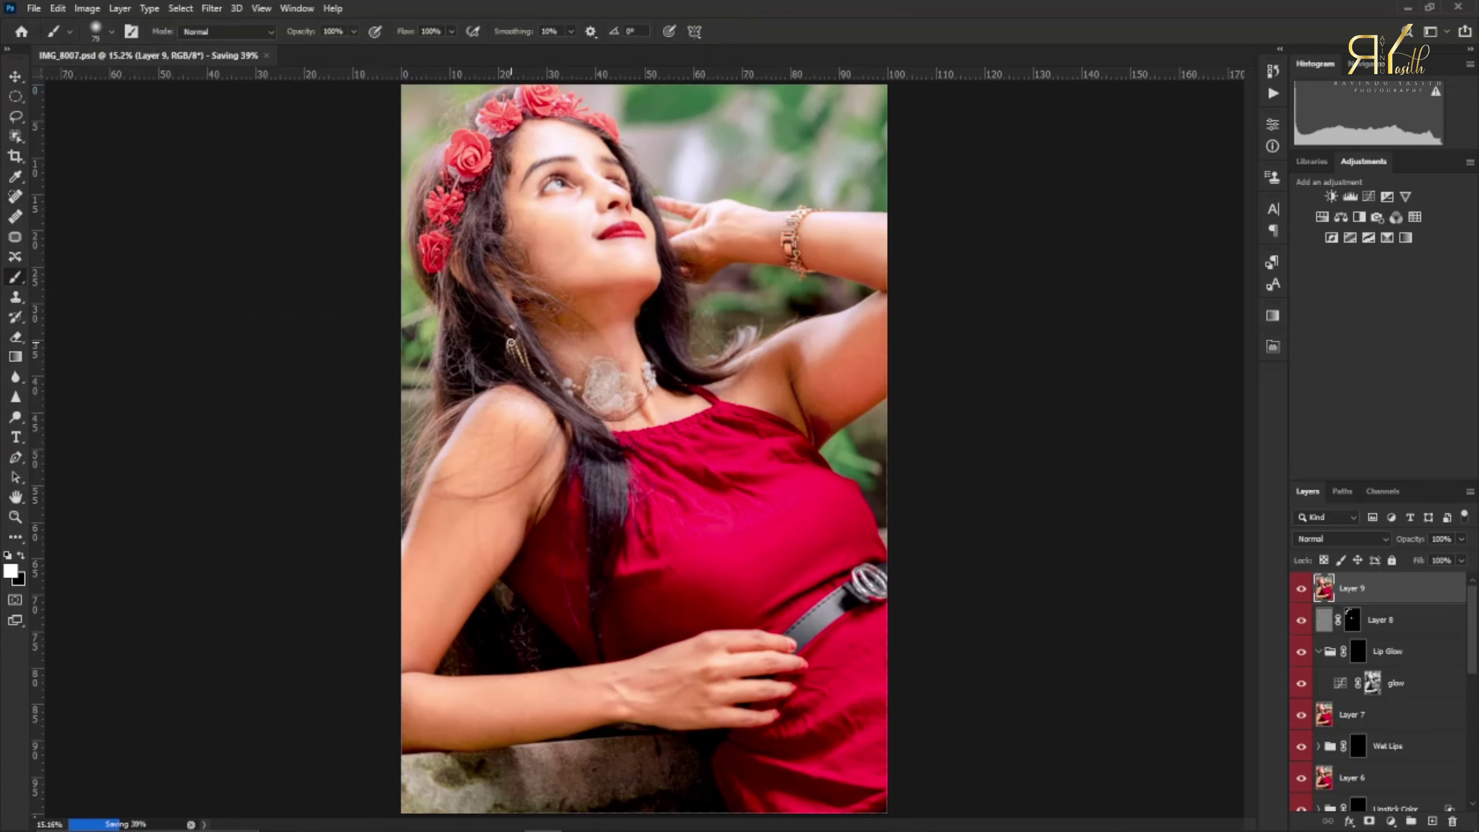